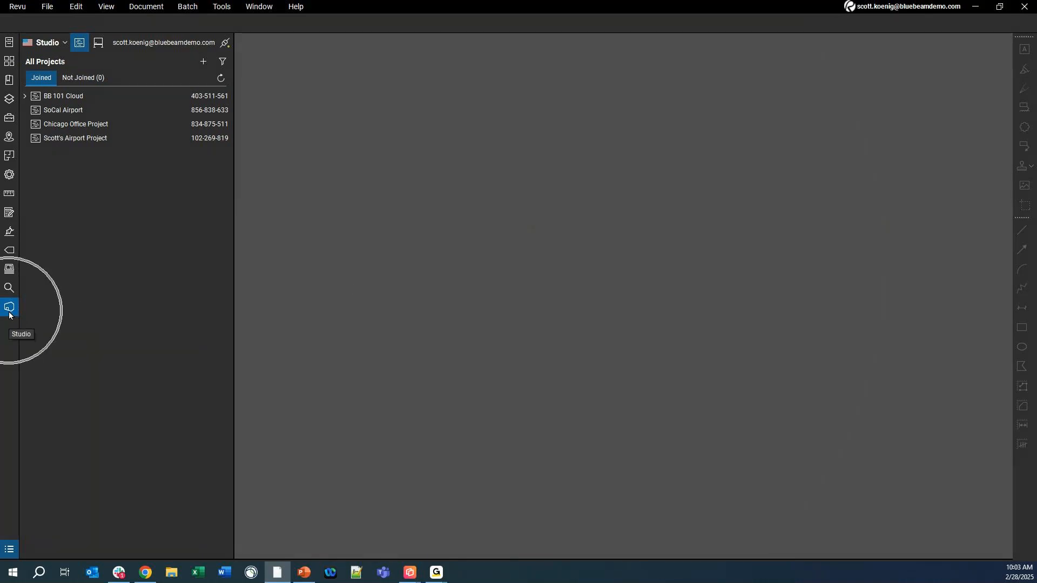
Step: Look up the Studio panel in the list of panels that can be shown and dismiss the list
right_click(11, 332)
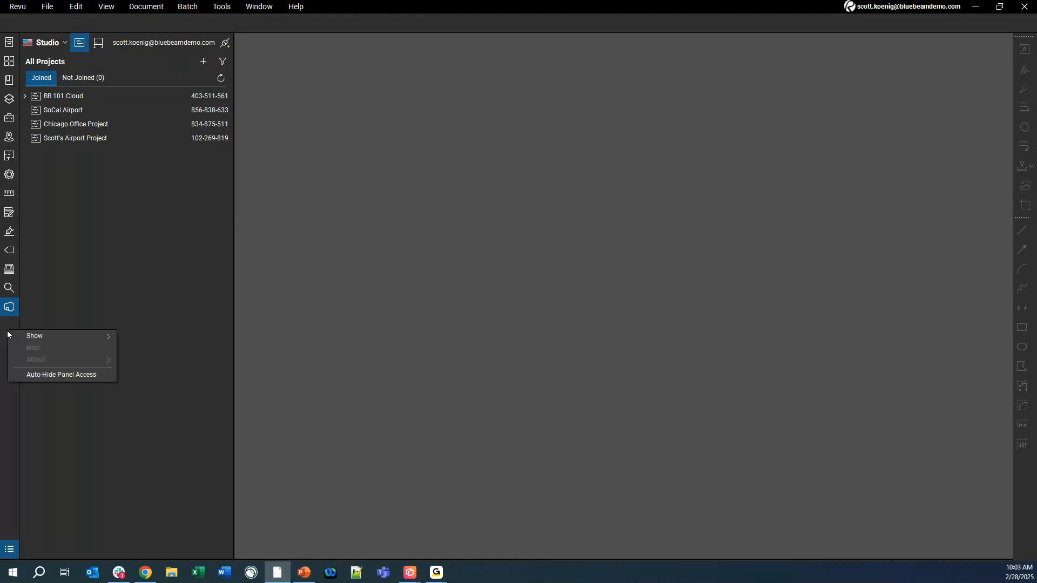
mouse_move(36, 337)
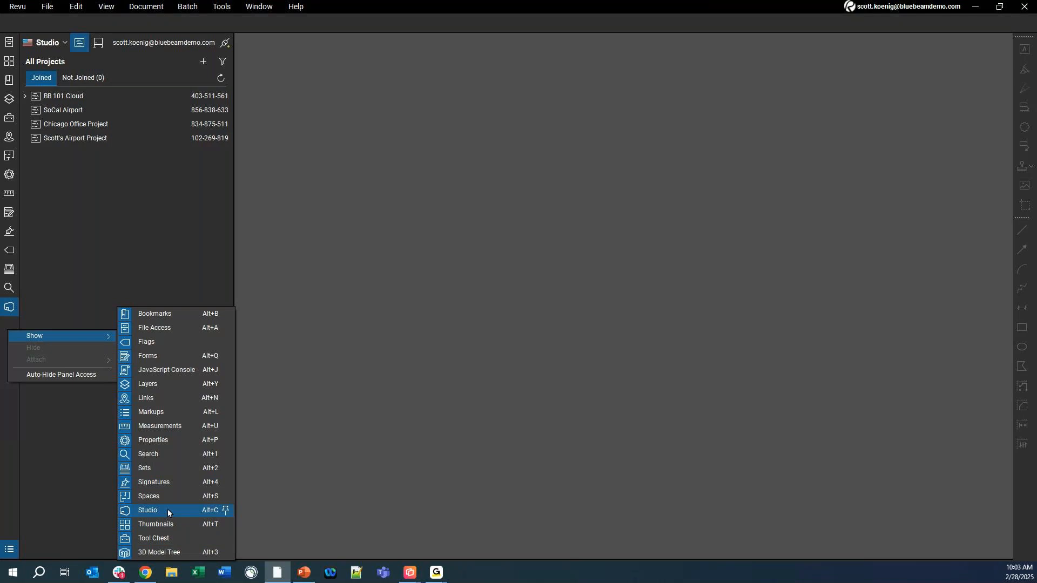
left_click(353, 242)
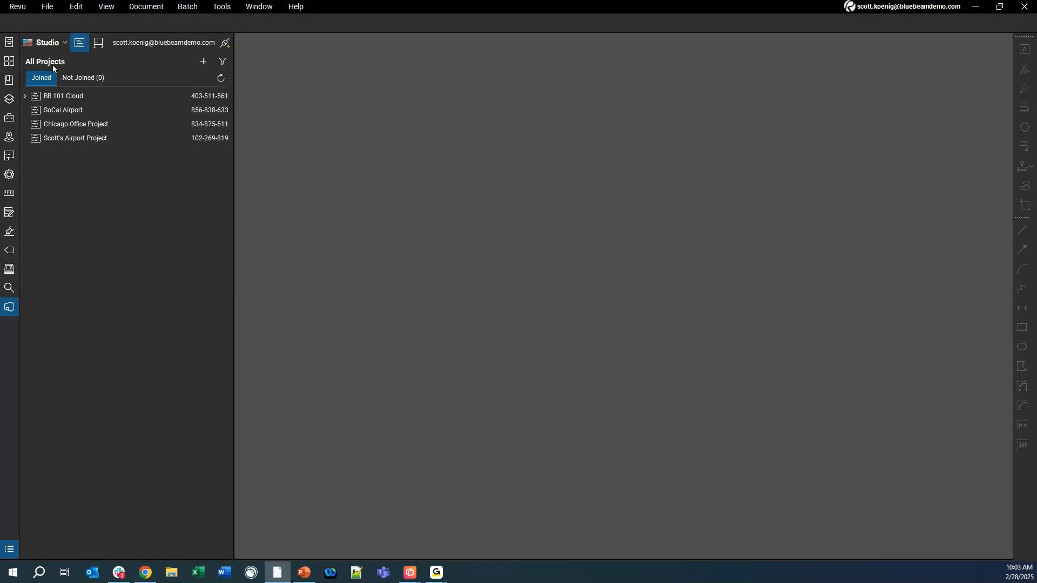
Step: Check the list of Studio Sessions and open the BB 101 Cloud project from the Studio Projects list
left_click(98, 43)
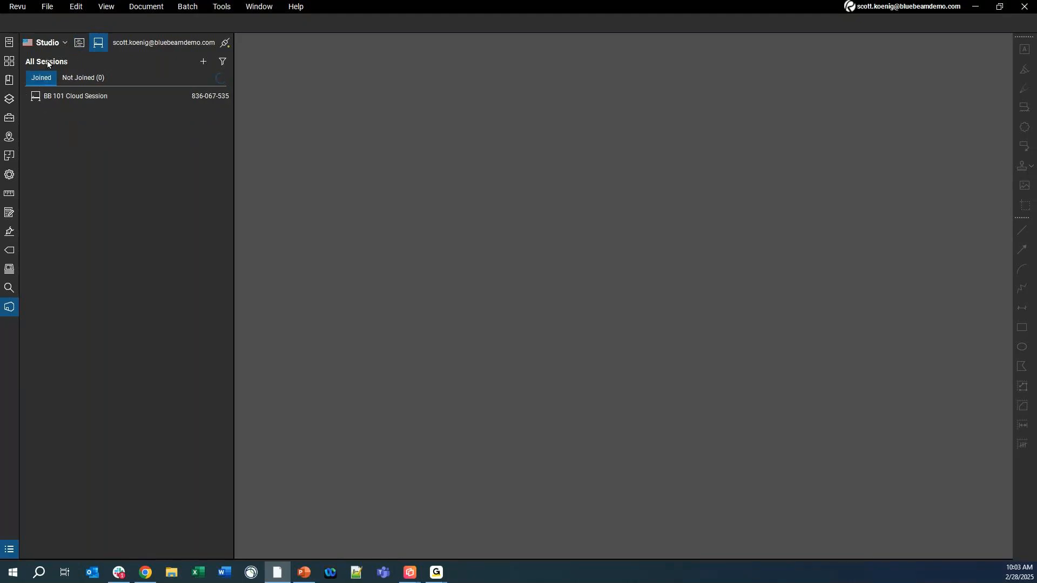
left_click(80, 43)
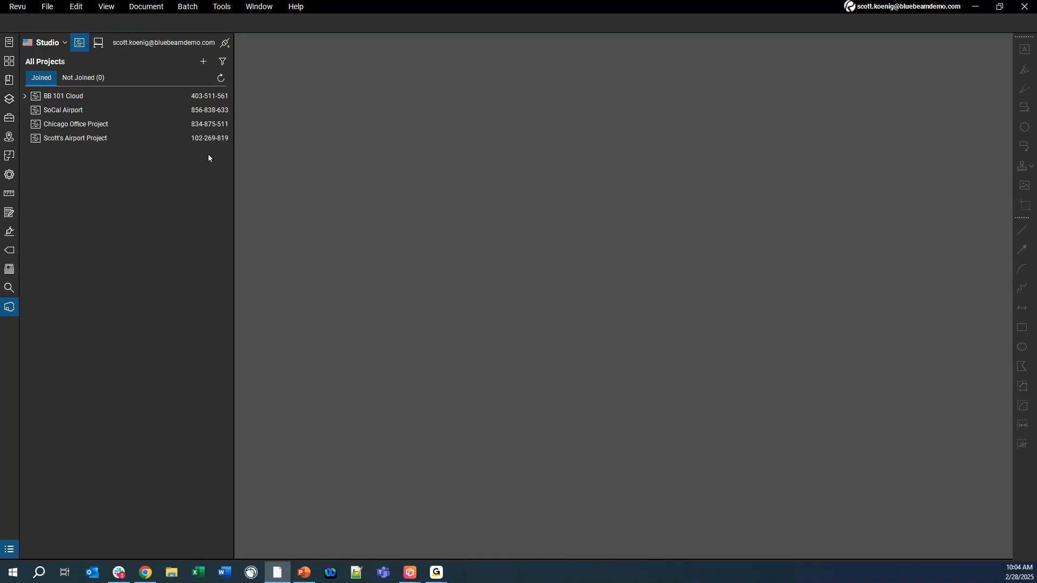
double_click(76, 97)
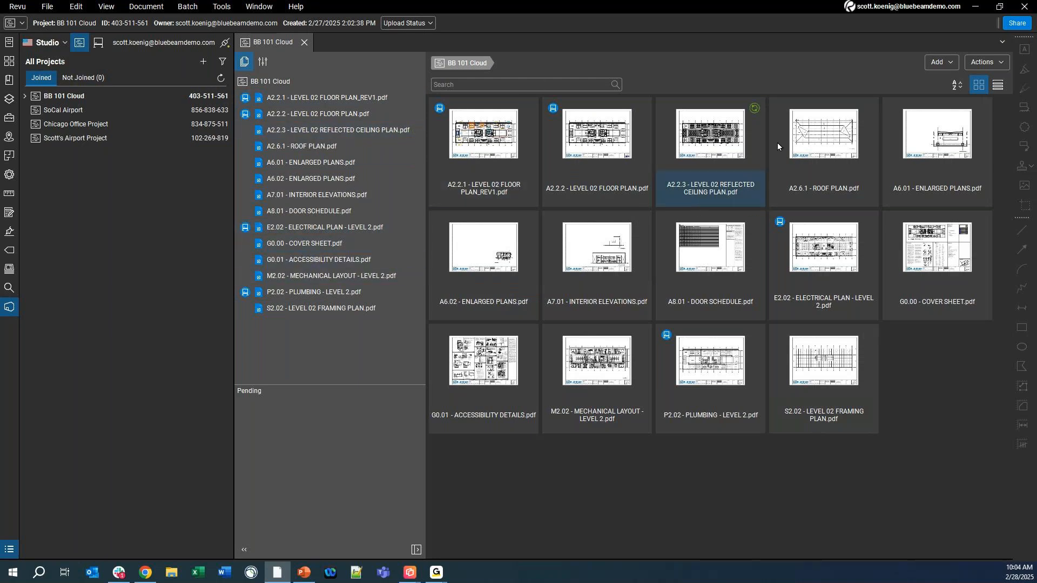
Step: Review the BB 101 Cloud project's options for adding content and its drawings marked as being in a session
left_click(952, 63)
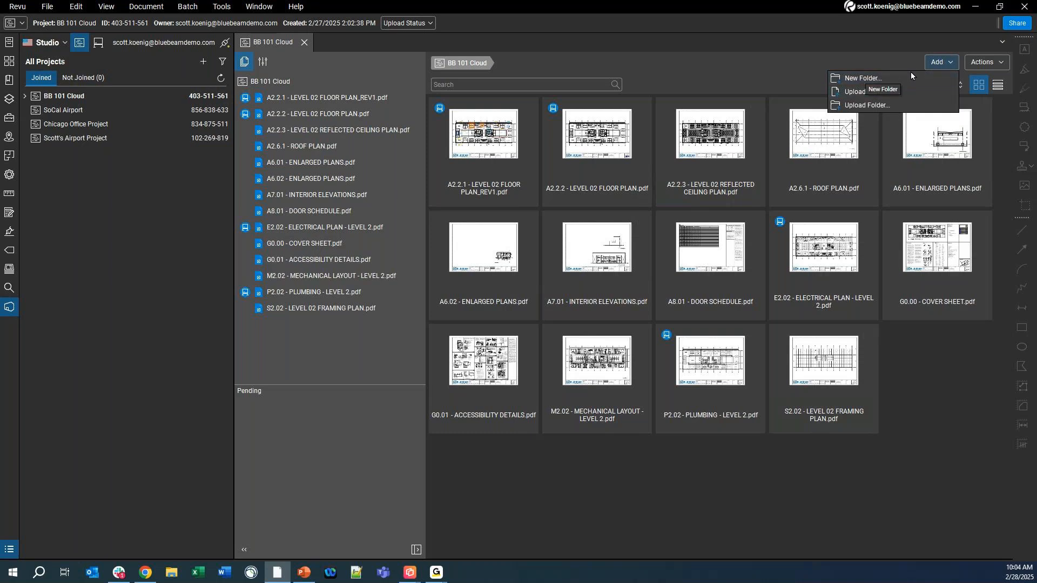
left_click(952, 63)
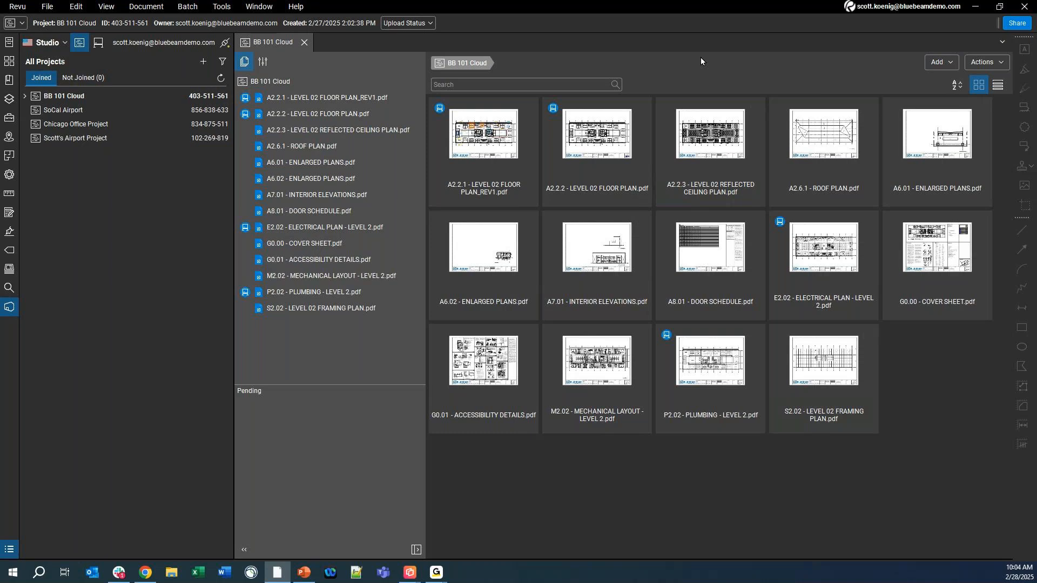
left_click(809, 240)
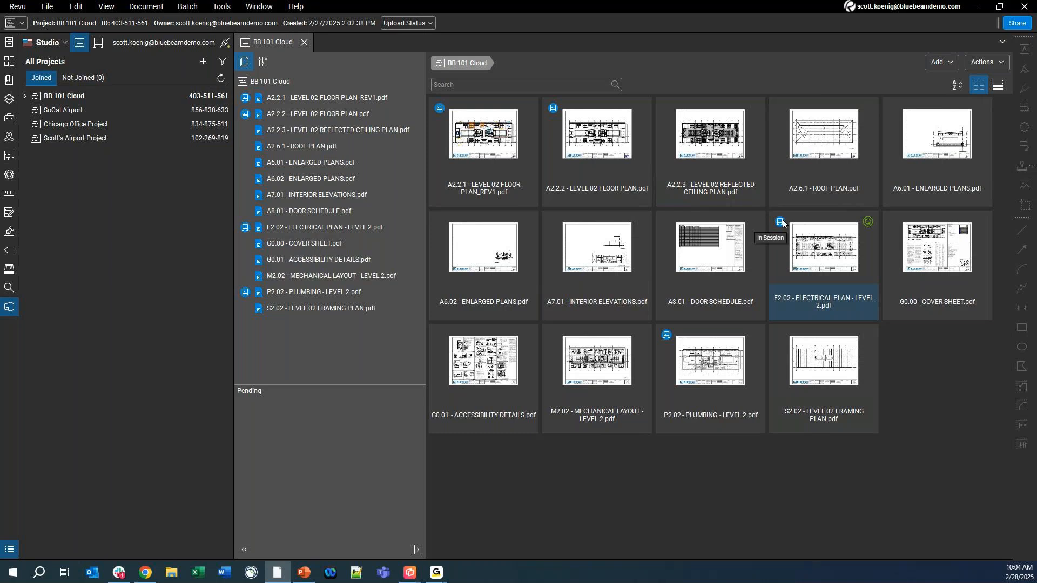
left_click(666, 335)
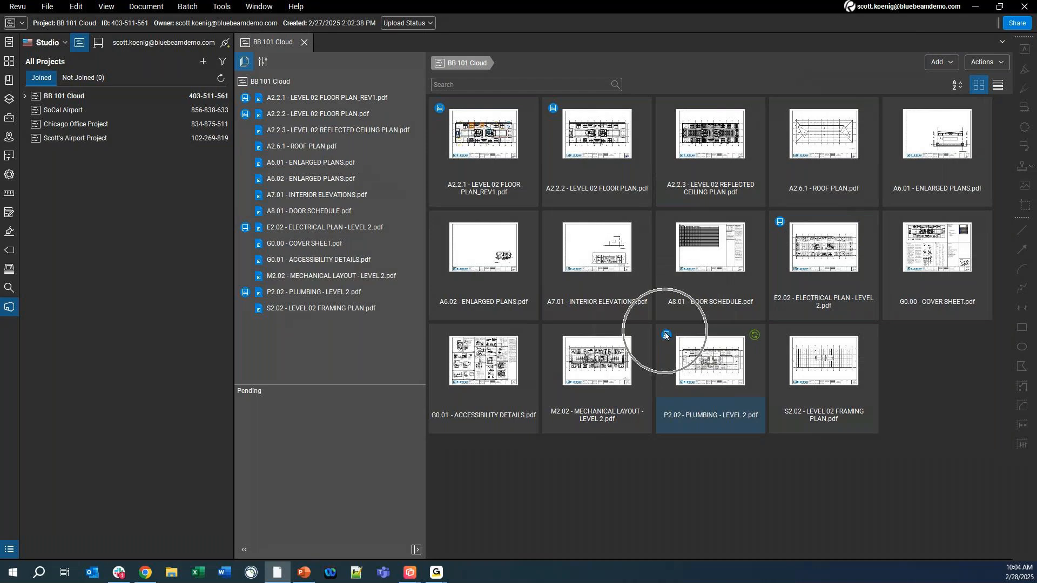
left_click(557, 110)
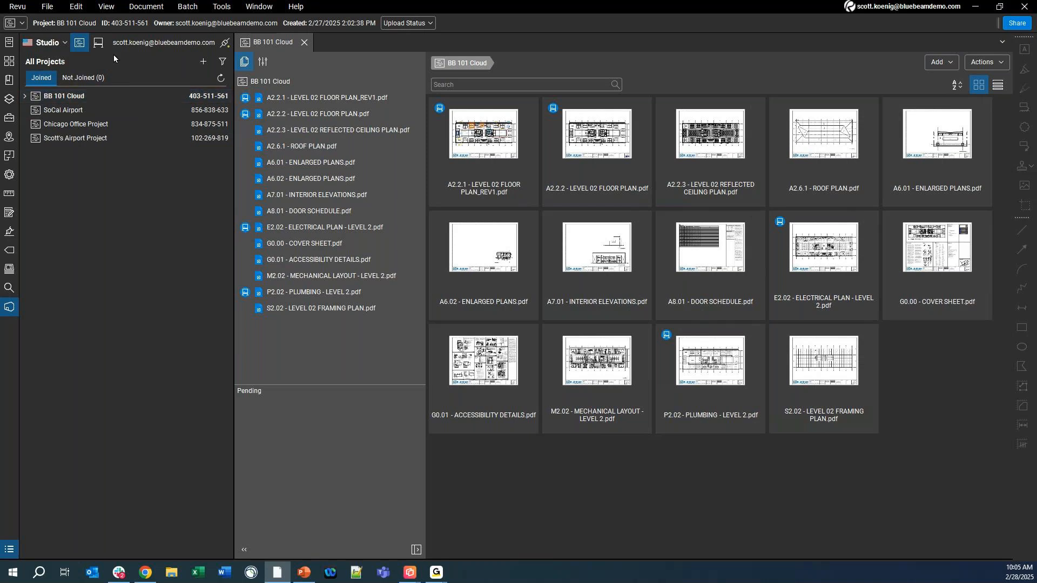
Step: Open BB 101 Cloud Session from the Studio Sessions list and close the BB 101 Cloud project
left_click(99, 47)
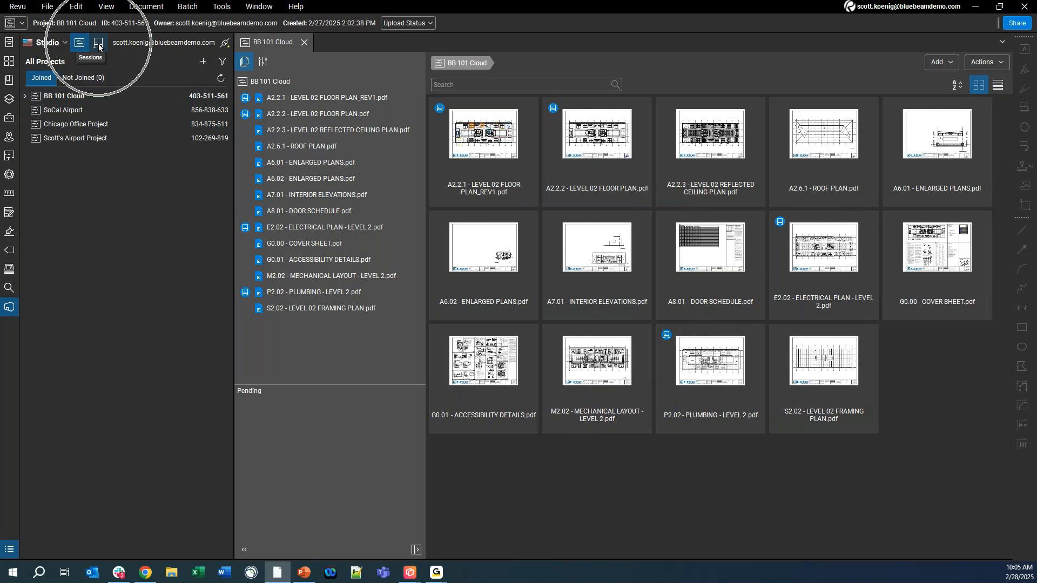
left_click(99, 47)
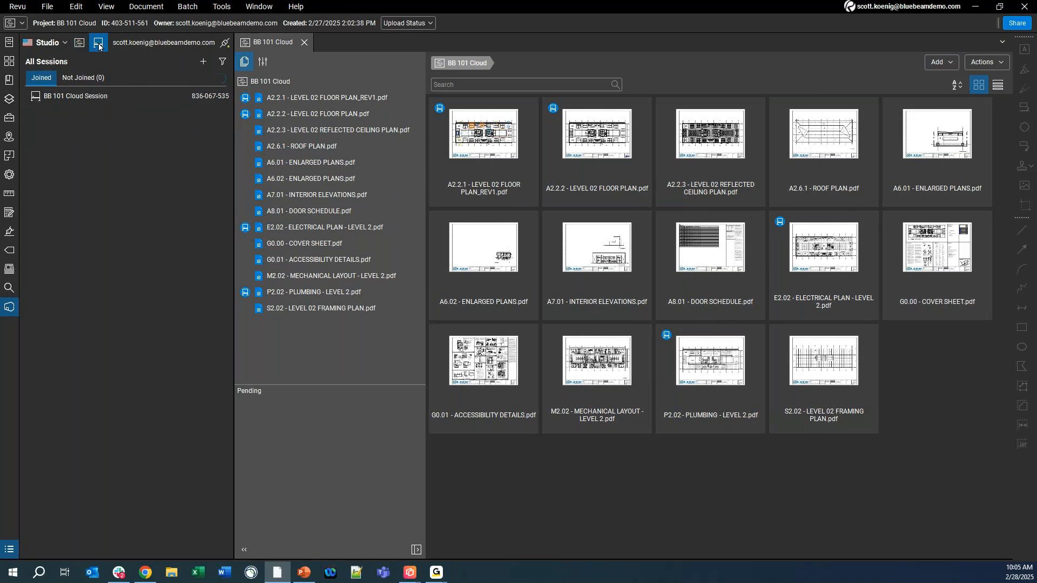
double_click(87, 96)
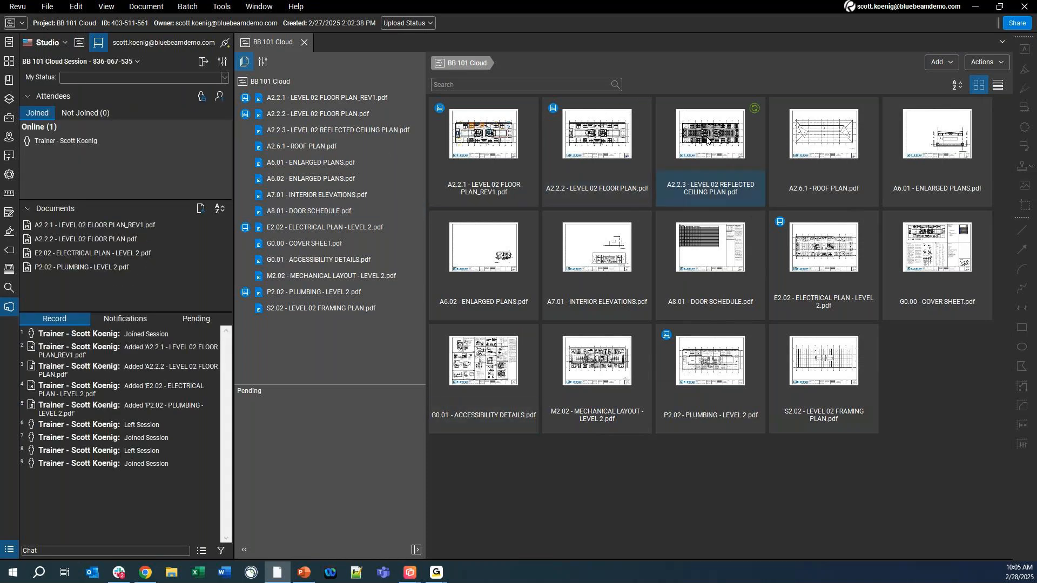
left_click(305, 42)
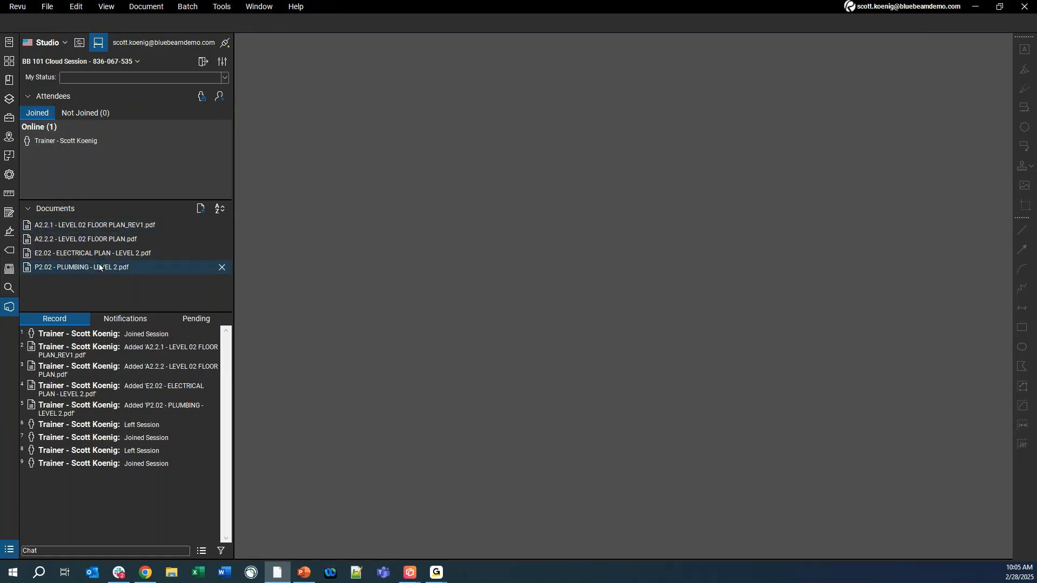
Step: View A2.2.1 - LEVEL 02 FLOOR PLAN_REV1.pdf from the session's documents and close it
double_click(108, 225)
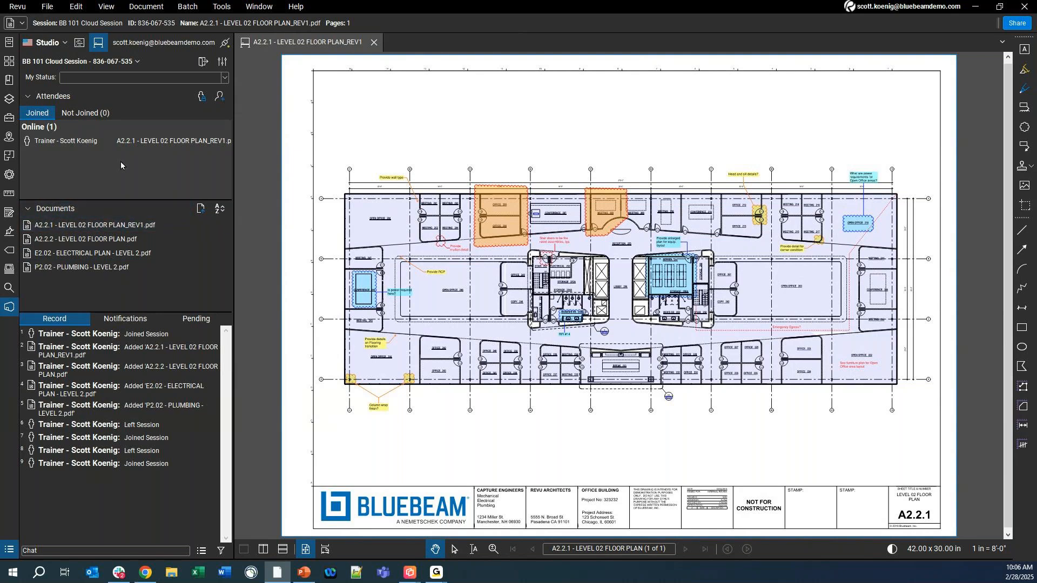
left_click(78, 156)
left_click(373, 47)
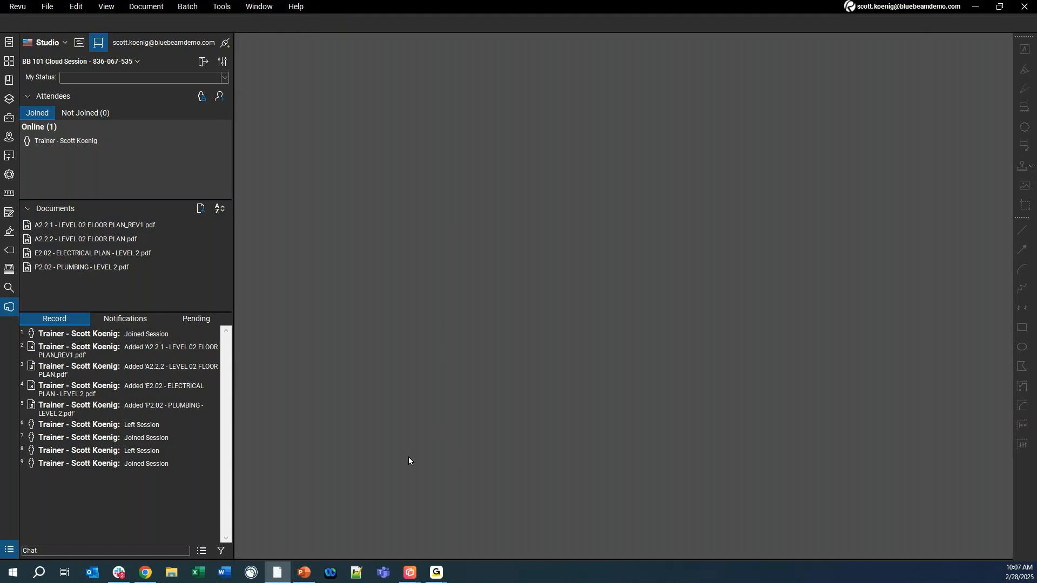
Step: Switch to Bluebeam Cloud in Chrome and check which storage services can be connected under Documents
mouse_move(148, 574)
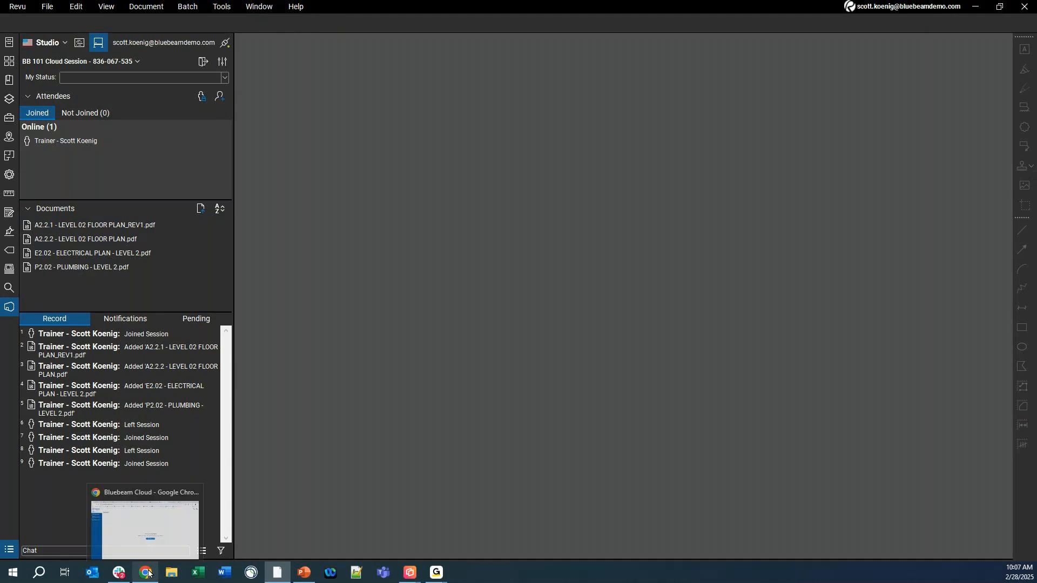
left_click(150, 528)
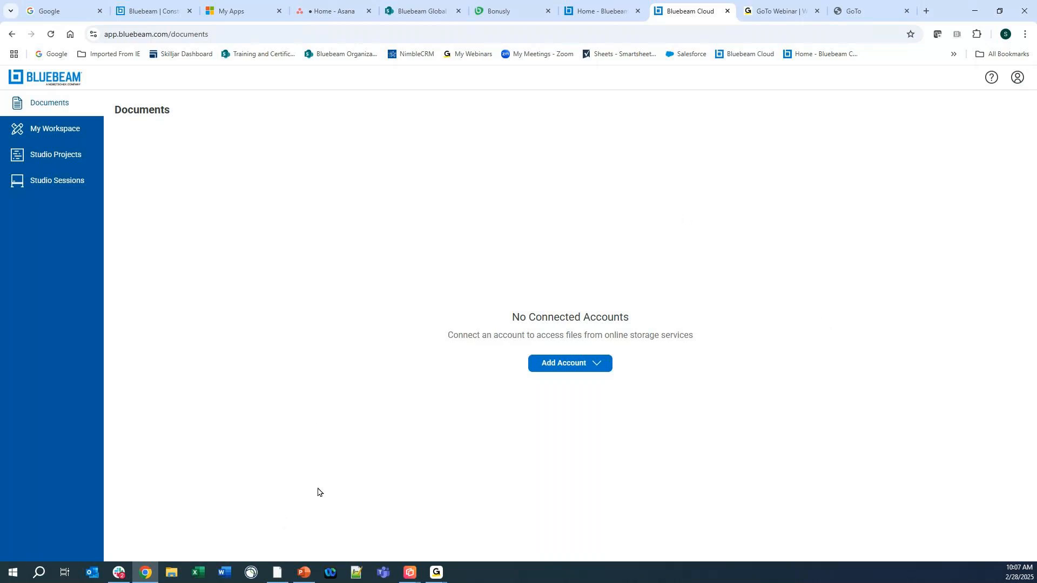
mouse_move(146, 577)
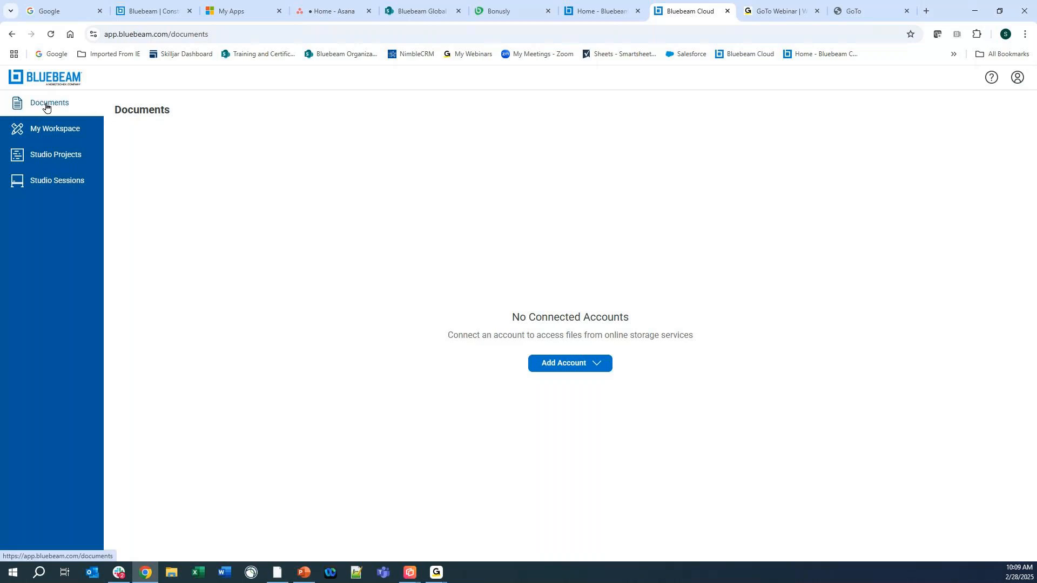
left_click(598, 364)
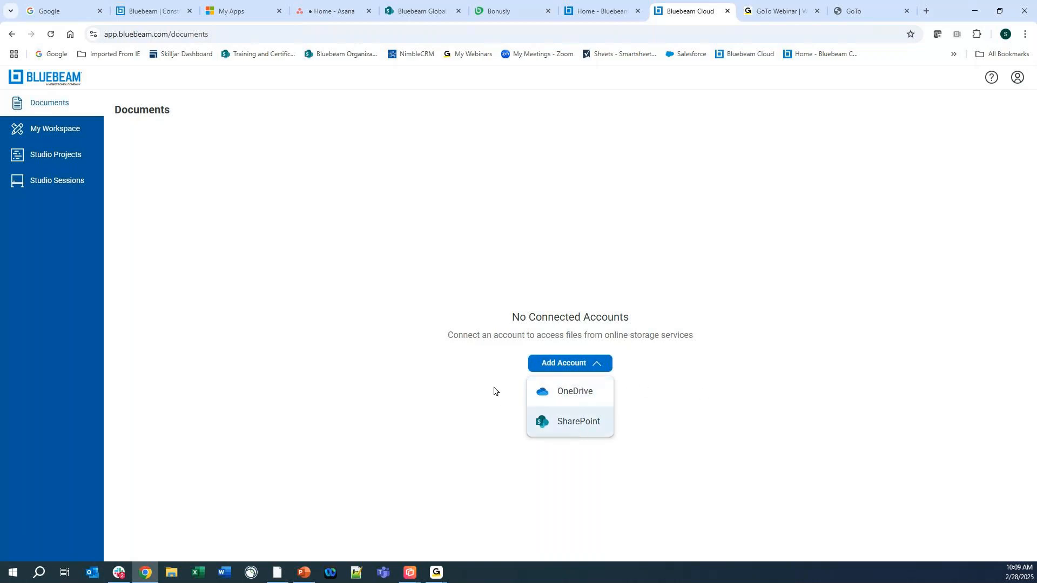
left_click(465, 264)
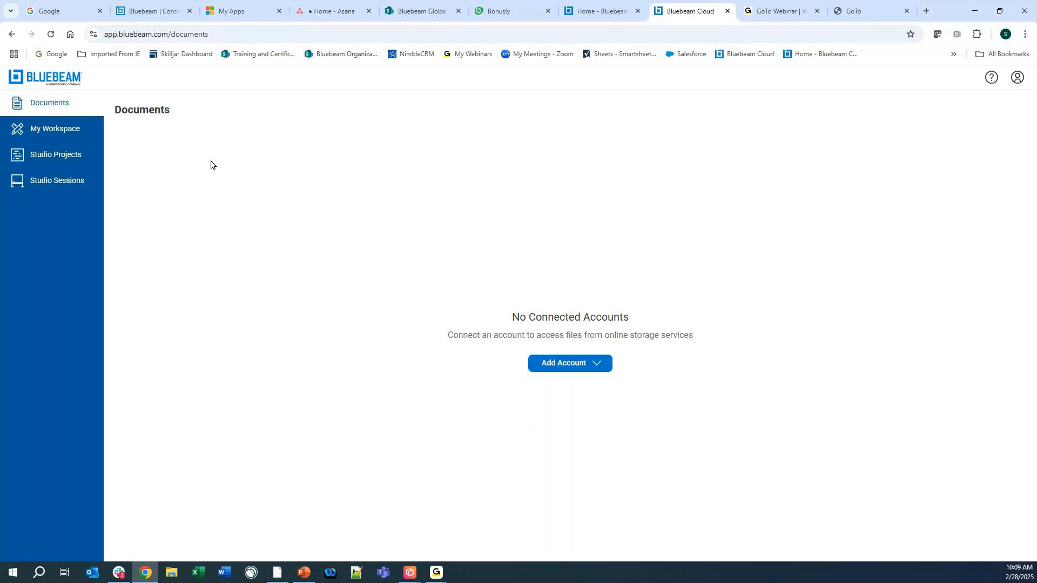
Step: Look over the files kept in My Workspace in Bluebeam Cloud
left_click(46, 129)
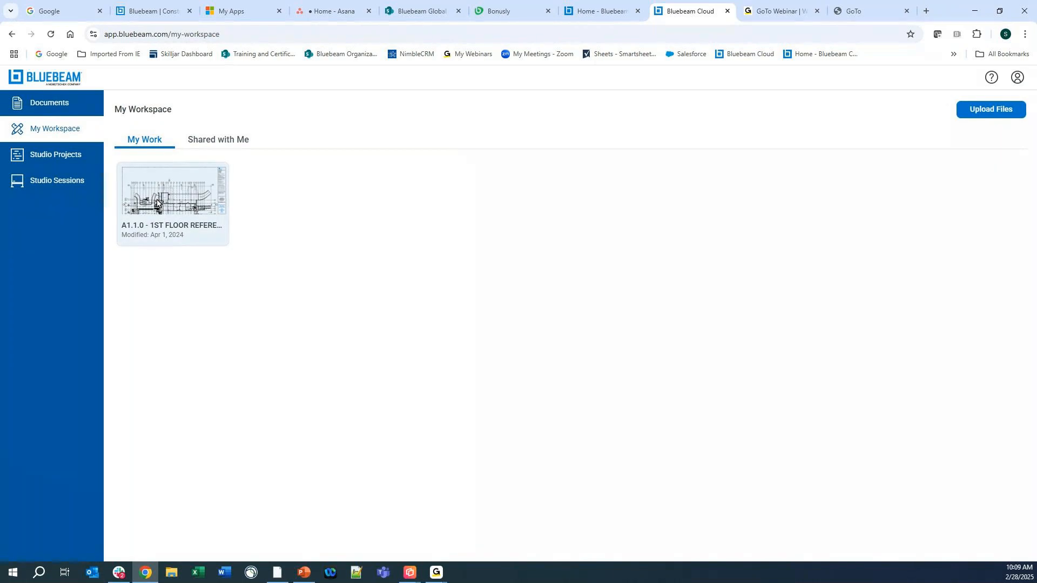
left_click(230, 145)
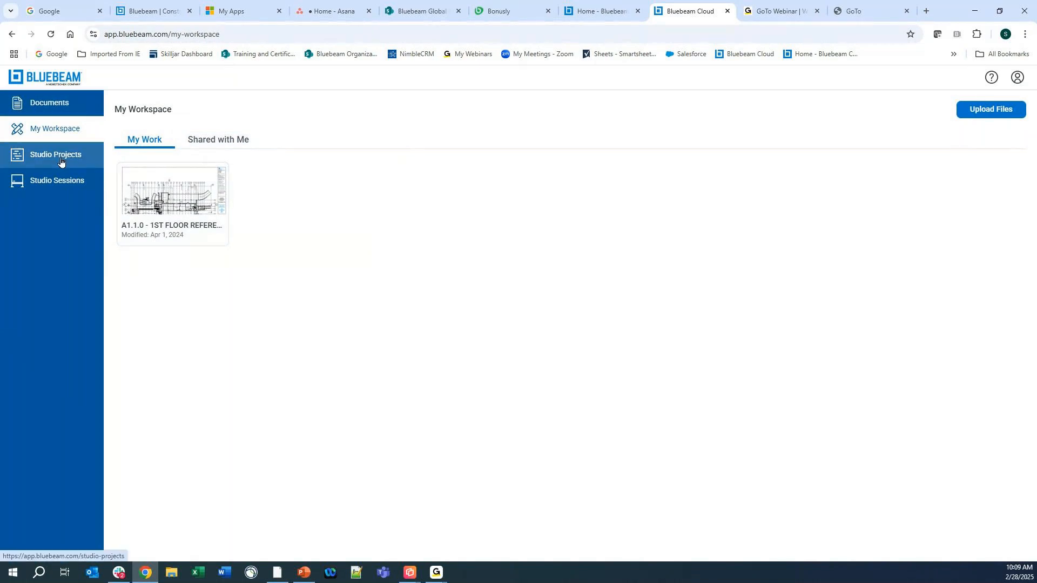
left_click(57, 180)
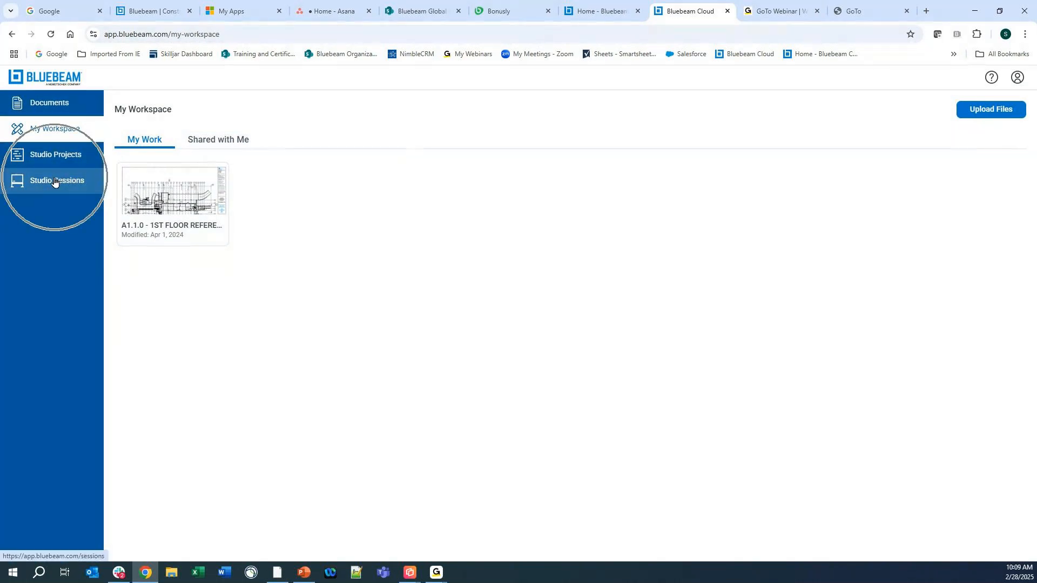
Step: Open A2.2.1 - LEVEL 02 FLOOR PLAN_REV1.pdf from the BB 101 Cloud project in Studio Projects
left_click(57, 156)
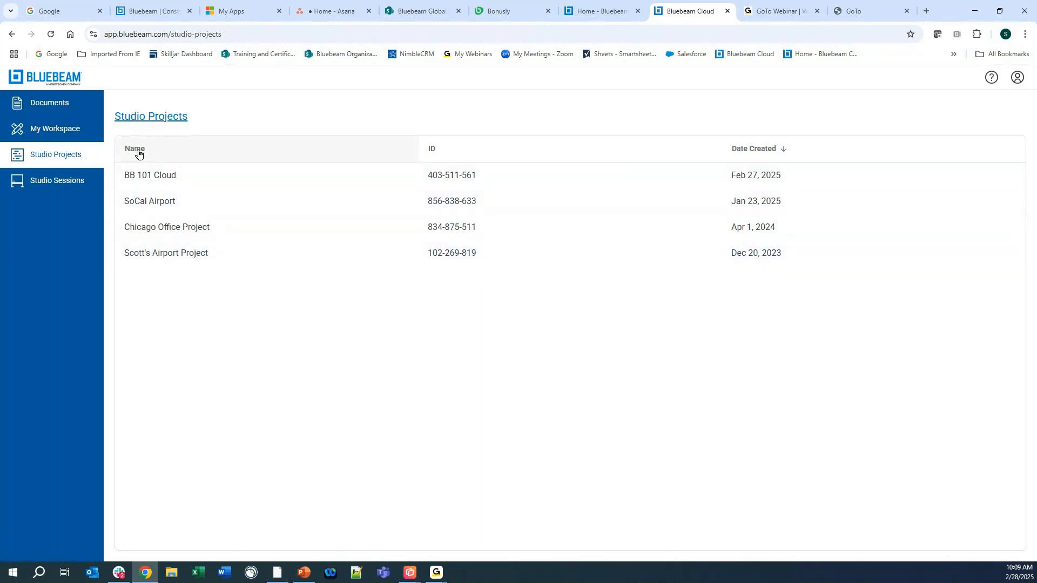
left_click(155, 184)
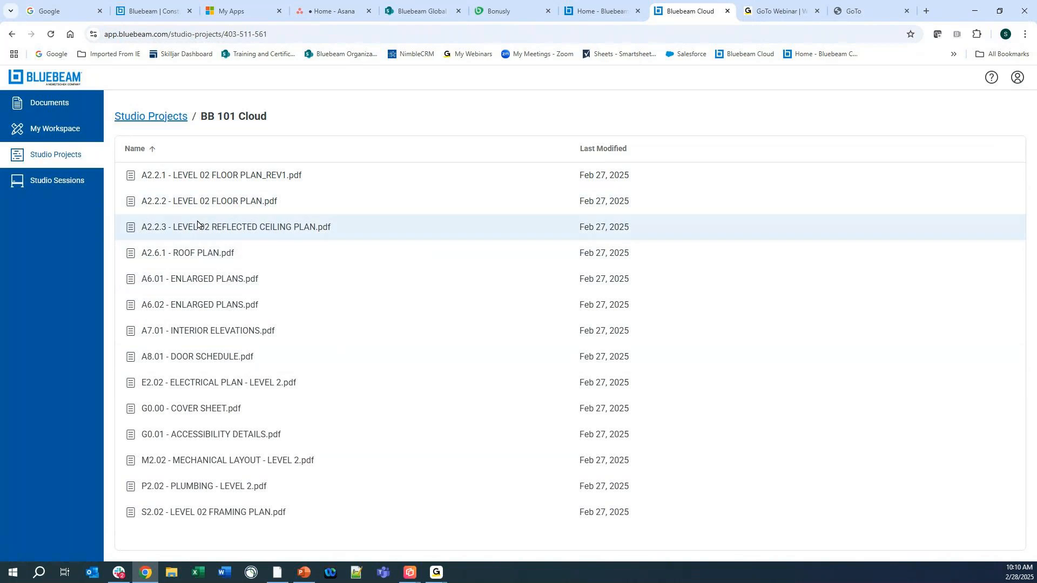
left_click(205, 181)
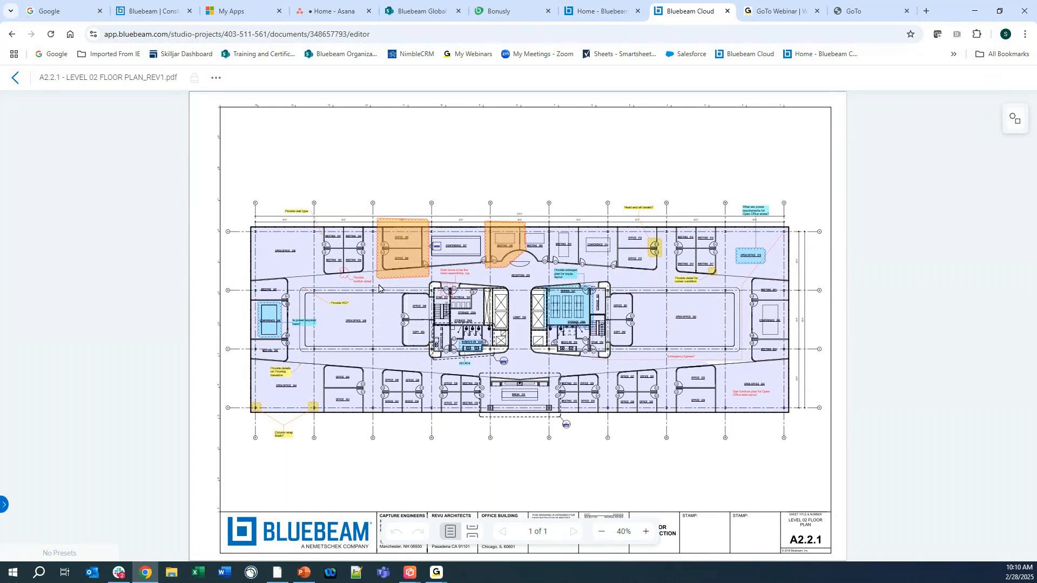
Step: Examine the markups and rooms across the Level 02 floor plan, both close up and as a whole sheet
scroll(397, 262, "up", 6)
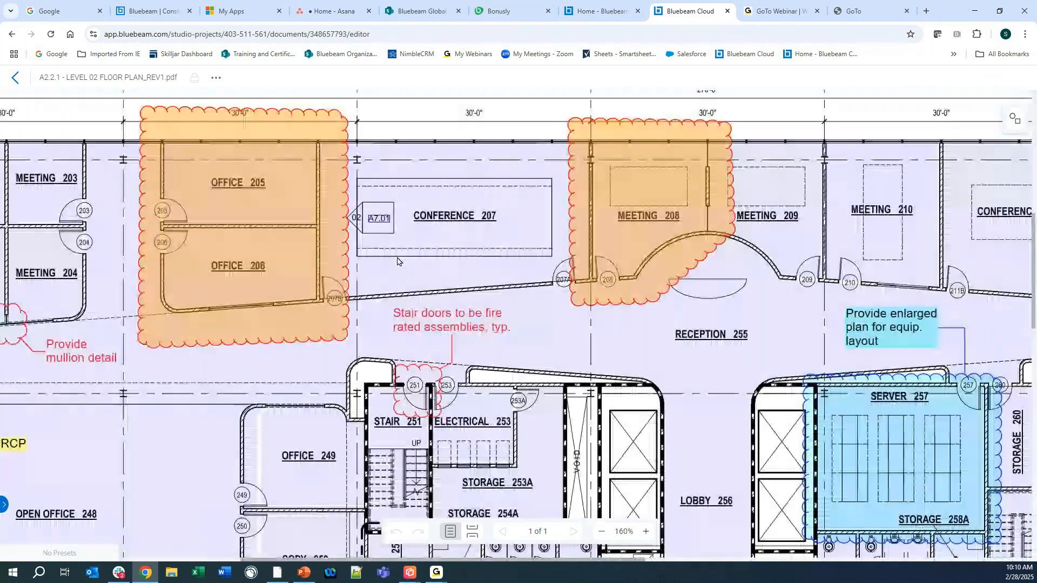
scroll(397, 262, "up", 1)
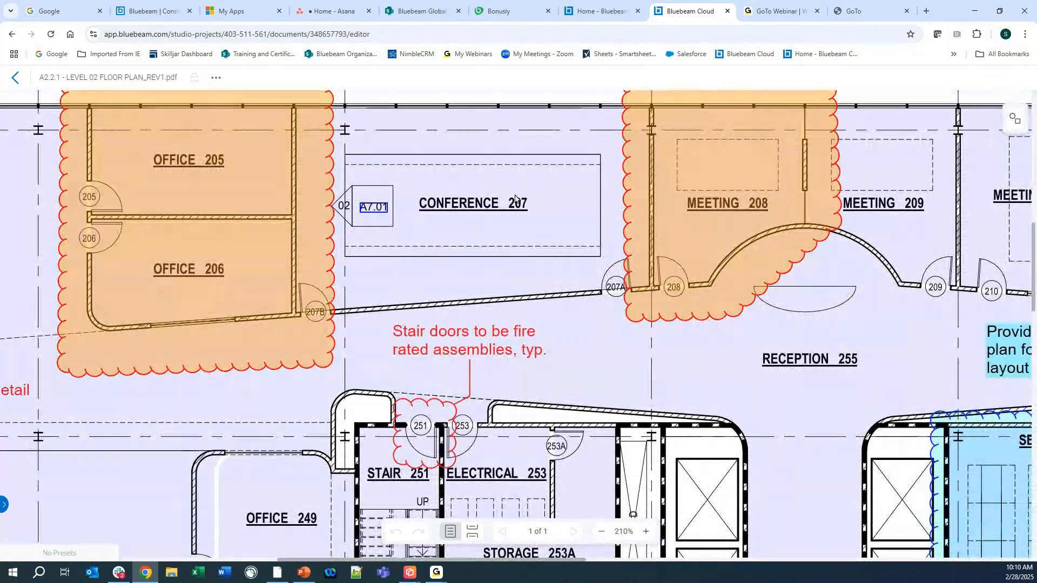
scroll(508, 222, "down", 8)
scroll(503, 248, "down", 5)
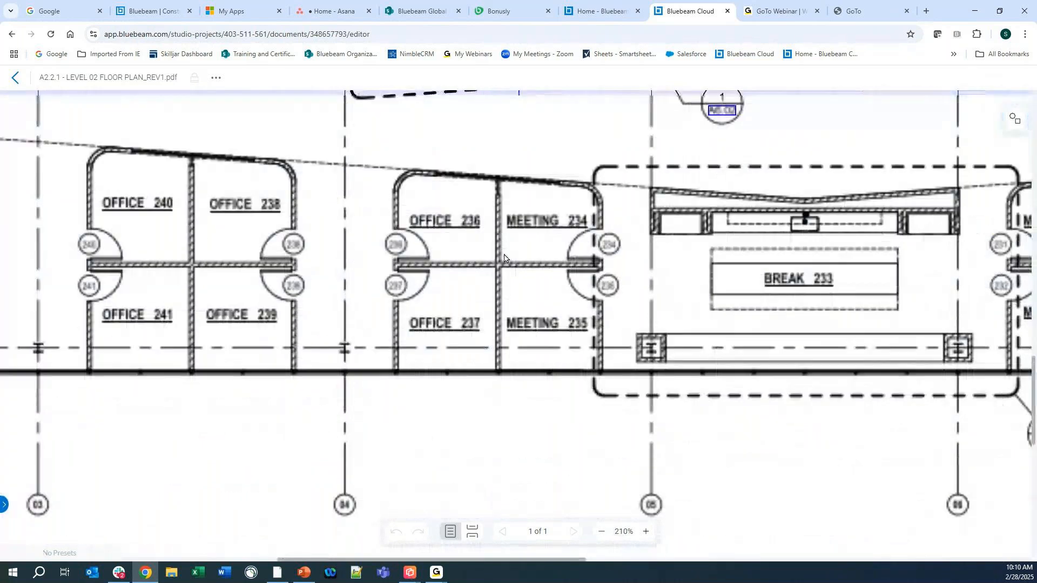
scroll(504, 254, "up", 6)
scroll(505, 257, "up", 12)
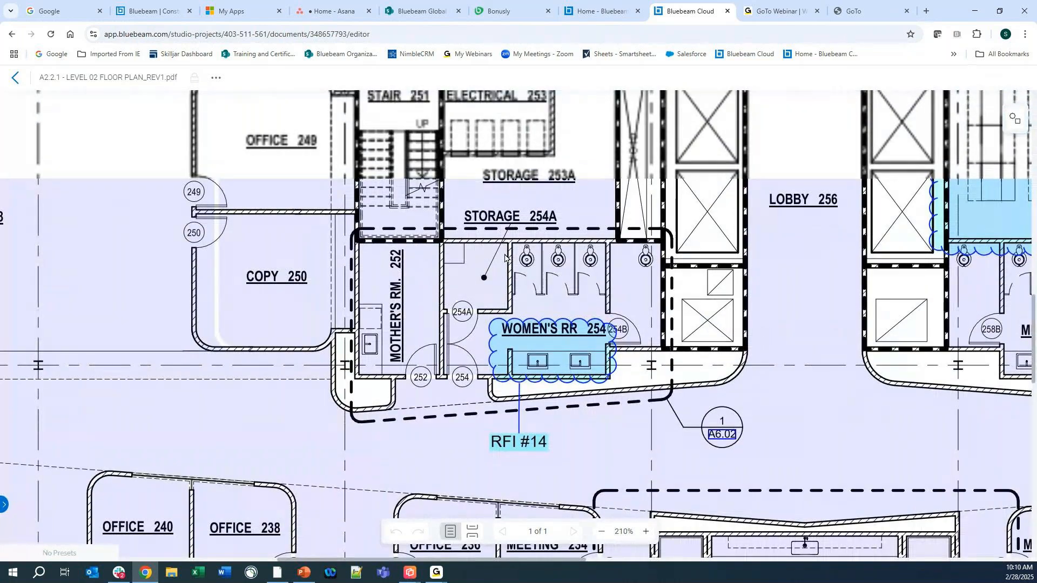
scroll(505, 258, "down", 6)
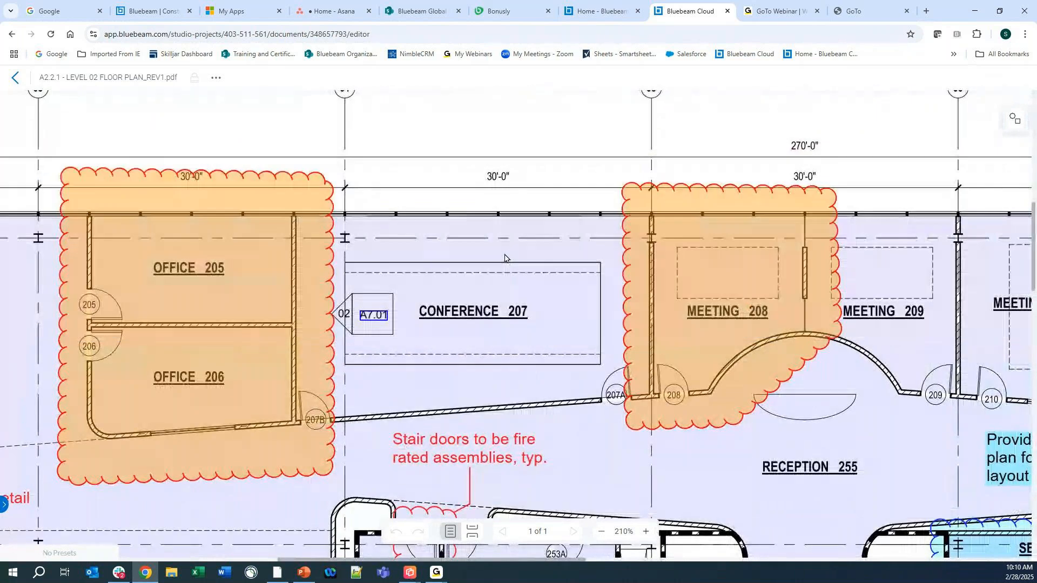
scroll(504, 257, "down", 1)
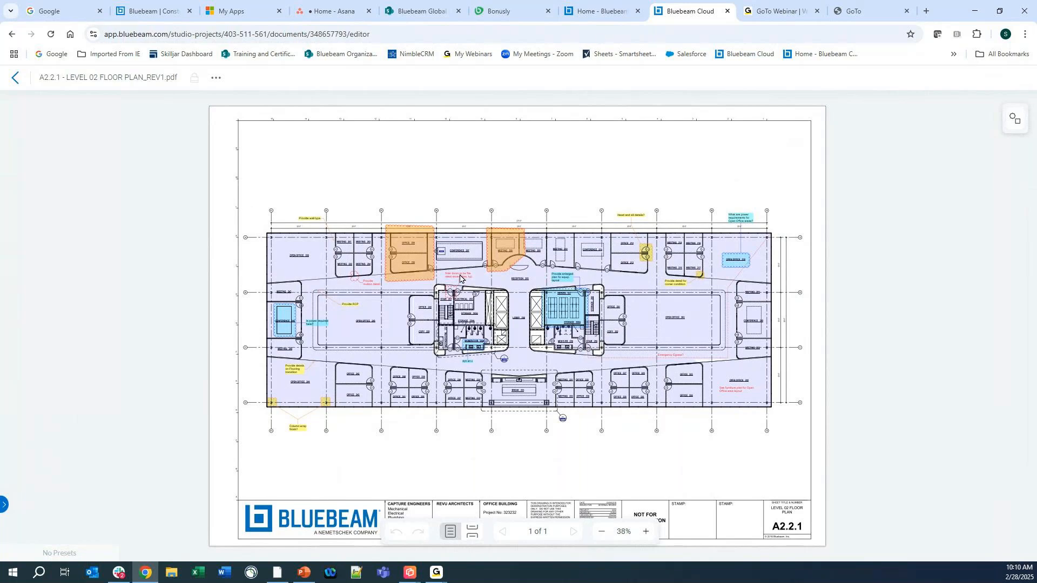
scroll(460, 278, "up", 2)
scroll(460, 278, "up", 5)
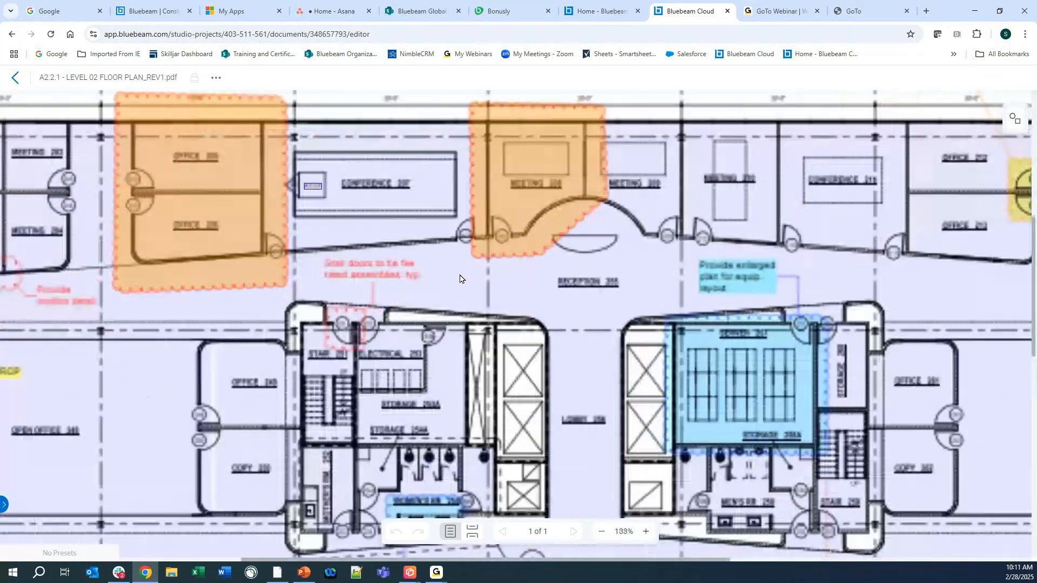
Step: Look over the offices, meeting rooms and server room around Reception 255 up close, and the Level 02 floor plan as a whole
left_click_drag(473, 290, 622, 382)
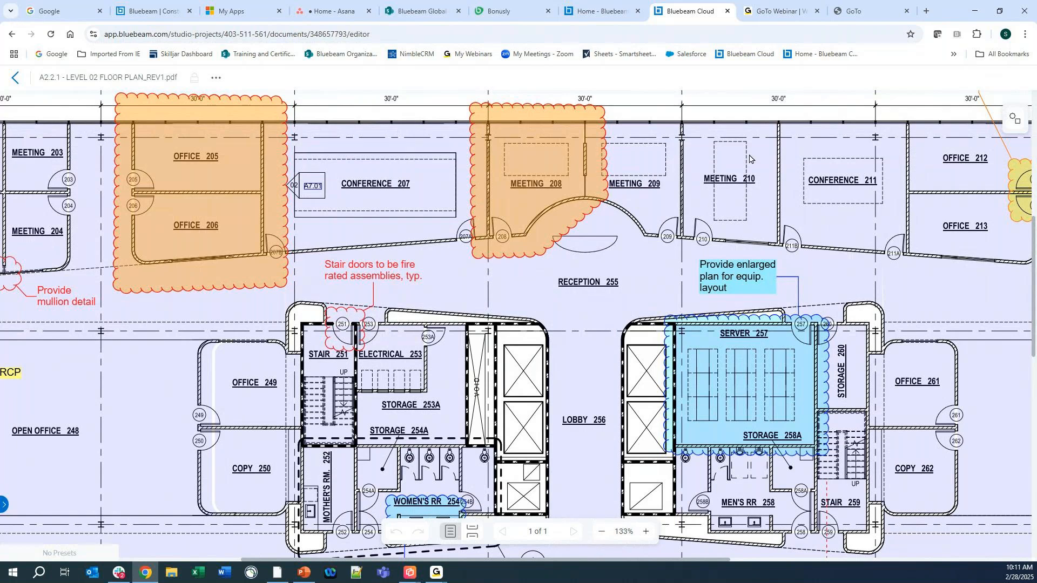
left_click_drag(660, 288, 680, 182)
left_click_drag(238, 263, 326, 409)
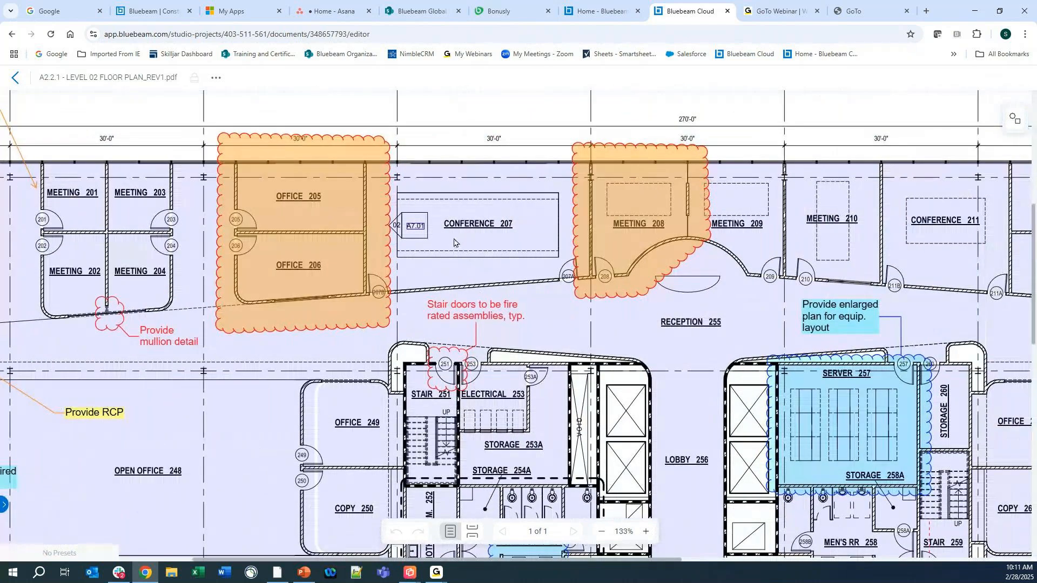
left_click_drag(453, 243, 376, 230)
left_click_drag(444, 176, 361, 173)
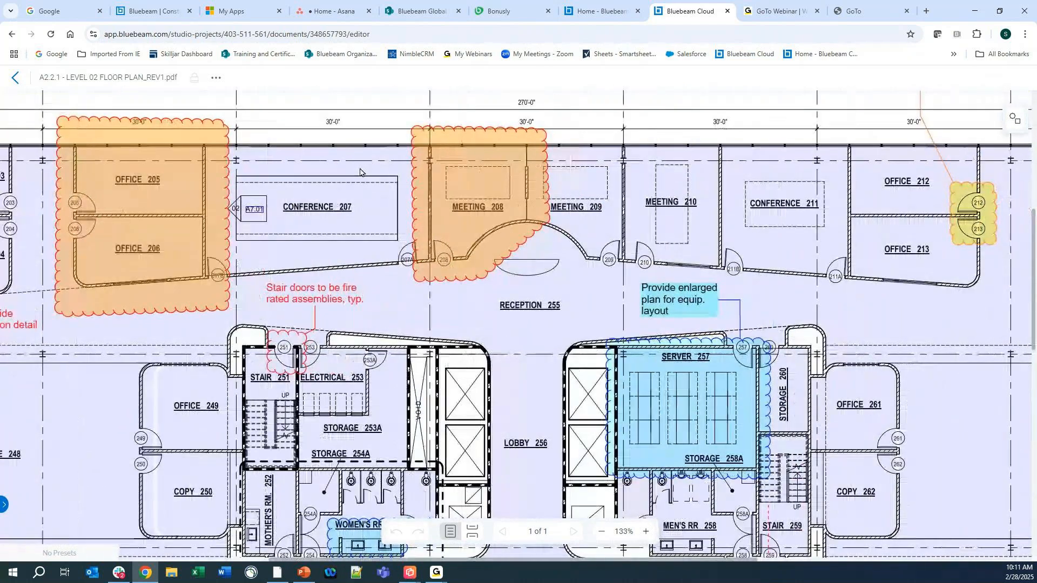
scroll(360, 173, "down", 5)
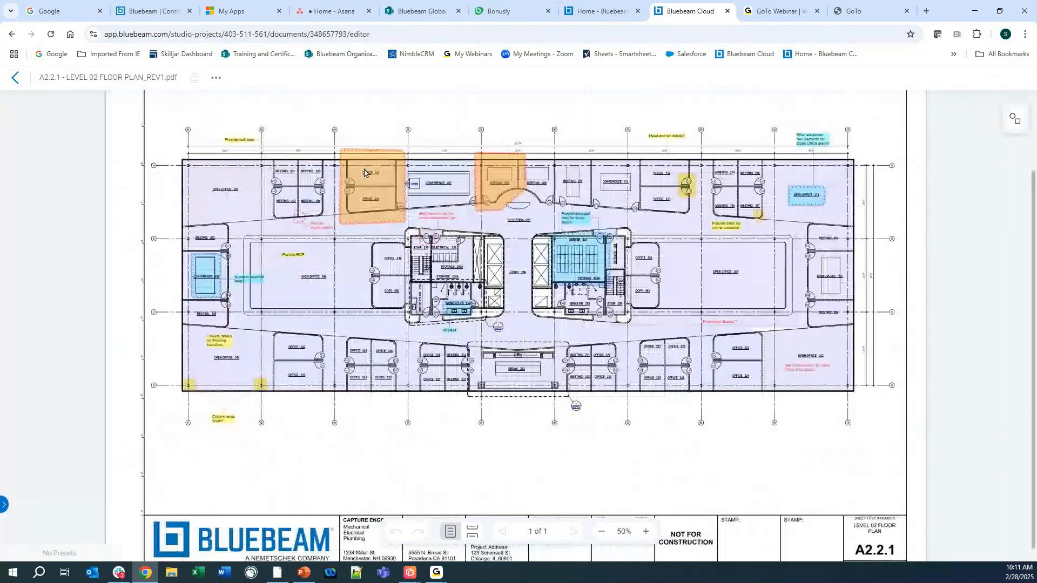
scroll(364, 173, "down", 2)
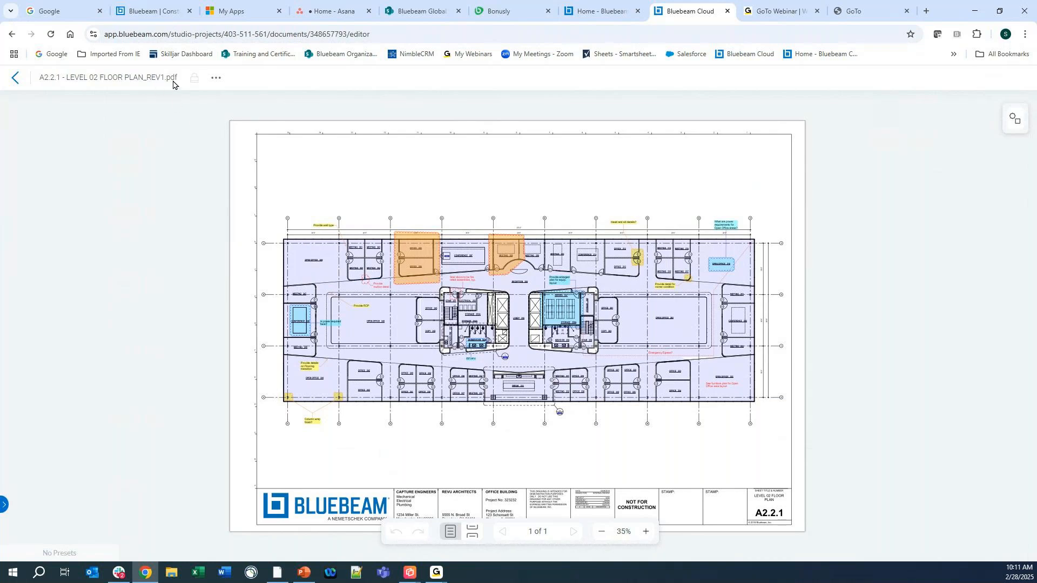
Step: Check the file options offered for the Level 02 floor plan, including Revision History and Download
left_click(93, 80)
key("ctrl")
left_click(216, 80)
left_click(216, 79)
left_click(291, 106)
key("ctrl")
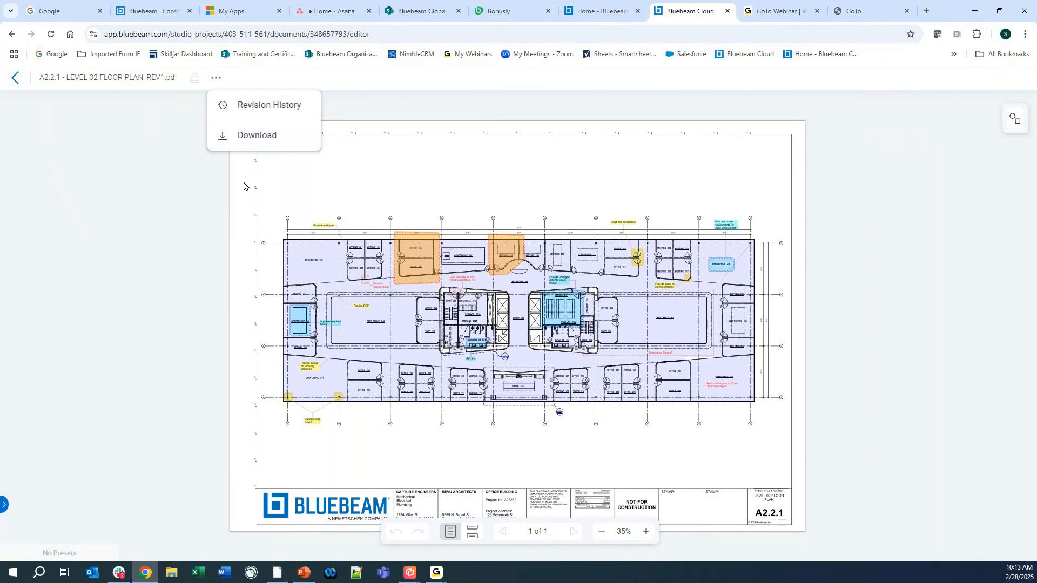
Step: Return to the BB 101 Cloud project, open A2.2.3 - LEVEL 02 REFLECTED CEILING PLAN.pdf and unlock it for editing
left_click(16, 81)
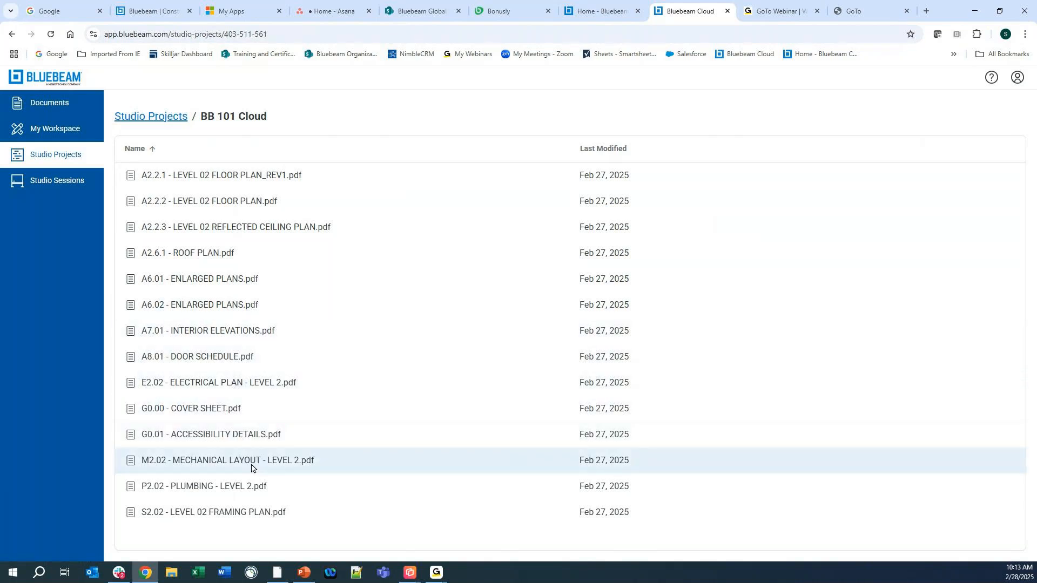
left_click(221, 229)
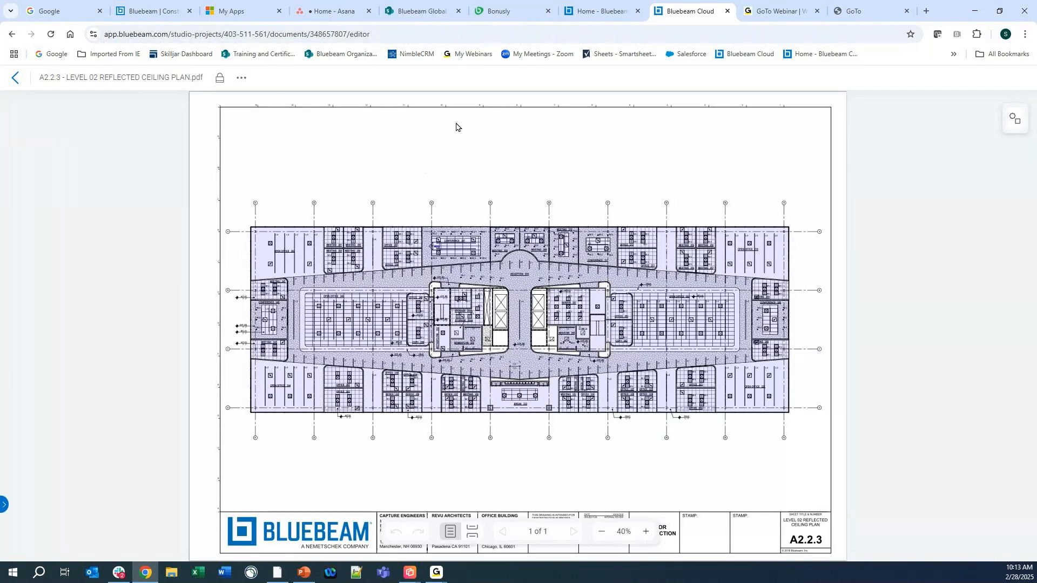
key("ctrl")
key("ctrl")
key("ctrl")
key("ctrl")
left_click(219, 82)
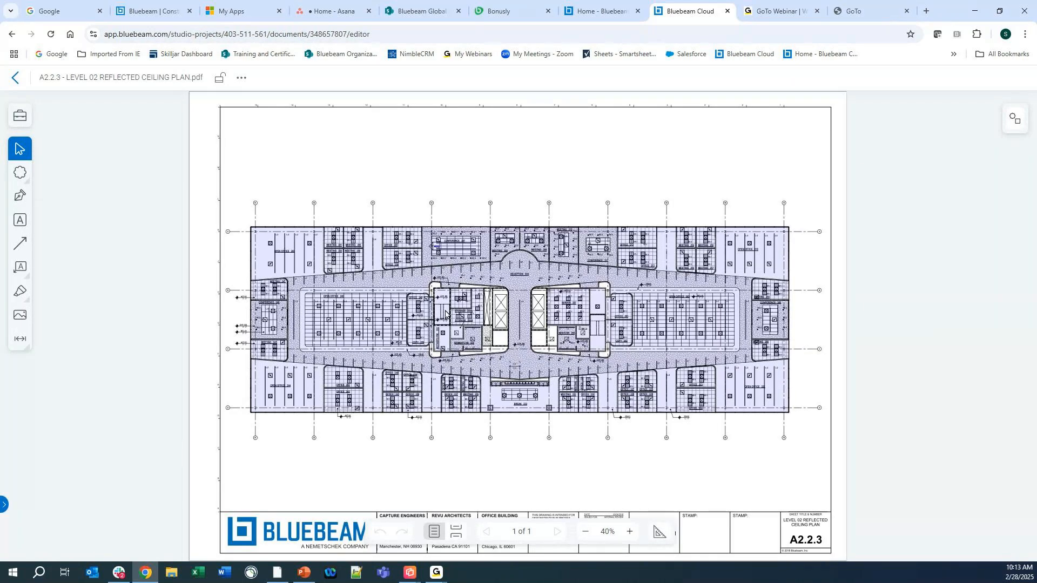
Step: Draw a rectangular cloud markup around the lights and room label of Open Office 200 on the reflected ceiling plan
scroll(324, 276, "up", 3)
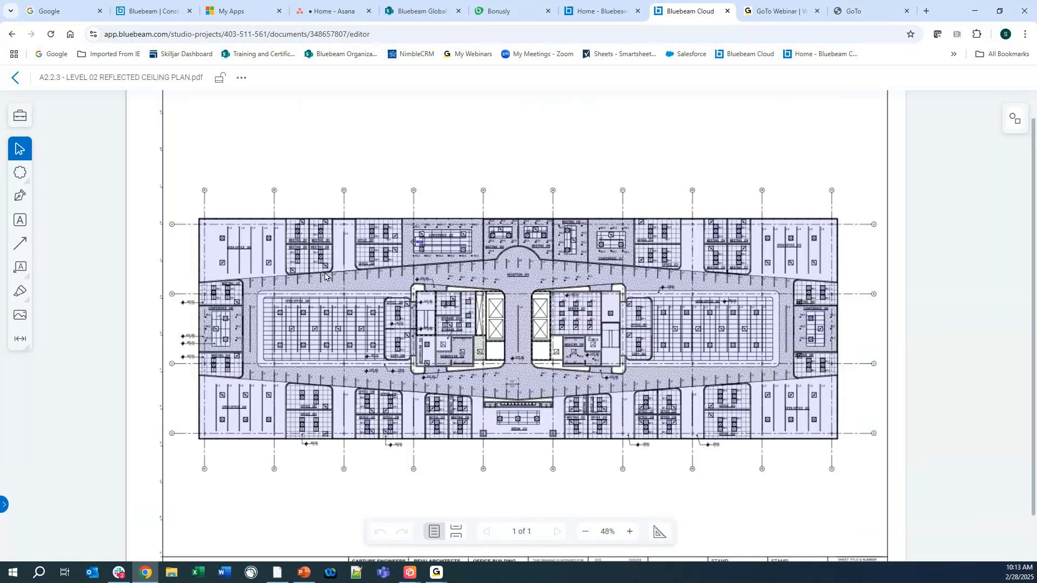
scroll(324, 275, "up", 2)
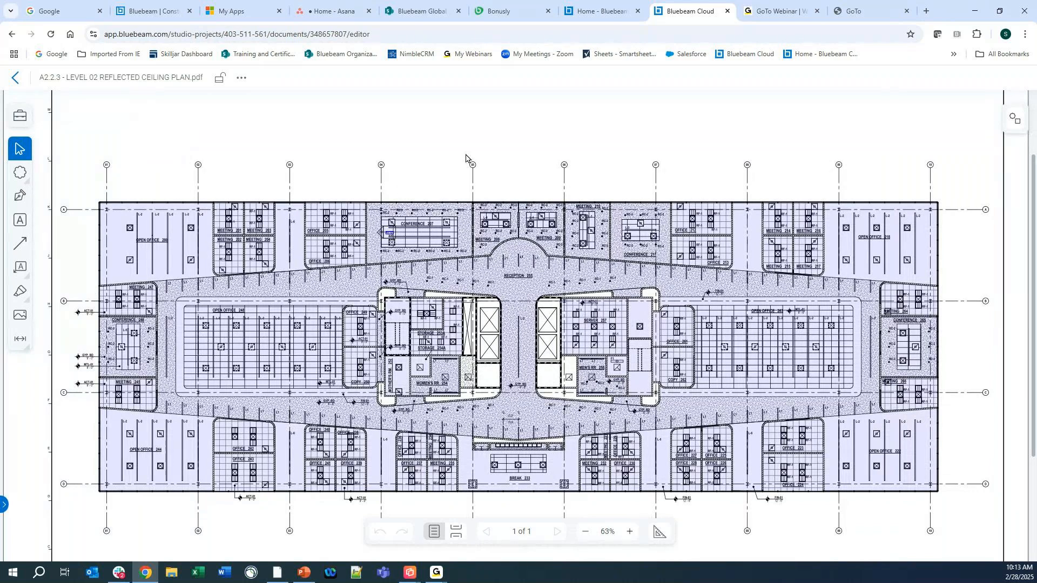
left_click_drag(470, 155, 473, 100)
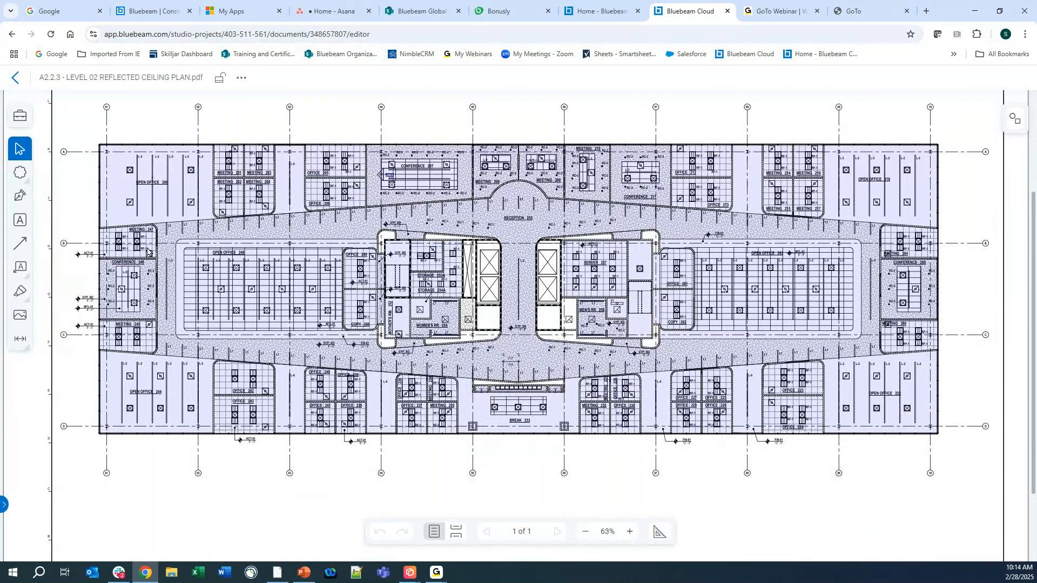
scroll(90, 177, "up", 6)
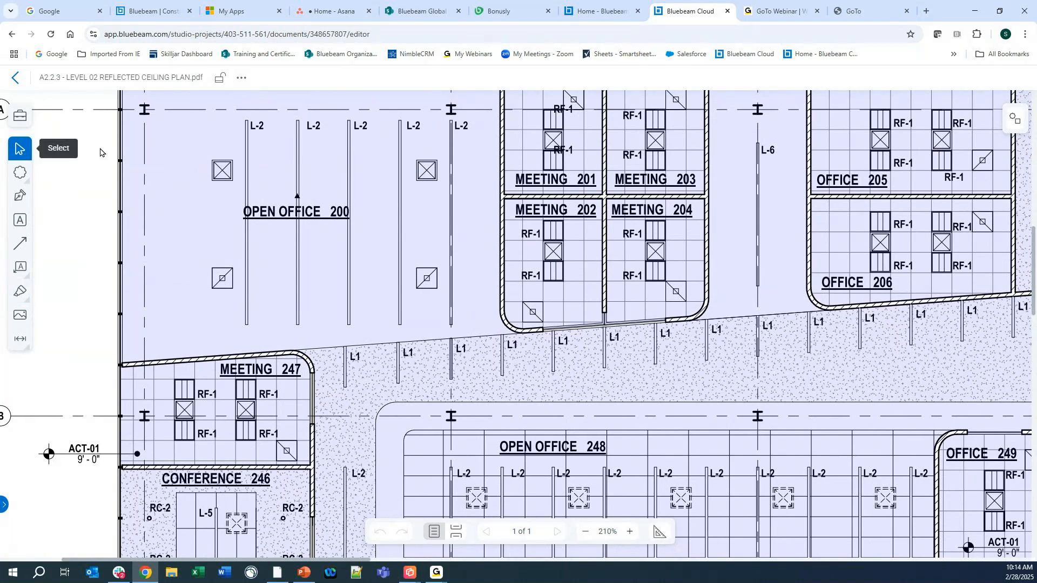
left_click(21, 174)
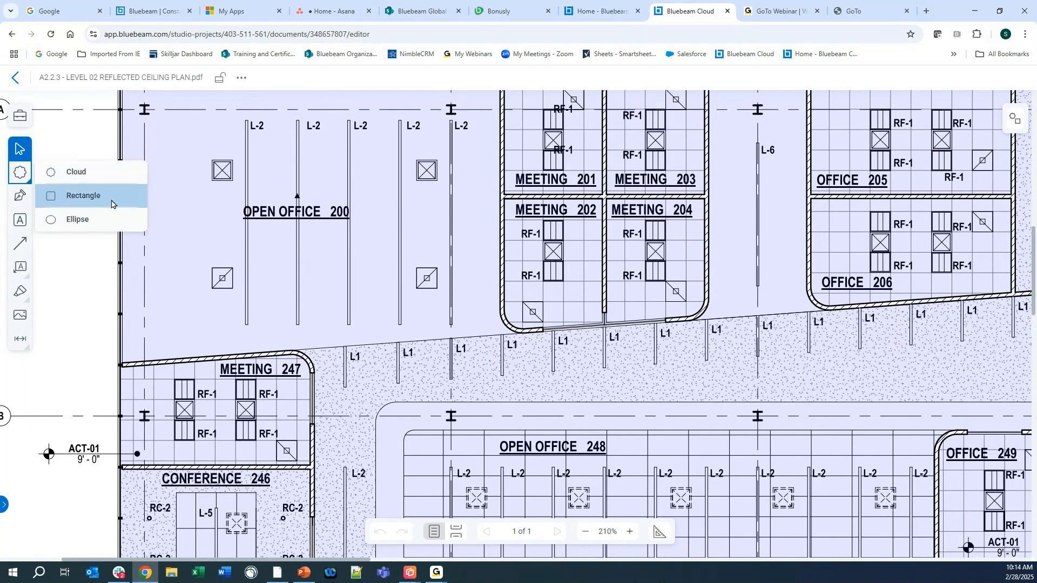
left_click(81, 172)
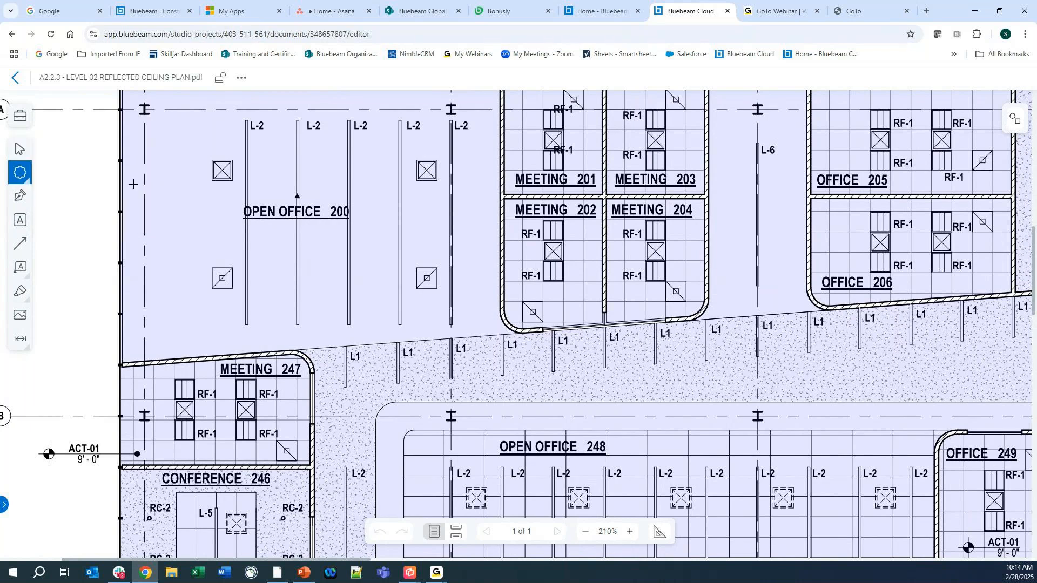
left_click_drag(194, 146, 455, 305)
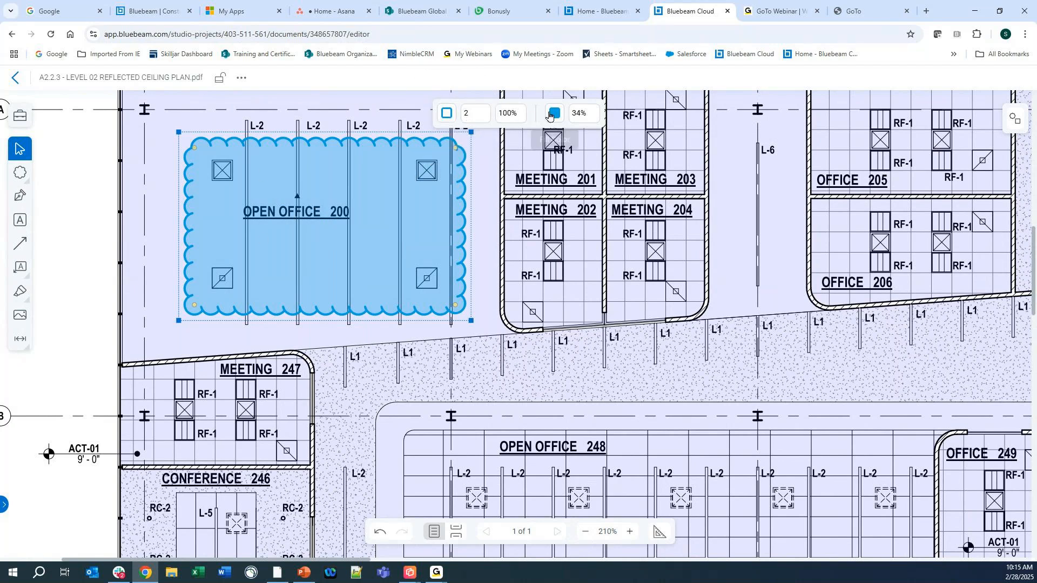
Step: Set the Open Office 200 cloud's outline to green, trying a line width of 3 before setting it back to 2
left_click(447, 116)
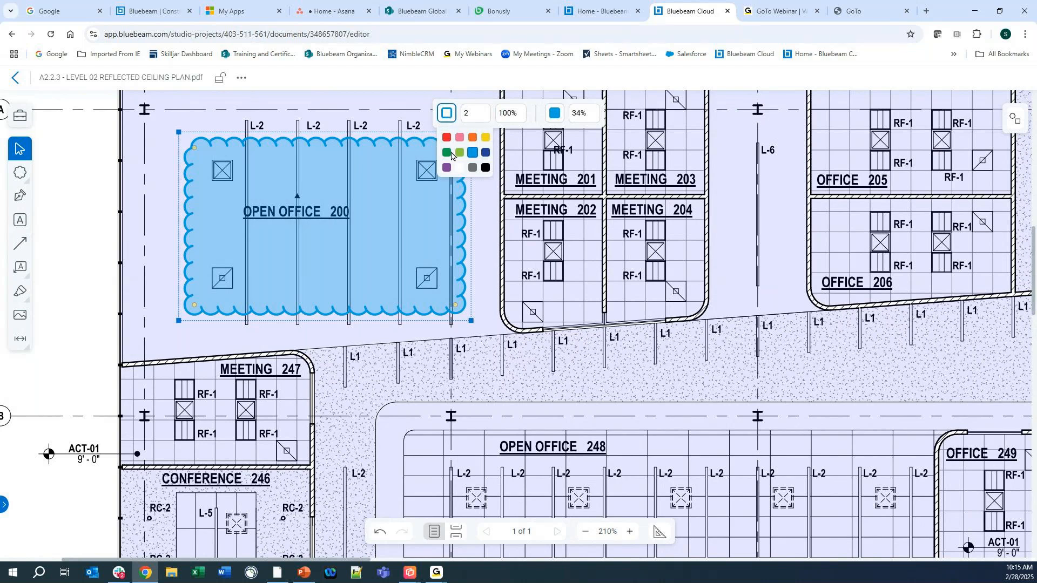
left_click(447, 154)
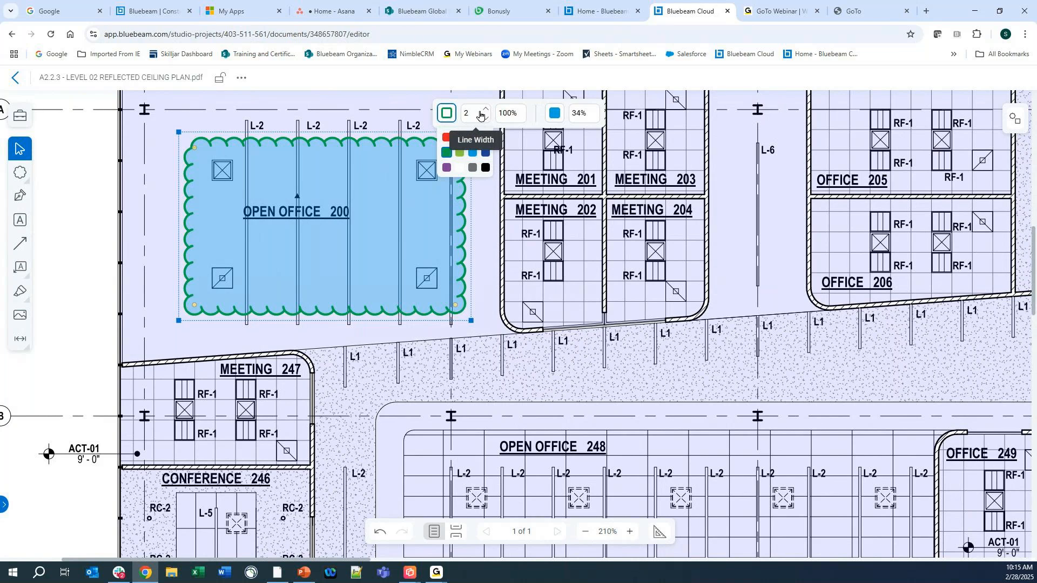
left_click(486, 114)
left_click(486, 110)
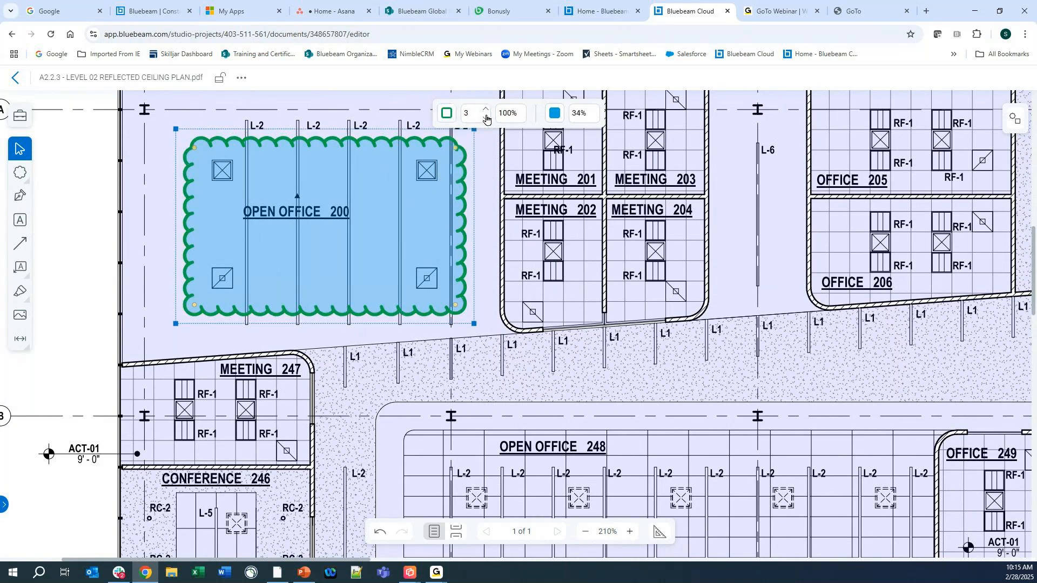
left_click(486, 120)
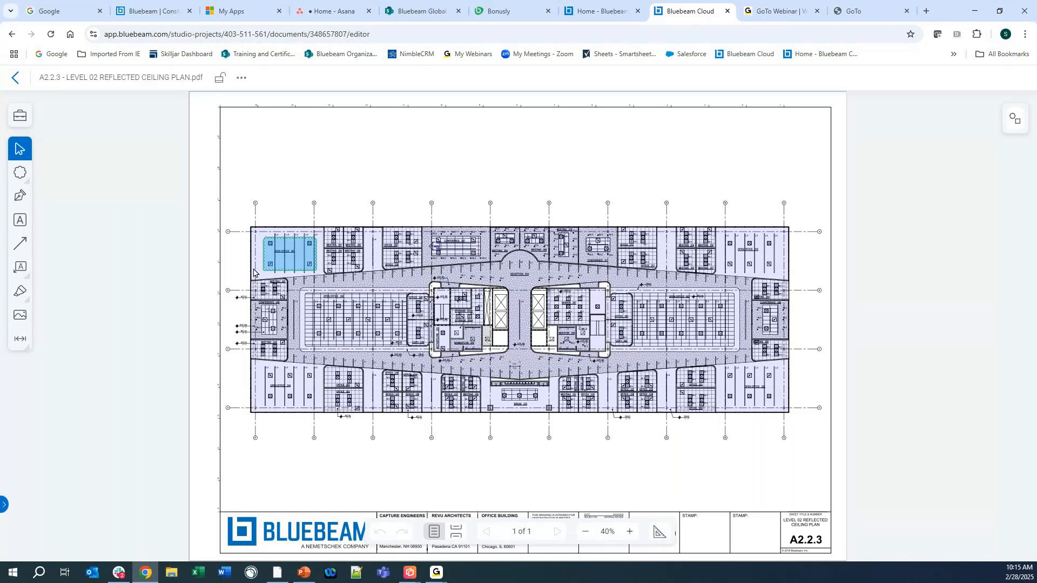
Step: Keep the Open Office 200 cloud's line opacity at 100% and set its fill to light green with 31% opacity
scroll(254, 271, "up", 5)
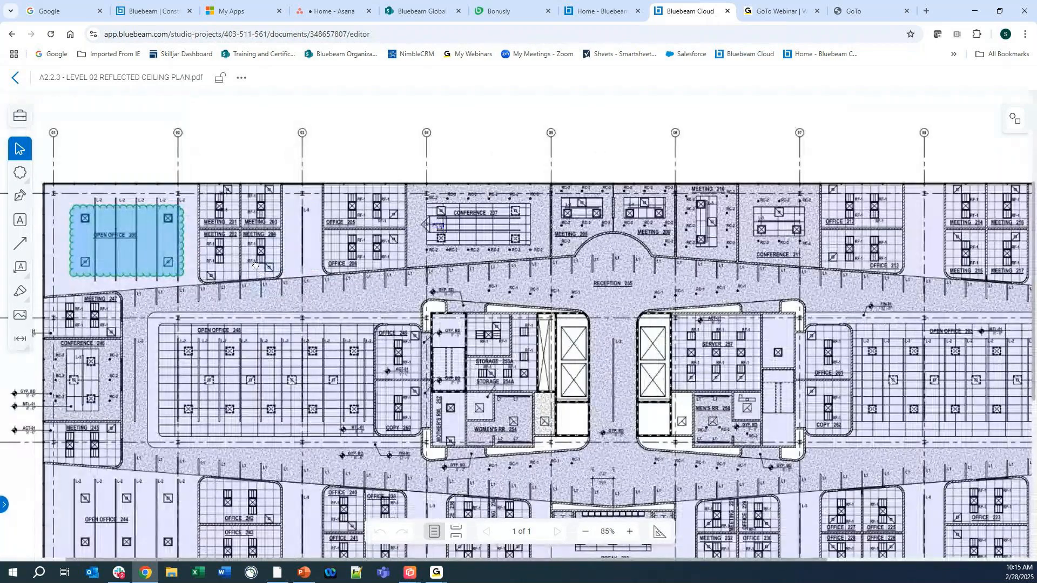
scroll(94, 190, "up", 5)
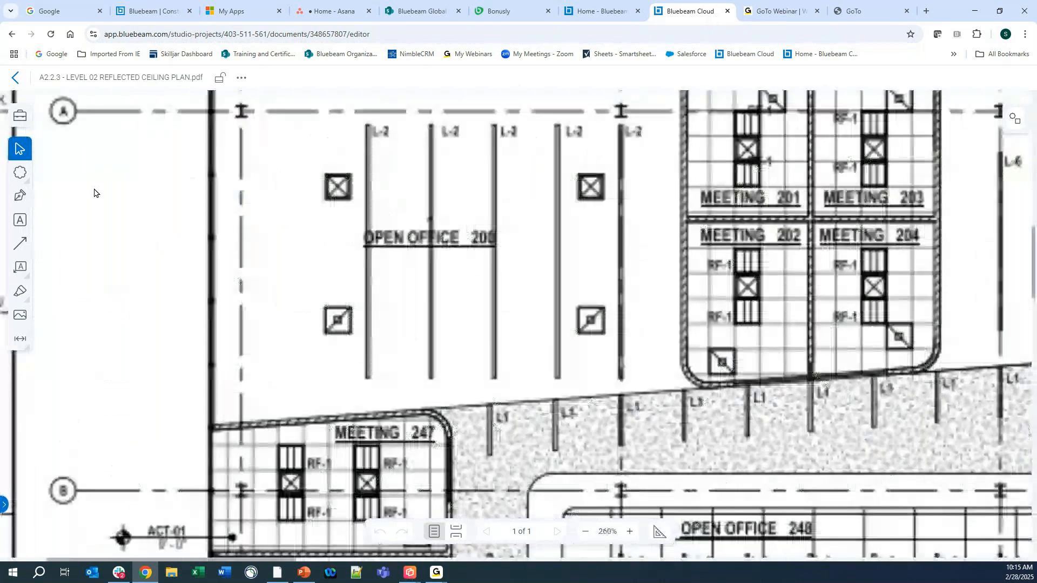
scroll(94, 190, "down", 3)
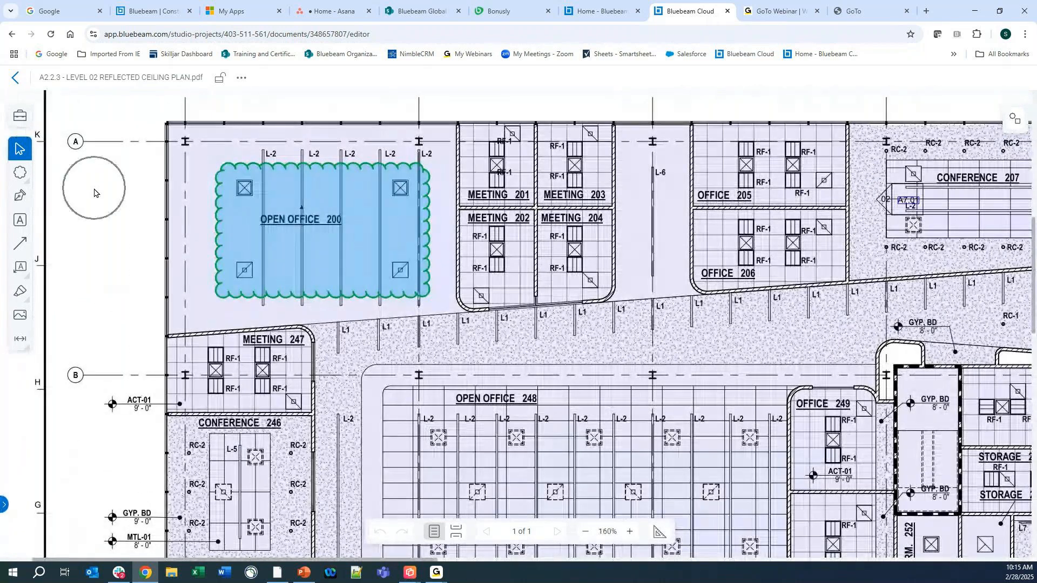
left_click(302, 206)
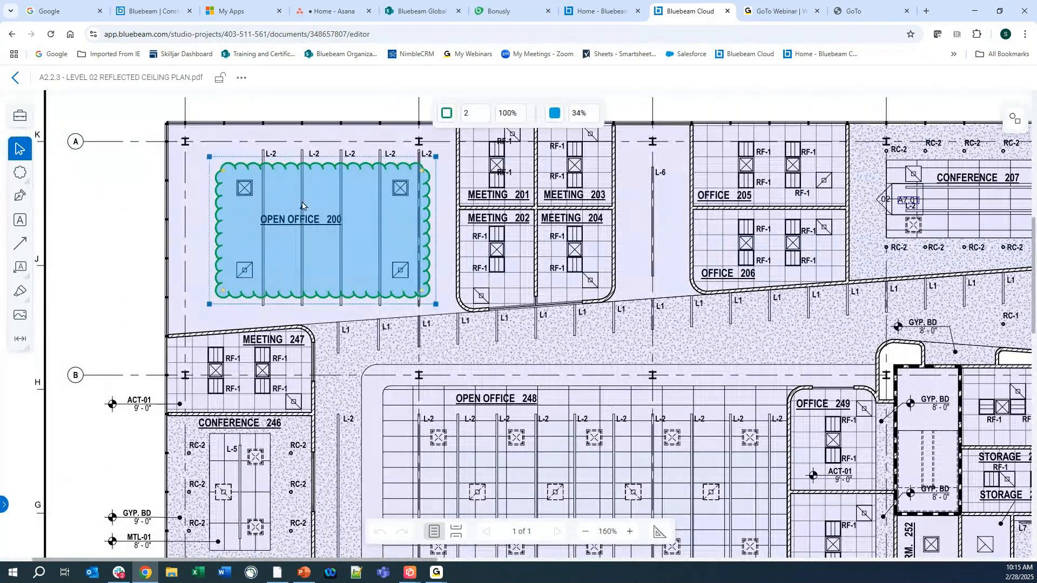
left_click(505, 114)
mouse_move(510, 138)
left_mouse_down()
mouse_move(509, 219)
mouse_move(514, 131)
left_mouse_up()
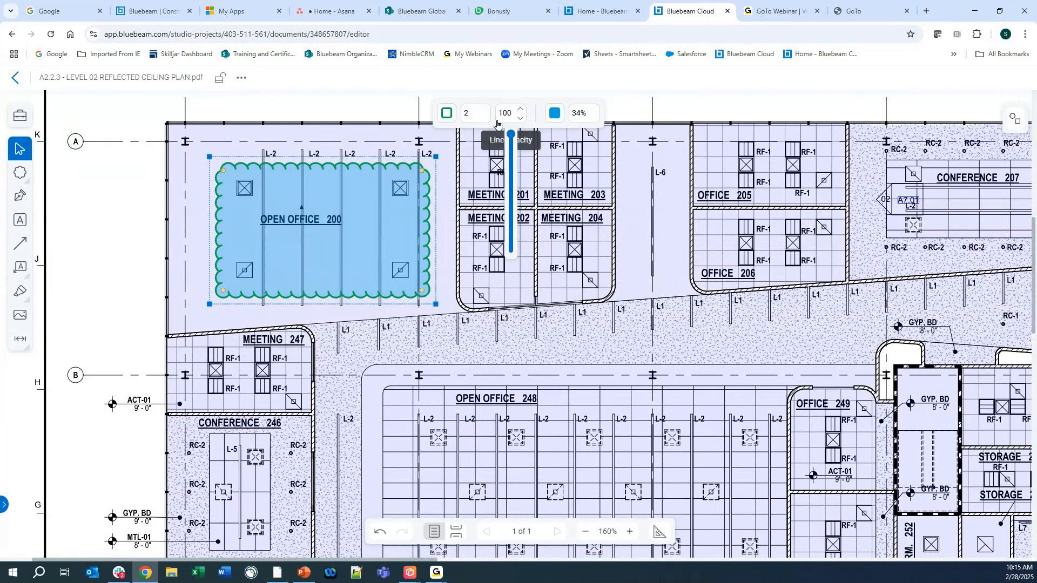
left_click(555, 112)
left_click(567, 153)
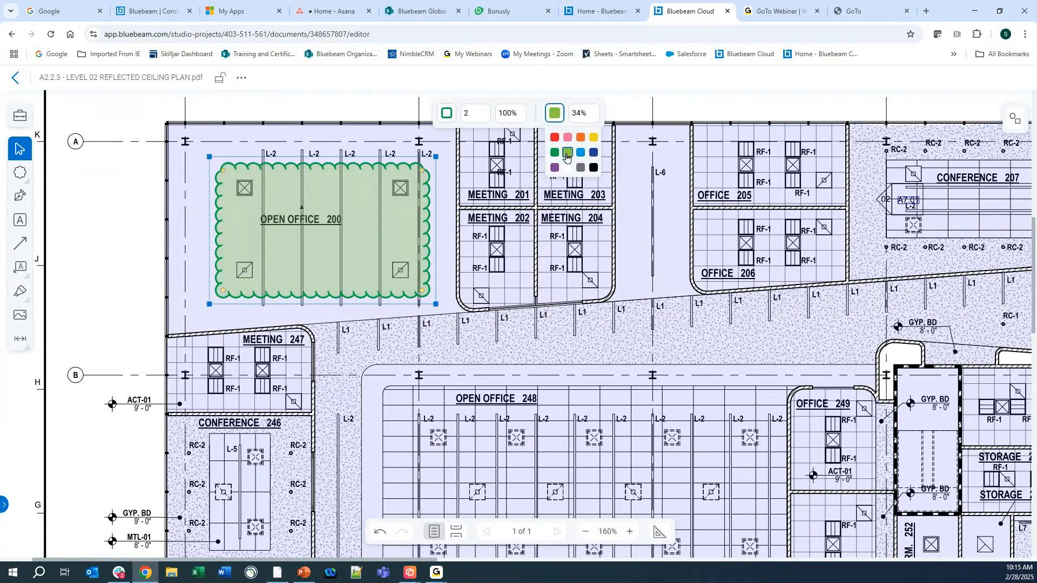
left_click(585, 113)
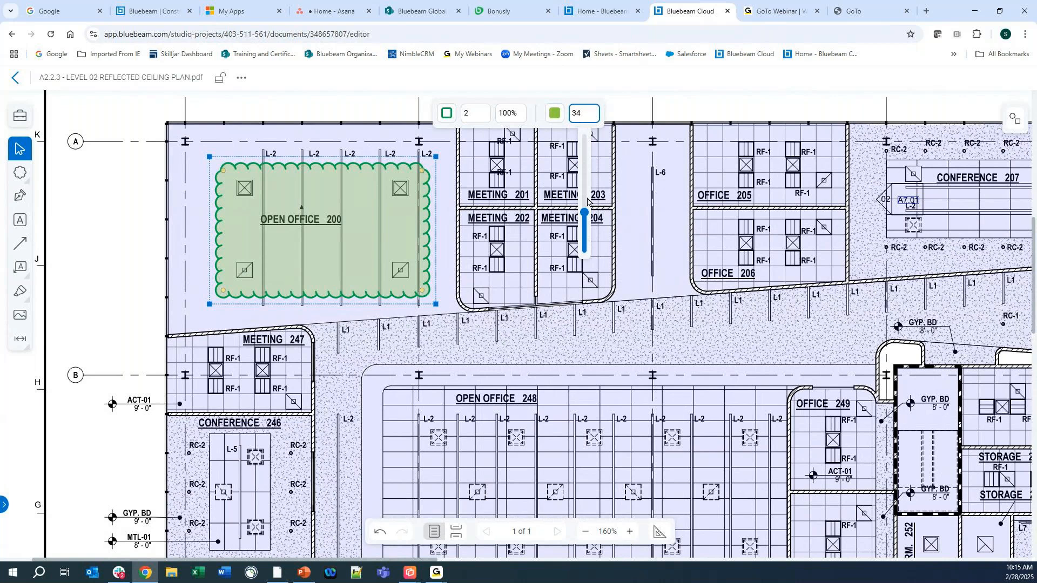
mouse_move(584, 212)
left_mouse_down()
mouse_move(583, 150)
mouse_move(587, 219)
left_mouse_up()
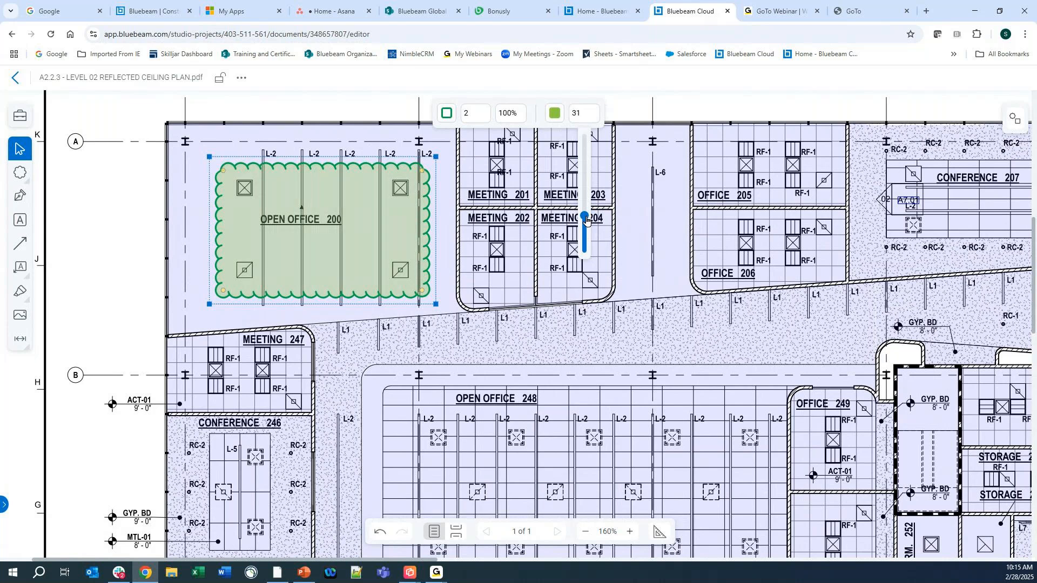
left_click(530, 312)
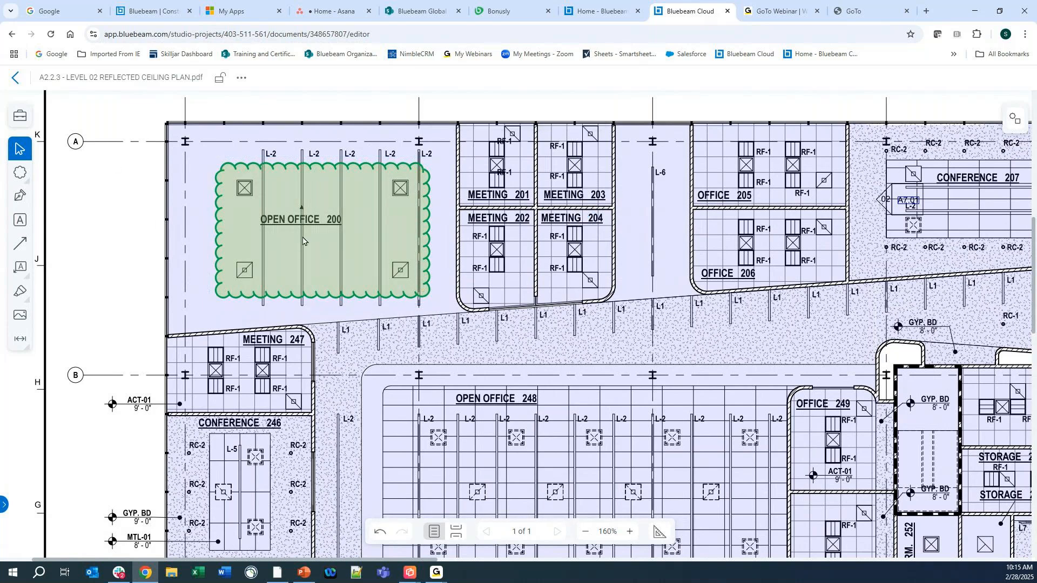
Step: Try the Vector Pen by drawing a few red line segments above the plan's upper wall, and delete the result
left_click(26, 202)
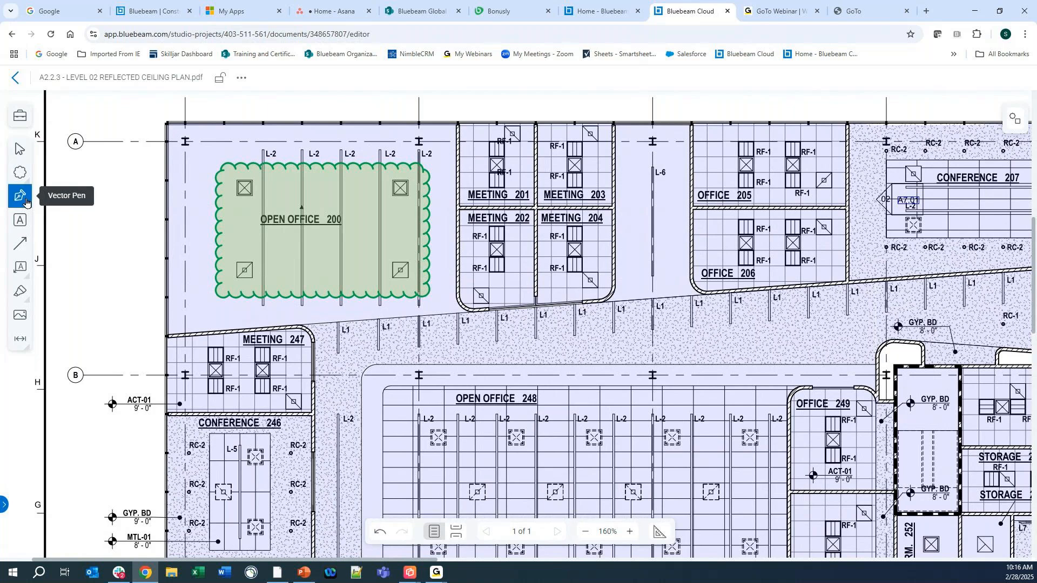
left_click(371, 101)
left_click(555, 108)
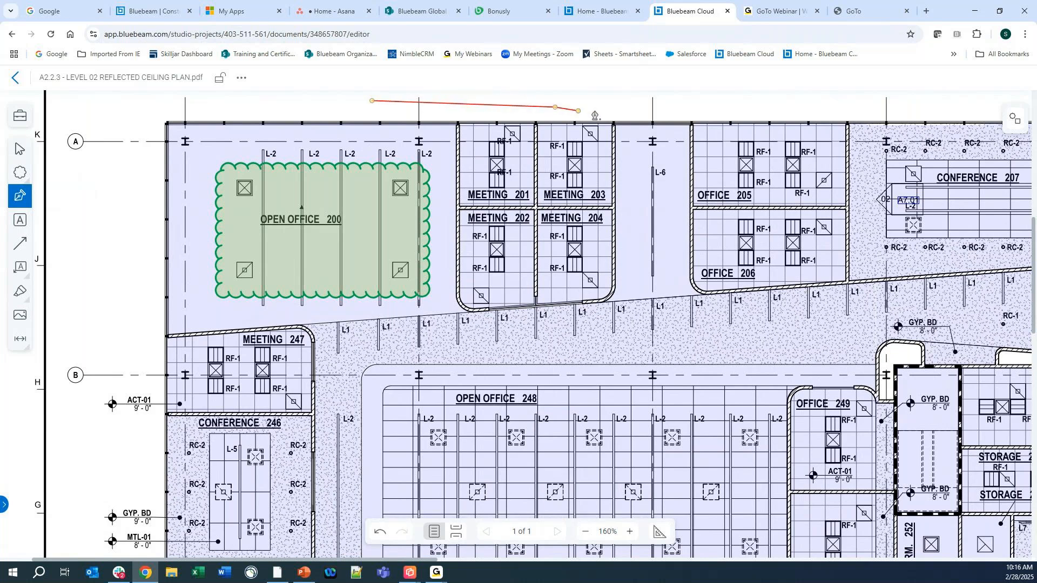
left_click(679, 96)
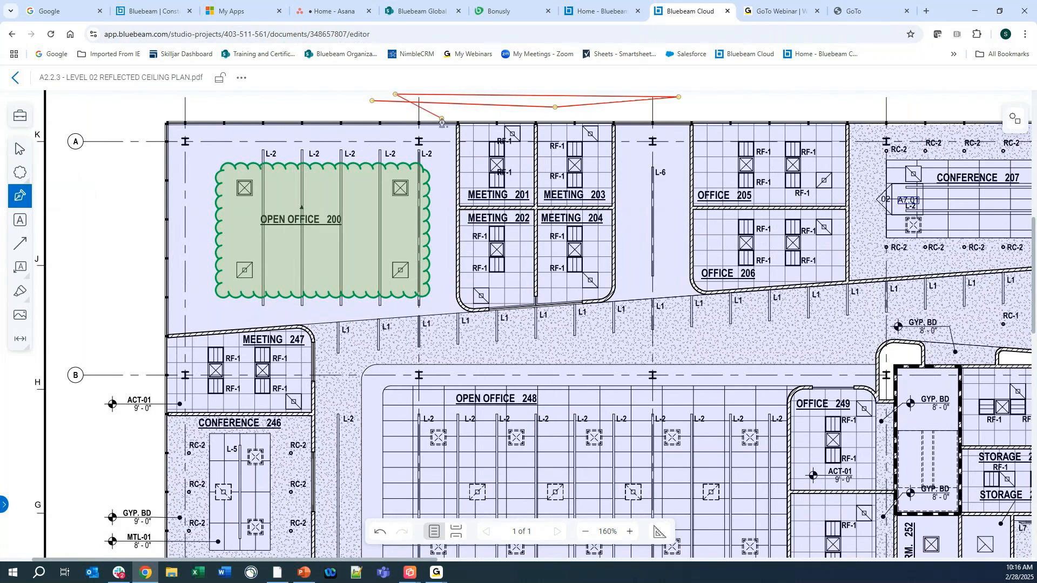
double_click(395, 95)
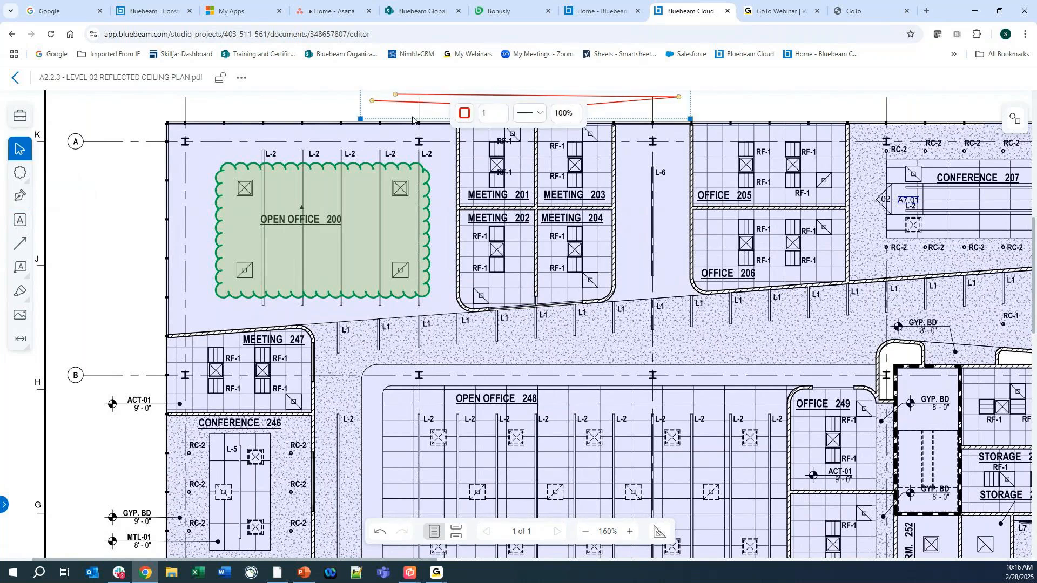
key("Delete")
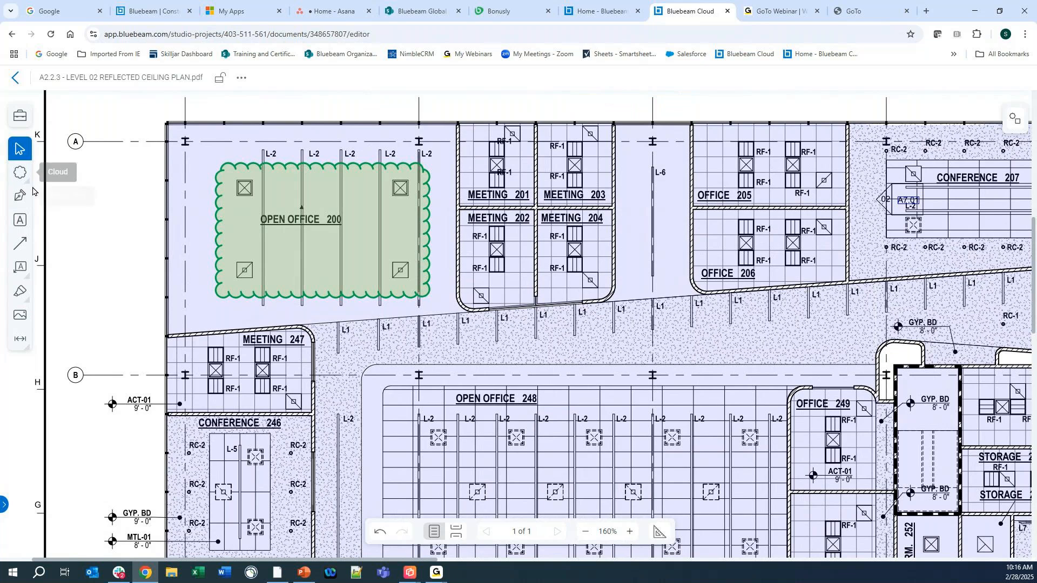
left_click(23, 270)
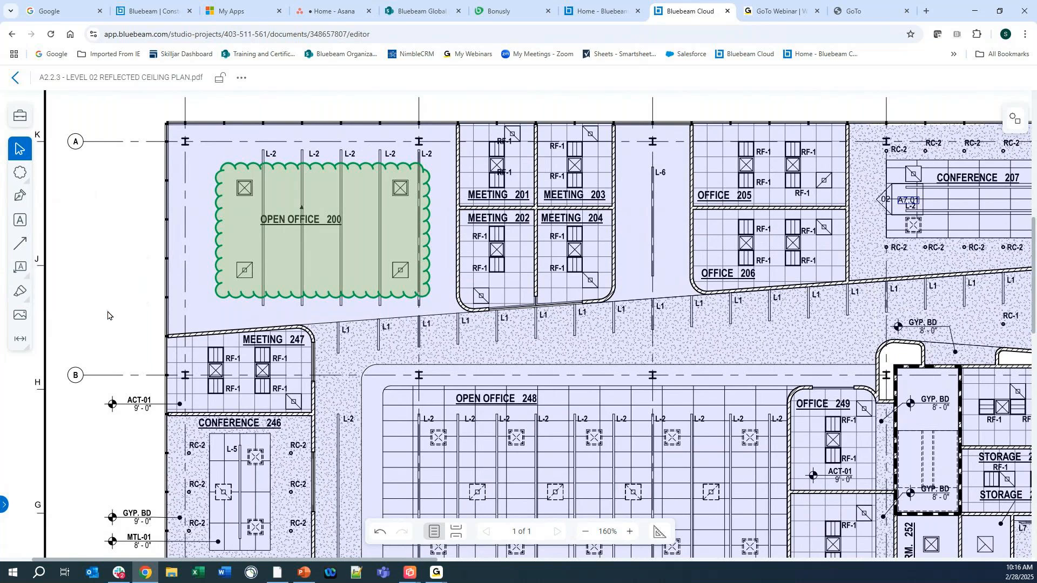
Step: Highlight the Meeting 202 and Meeting 204 room labels on the reflected ceiling plan and change the highlight colour to yellow
left_click(20, 292)
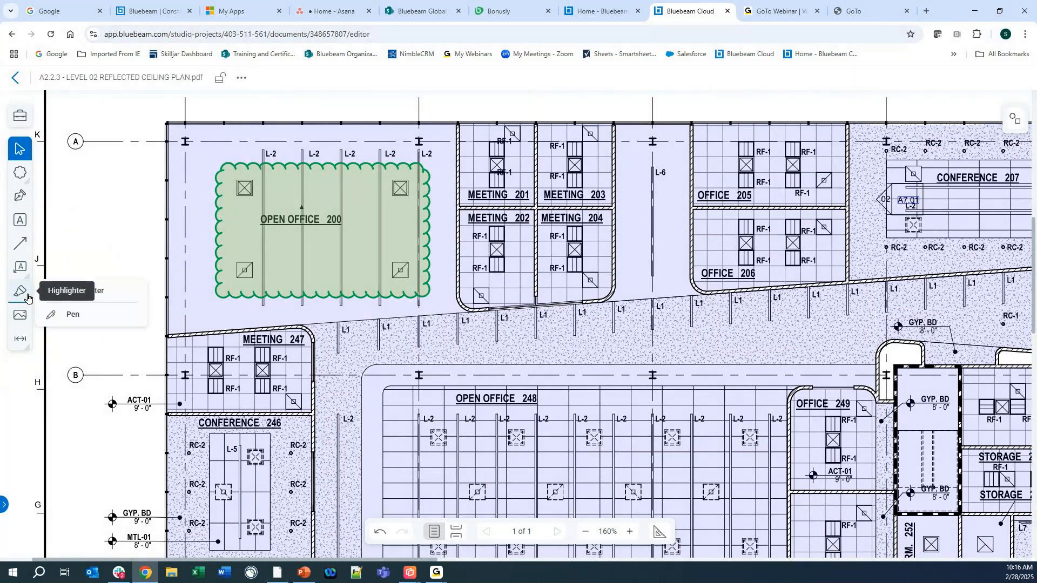
left_click(112, 310)
left_click_drag(463, 215, 610, 215)
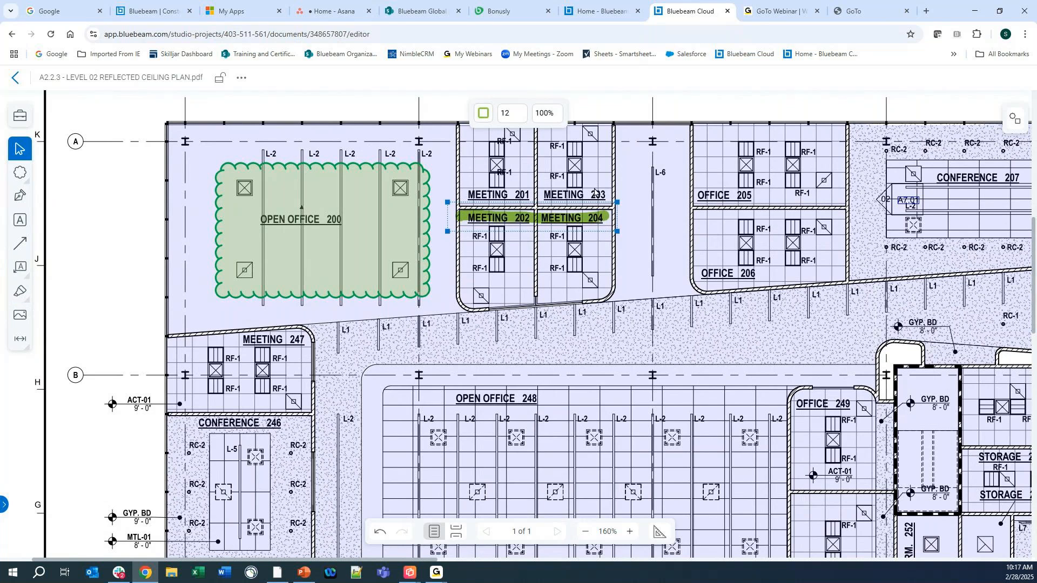
left_click(484, 113)
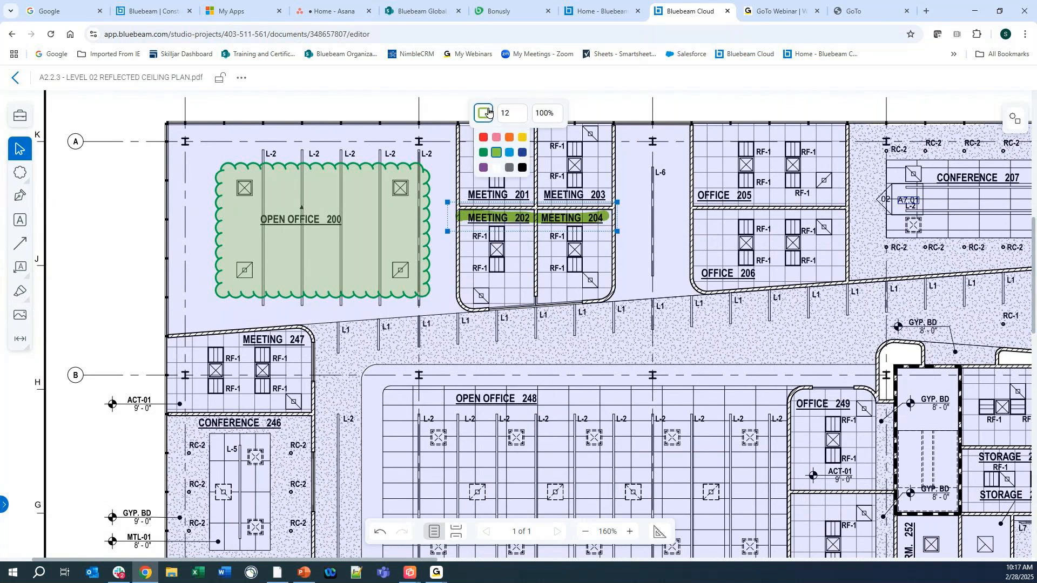
left_click(522, 137)
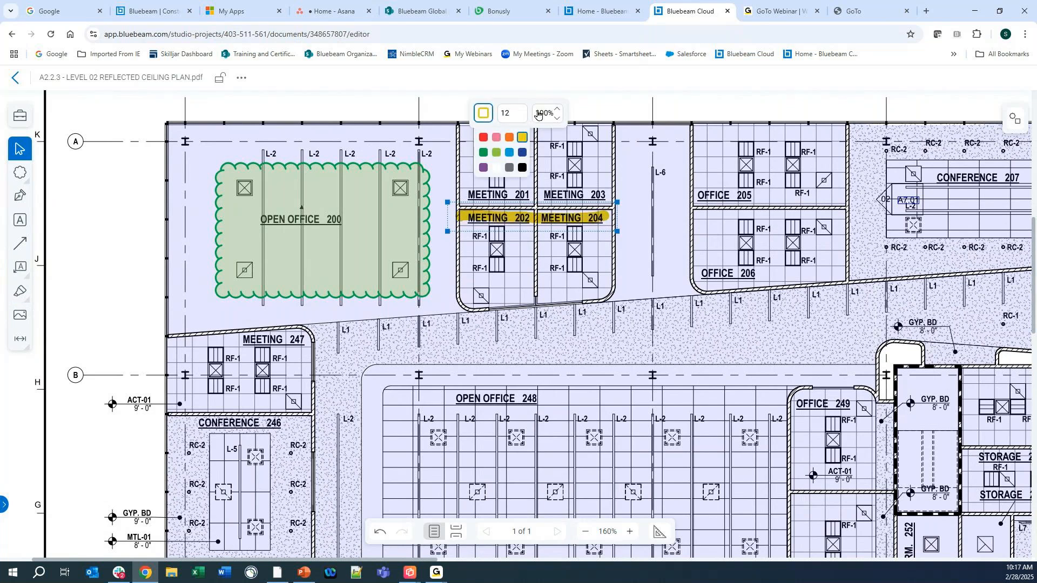
left_click(545, 114)
left_click(514, 292)
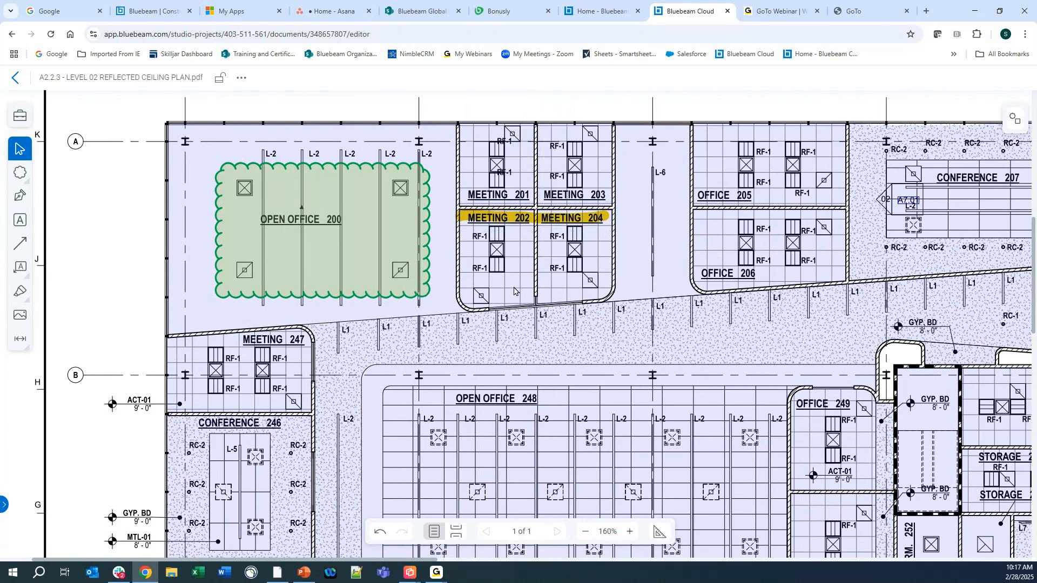
Step: Add a length measurement between grid lines 02 and 03 above the plan's upper wall
scroll(470, 278, "down", 1)
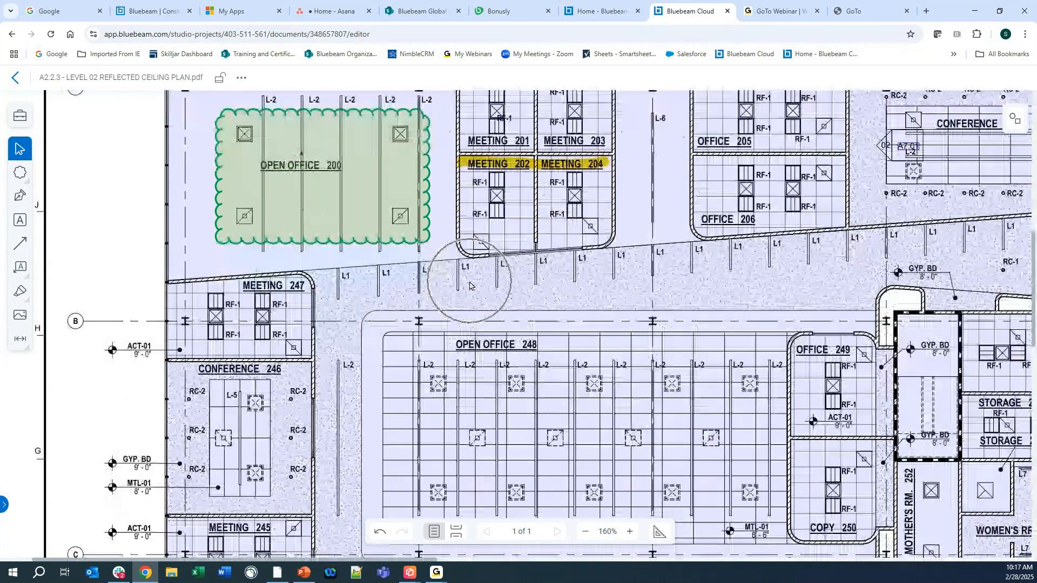
left_click(20, 316)
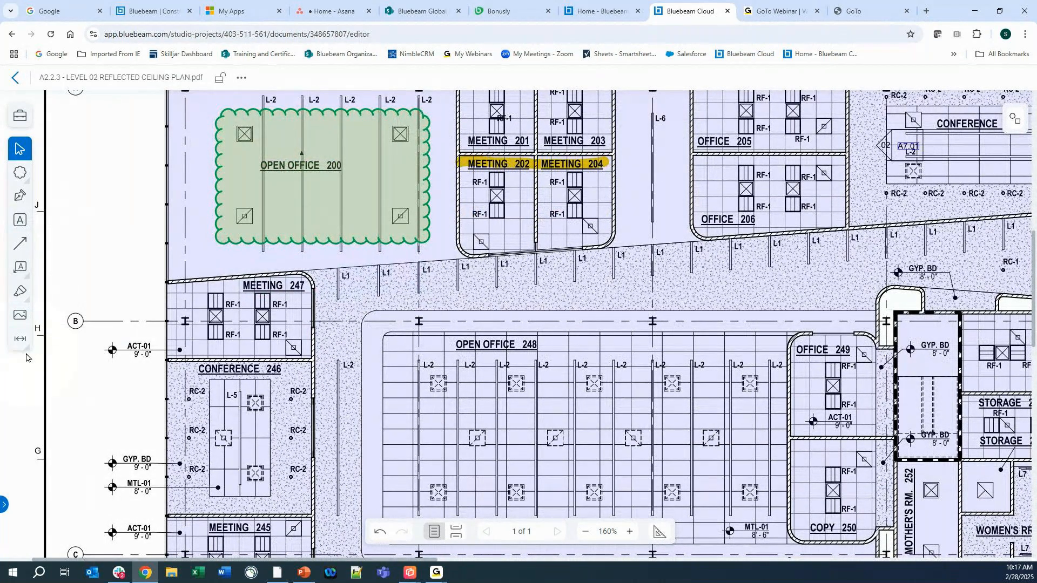
left_click(19, 339)
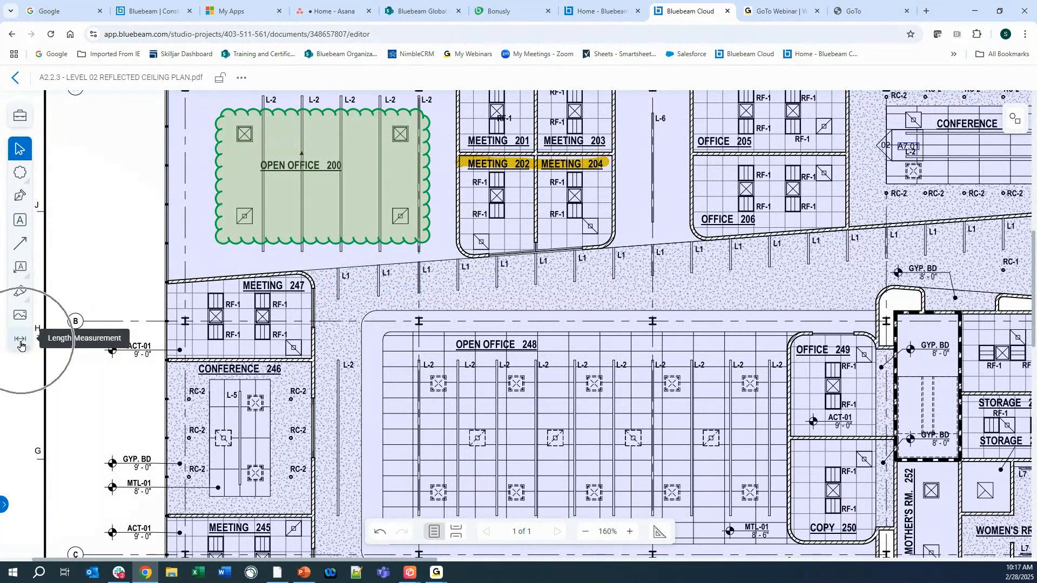
scroll(810, 335, "up", 3)
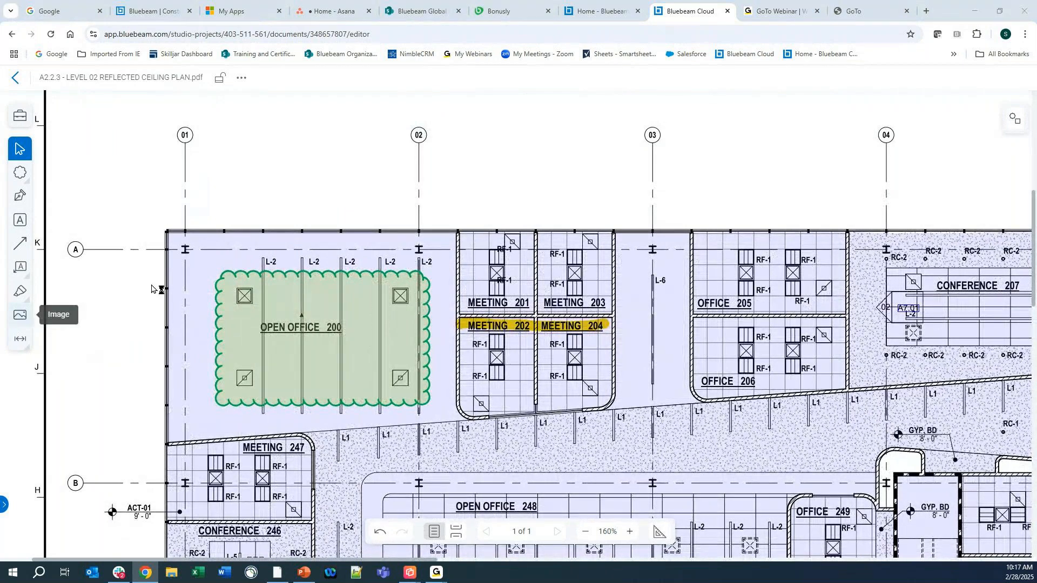
left_click(517, 295)
left_click(20, 339)
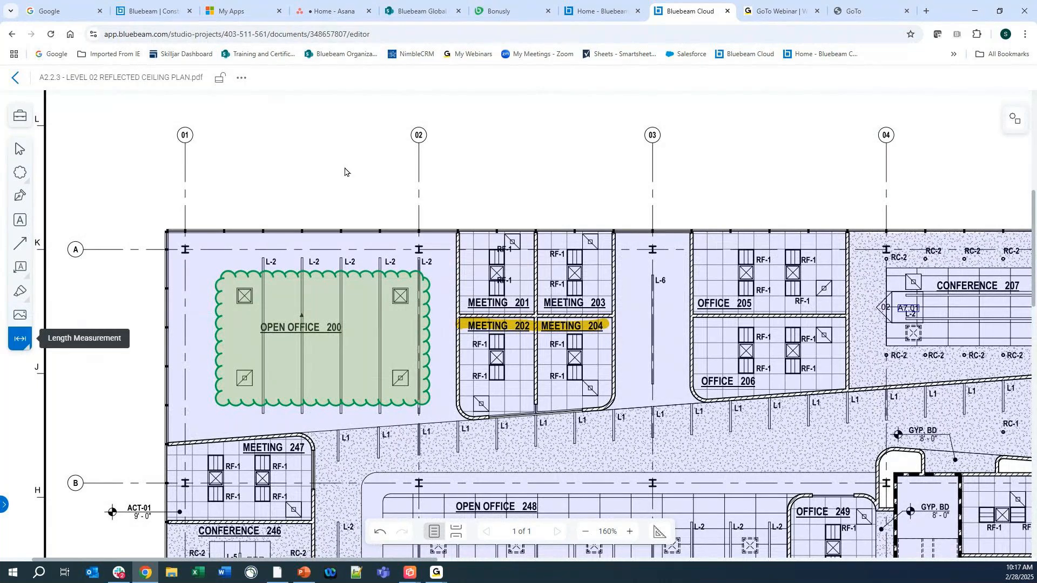
left_click(418, 171)
left_click(652, 170)
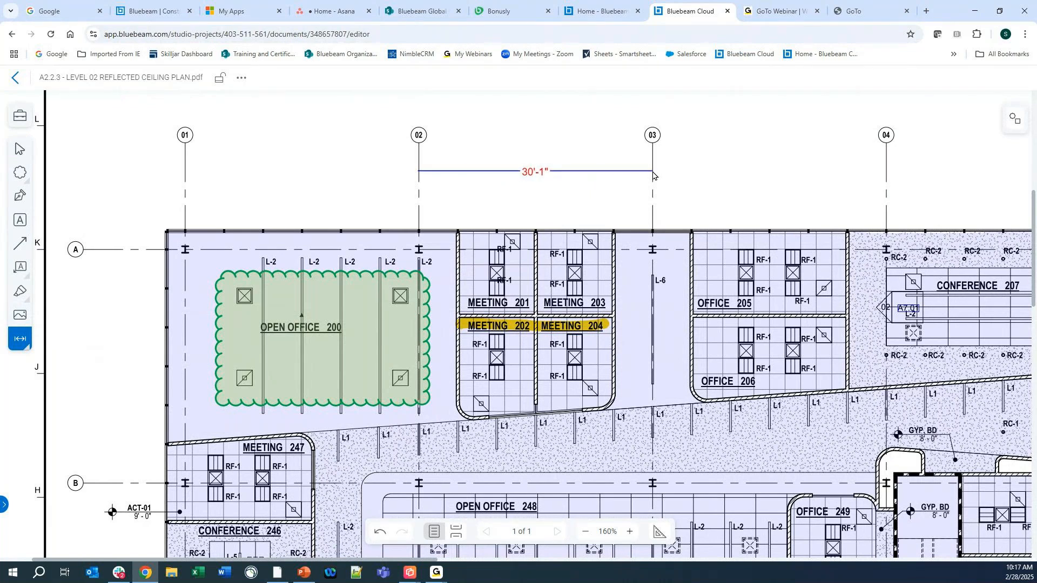
left_click(652, 172)
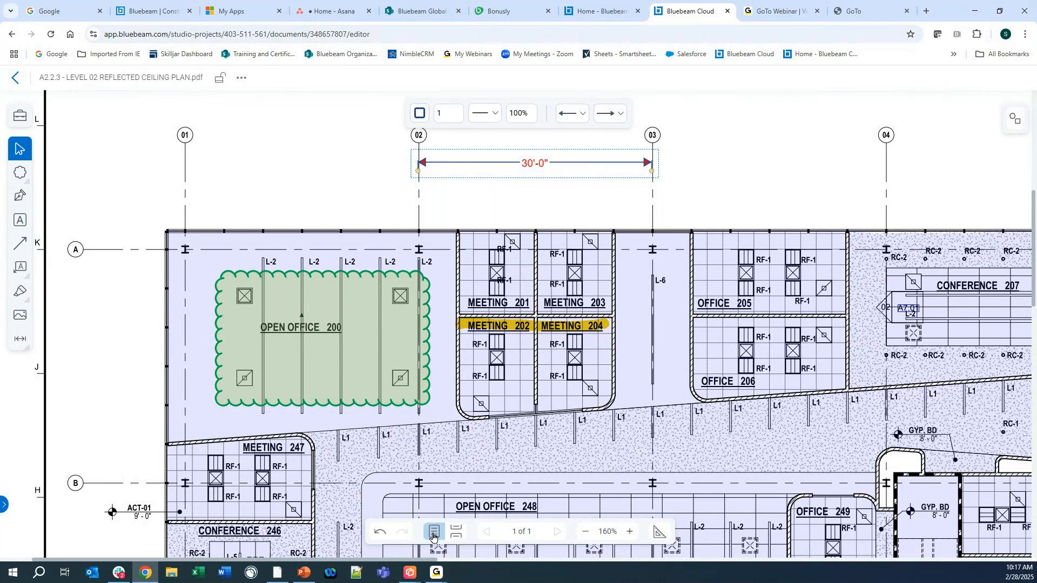
Step: Choose a precision for the current page's scale and apply it, keeping the scale at 1 in = 8 ft
left_click(660, 533)
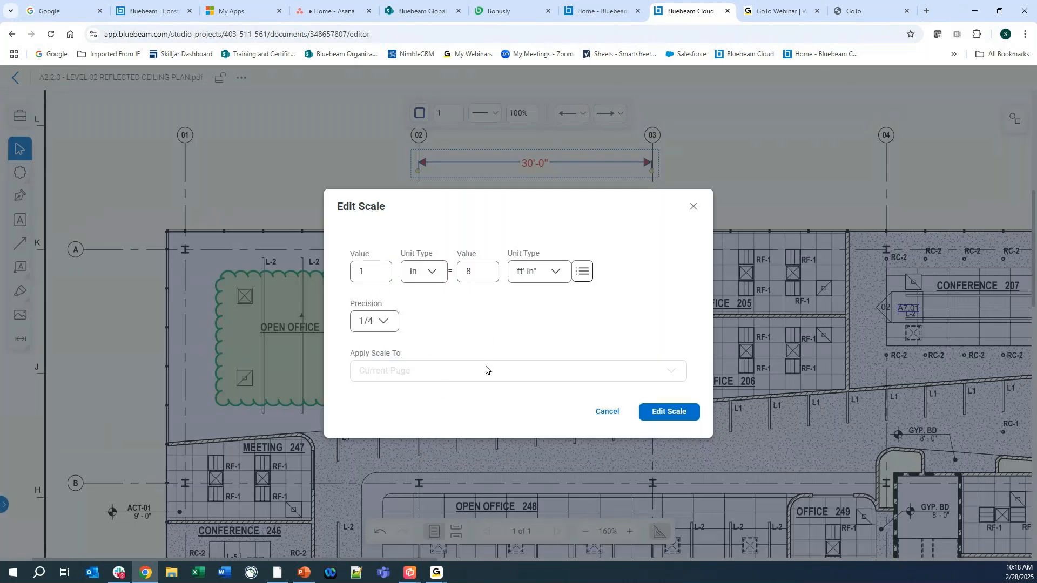
left_click(388, 322)
left_click(372, 347)
left_click(672, 412)
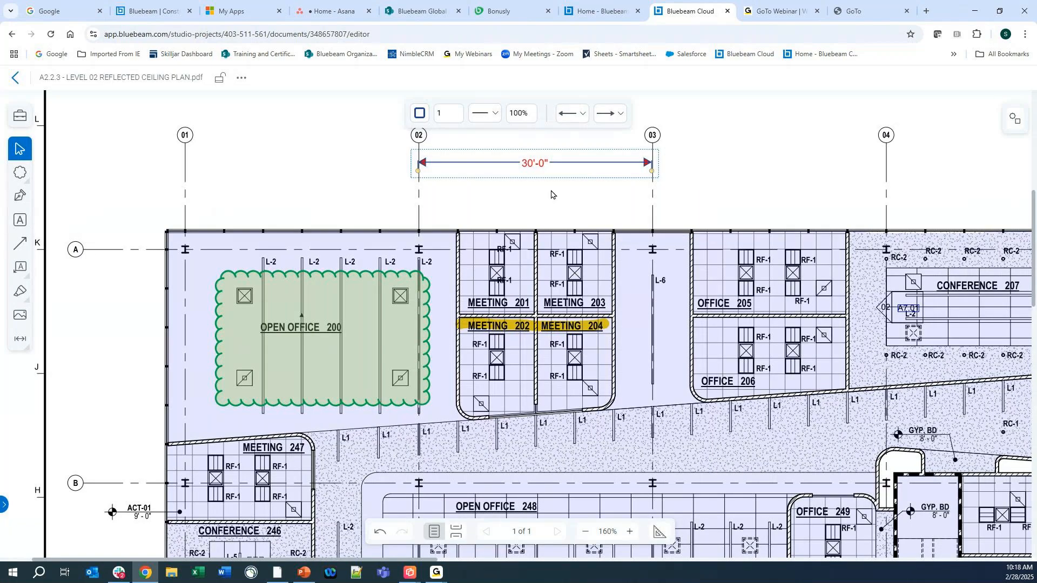
Step: Draw a rectangular area measurement covering six by seven ceiling tiles just below the Open Office 248 label
left_click(18, 341)
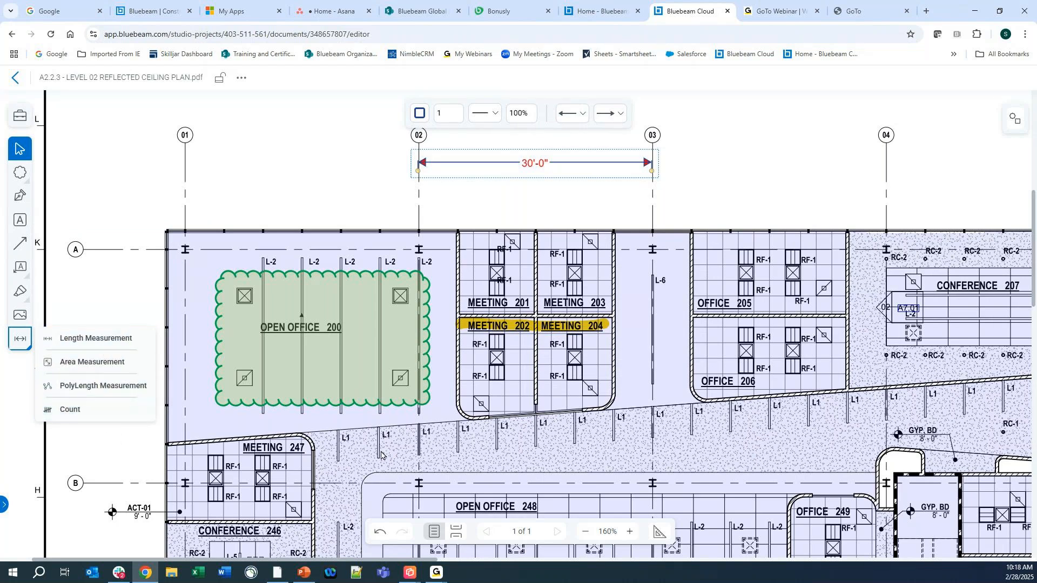
left_click(399, 457)
left_click_drag(410, 454, 286, 228)
mouse_move(515, 340)
left_mouse_down()
mouse_move(435, 302)
mouse_move(404, 272)
left_mouse_up()
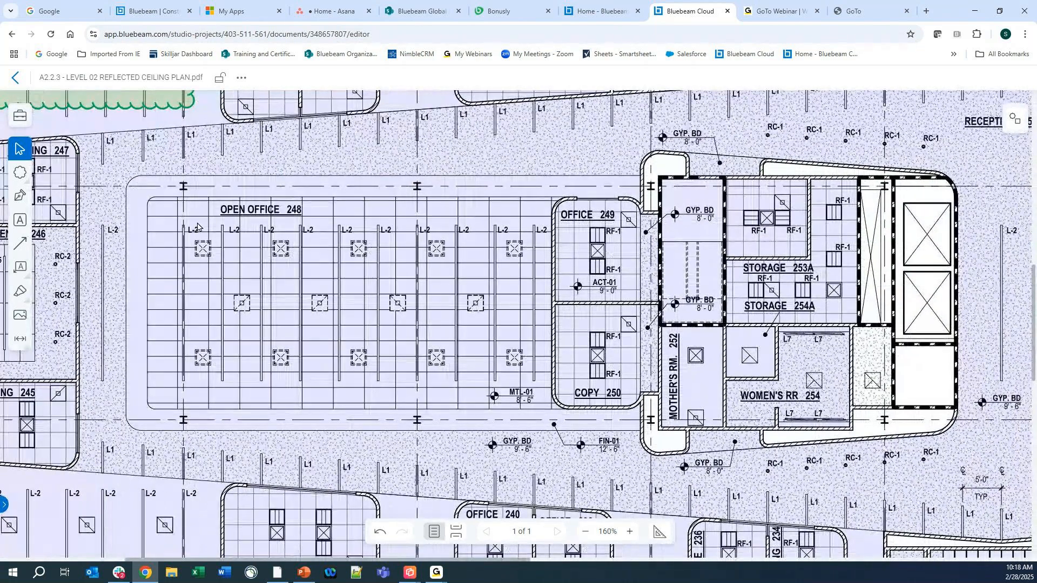
left_click(21, 340)
left_click(65, 361)
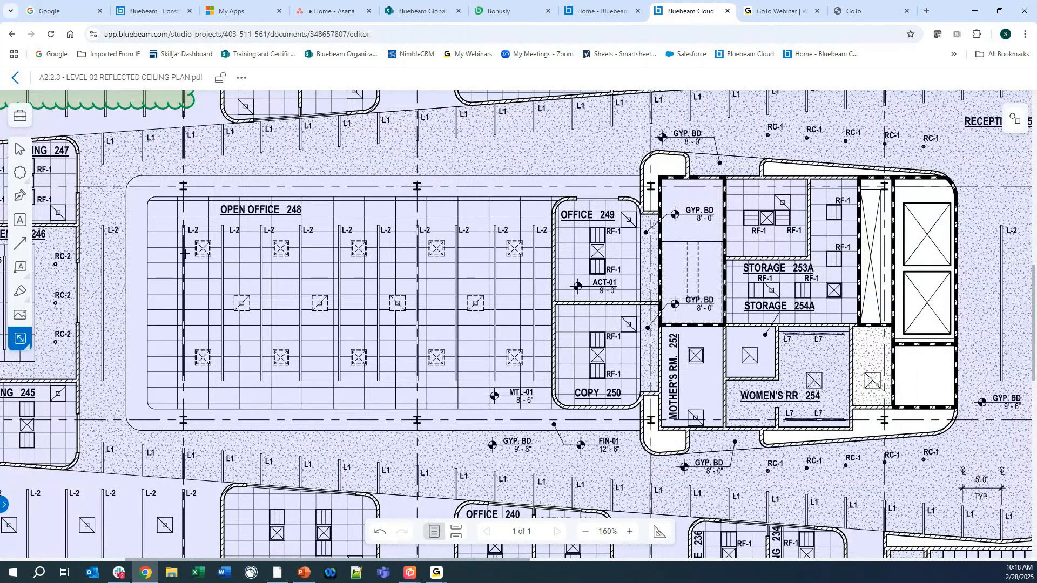
scroll(176, 233, "up", 4)
scroll(177, 233, "down", 4)
scroll(177, 232, "up", 2)
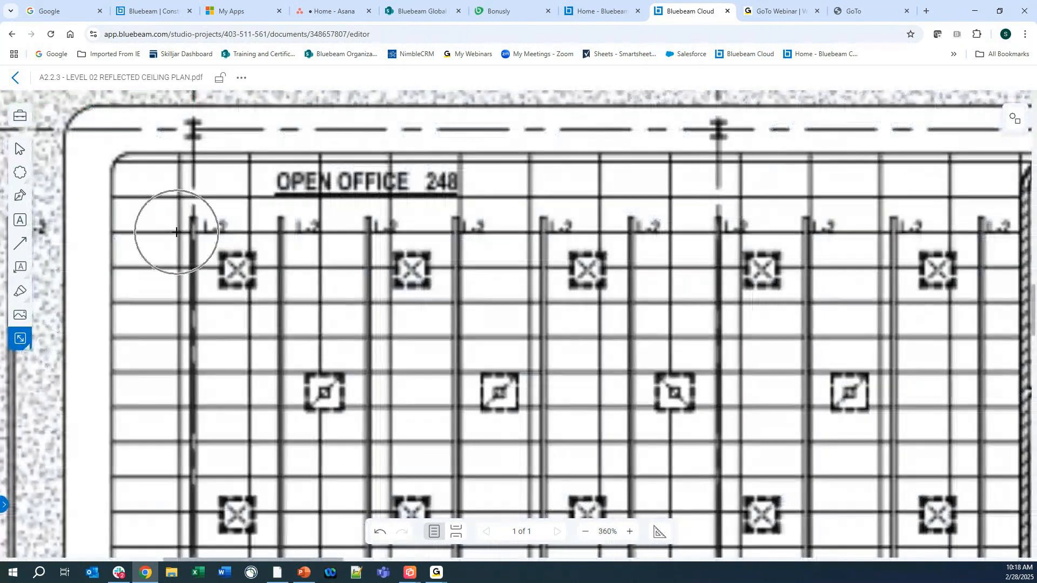
left_click_drag(179, 233, 601, 478)
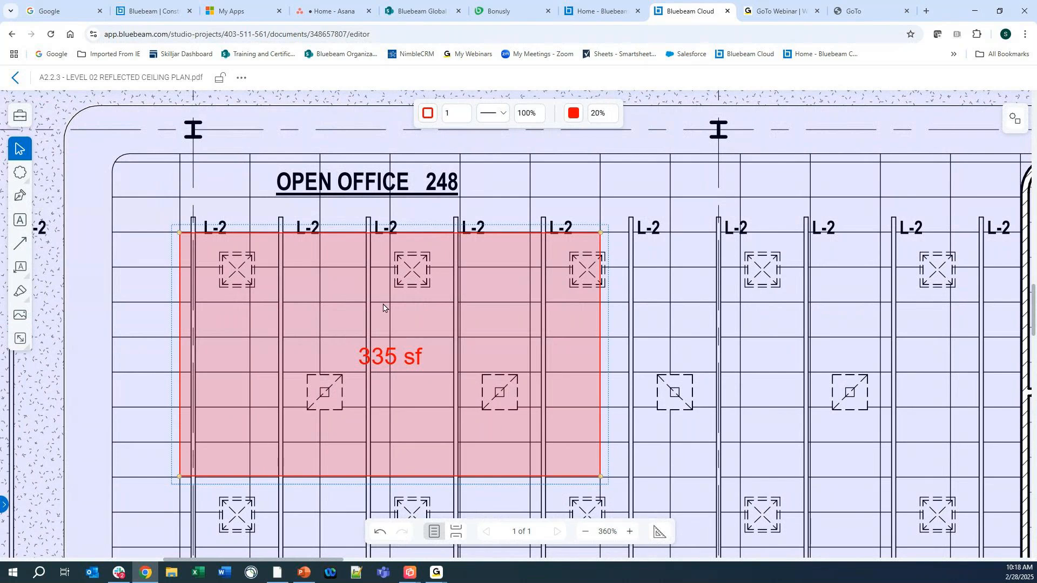
Step: Examine the Tool Chest's tool sets and its options for creating or uploading a tool set, and close it
scroll(575, 190, "down", 1)
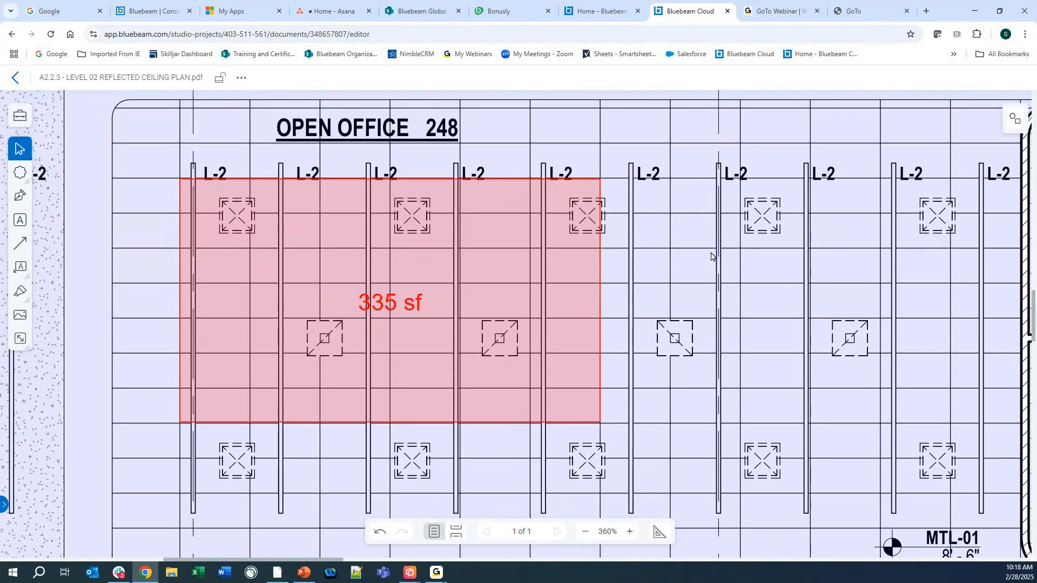
scroll(711, 254, "down", 5)
scroll(711, 254, "down", 3)
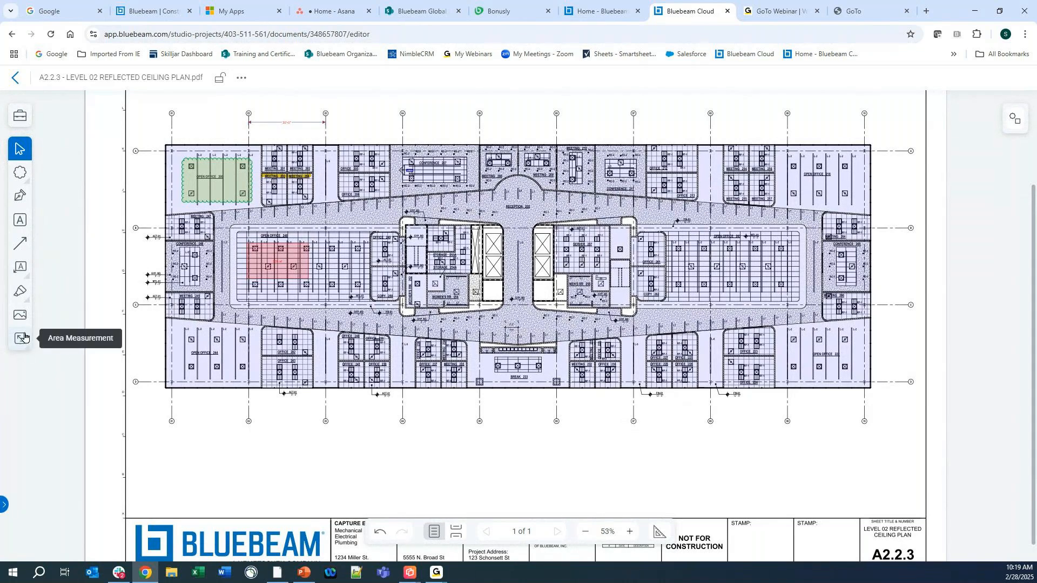
left_click(21, 119)
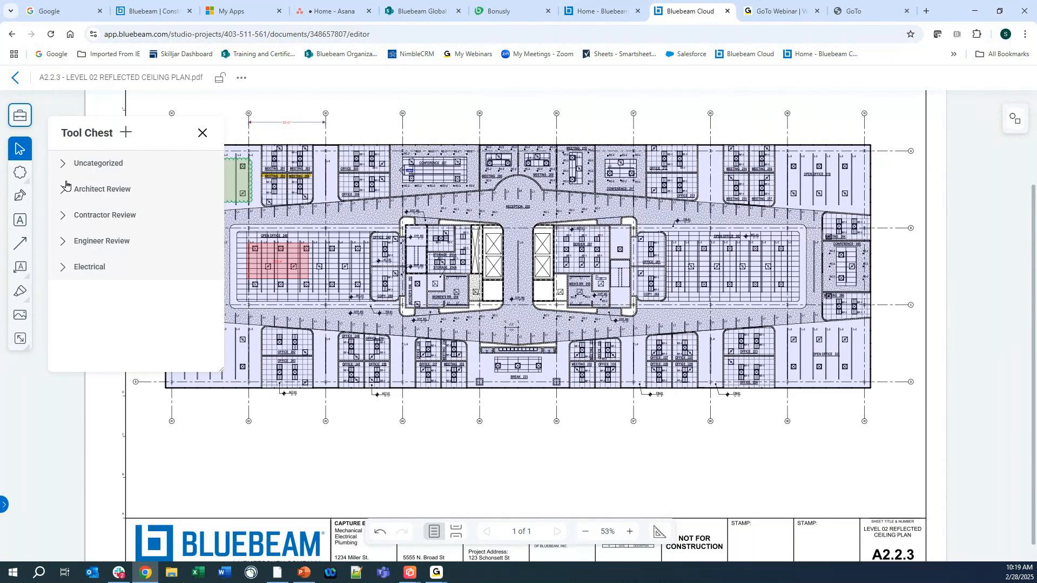
left_click(126, 137)
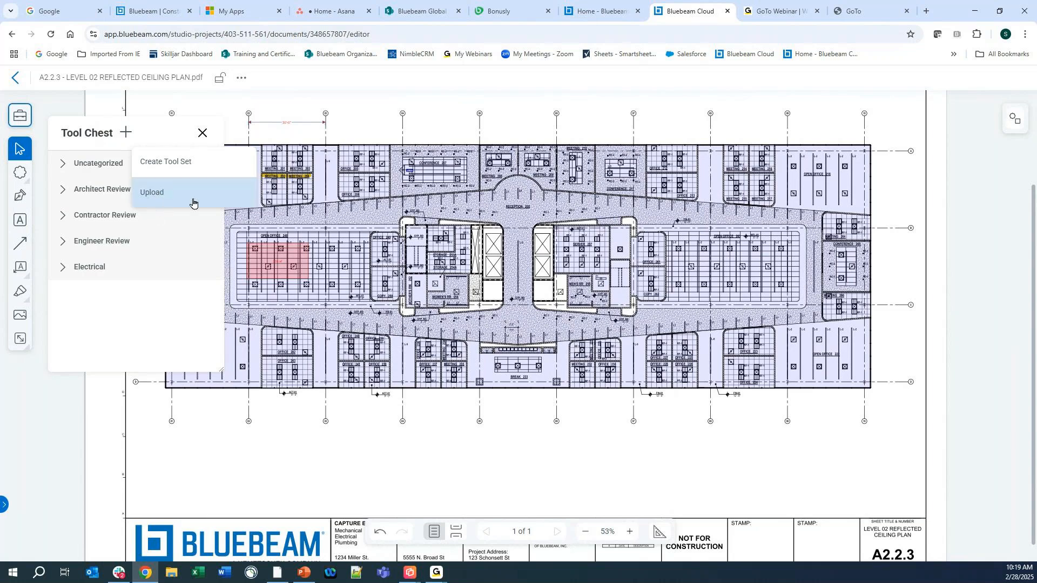
left_click(336, 212)
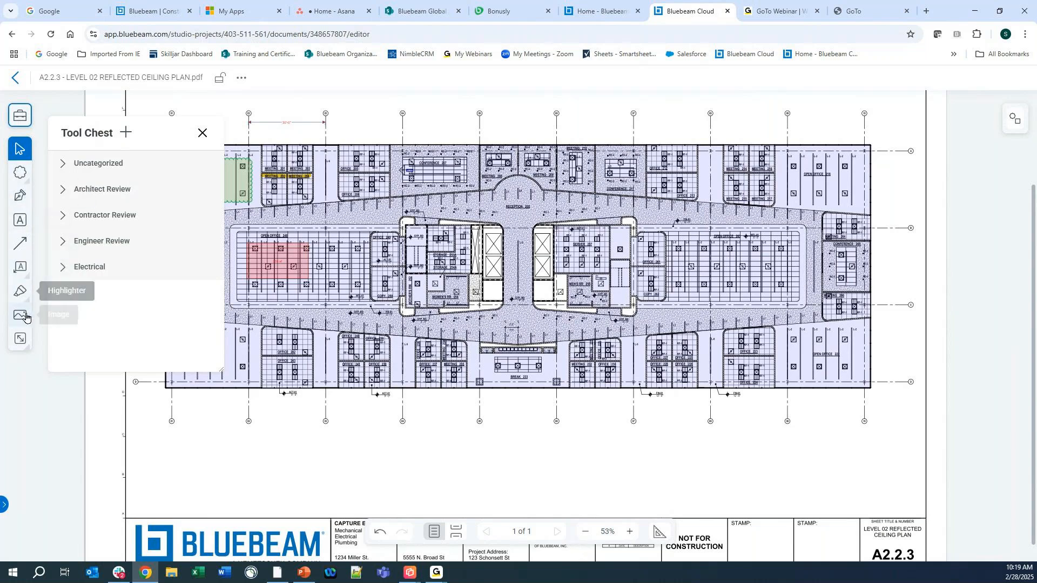
left_click(202, 134)
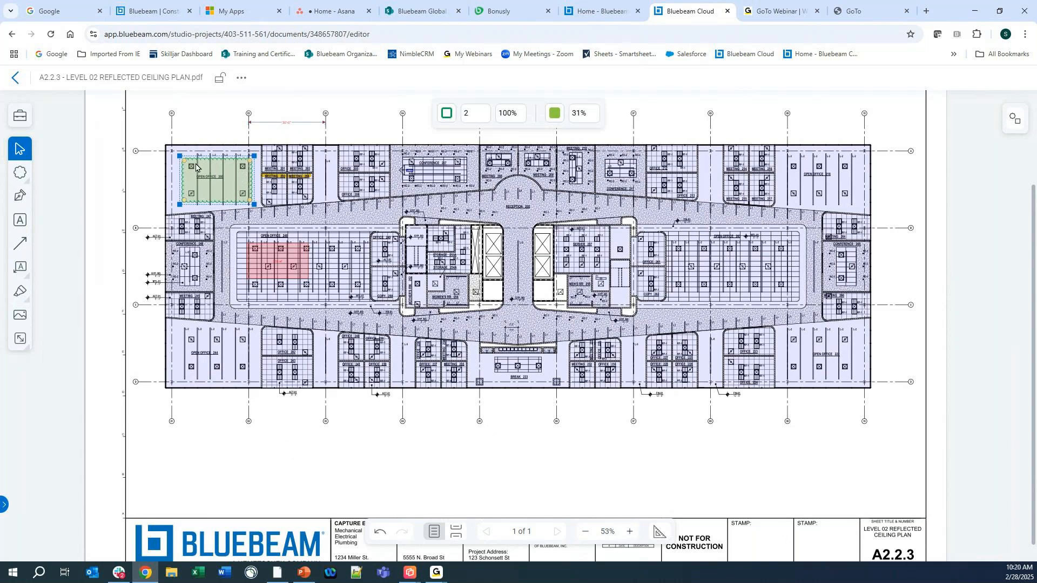
Step: Examine the drawing's markups list, including the Open Office 200 cloud's details and status options, and close the list
scroll(281, 161, "up", 5)
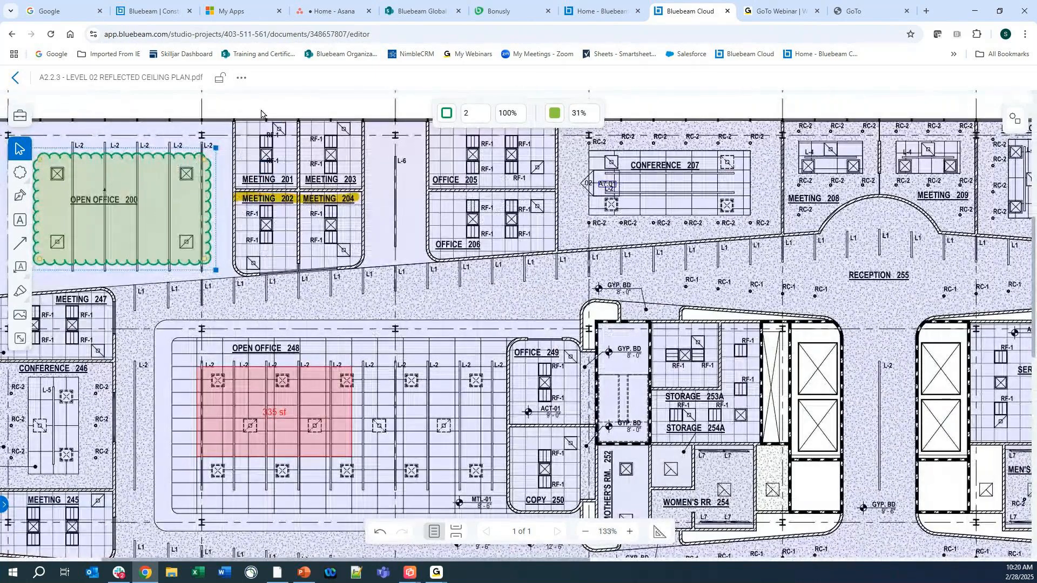
left_click_drag(261, 115, 399, 143)
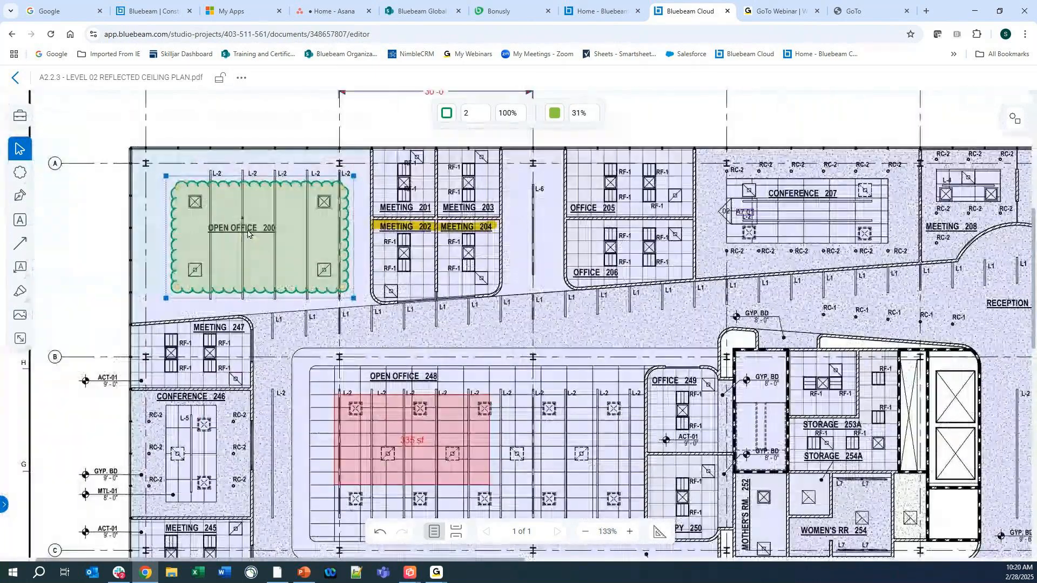
left_click(1015, 128)
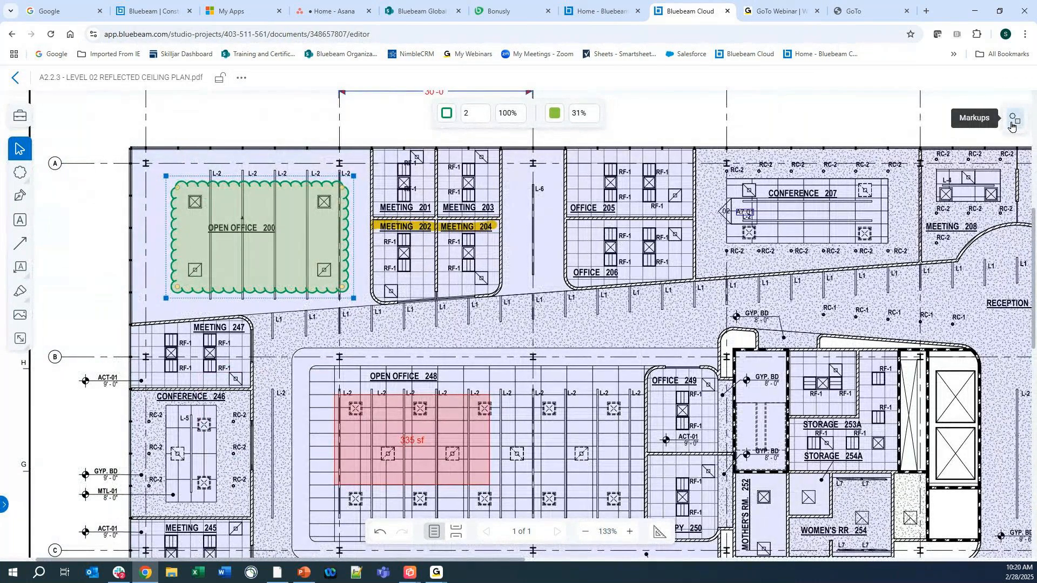
left_click(1016, 123)
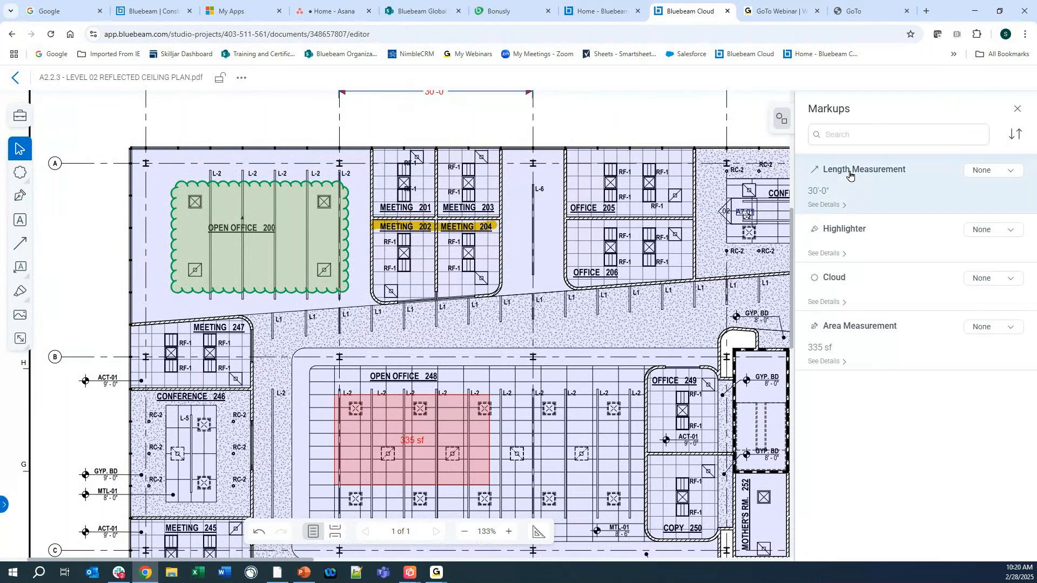
left_click(276, 242)
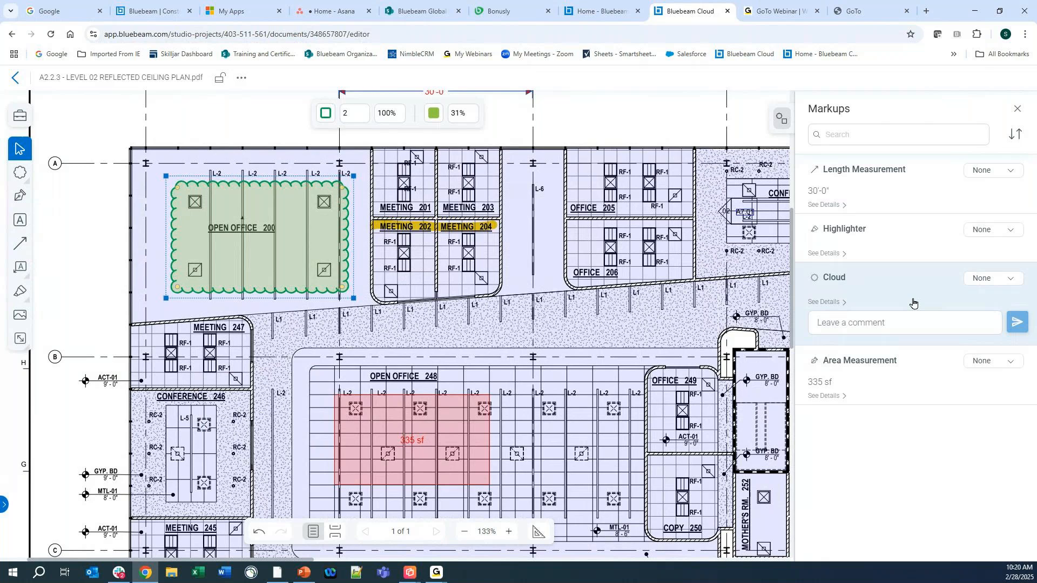
left_click(844, 303)
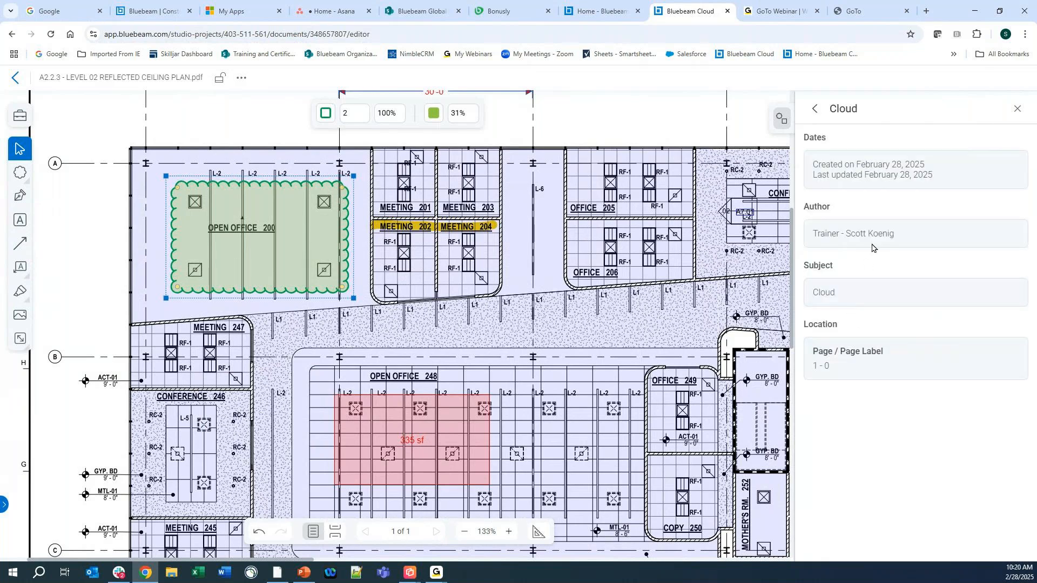
left_click(815, 109)
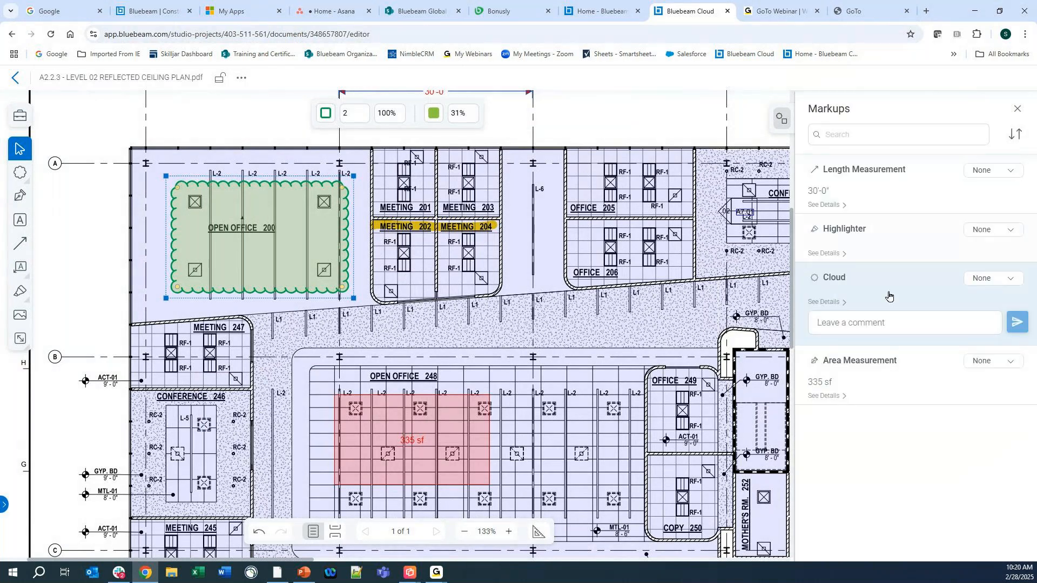
left_click(1008, 278)
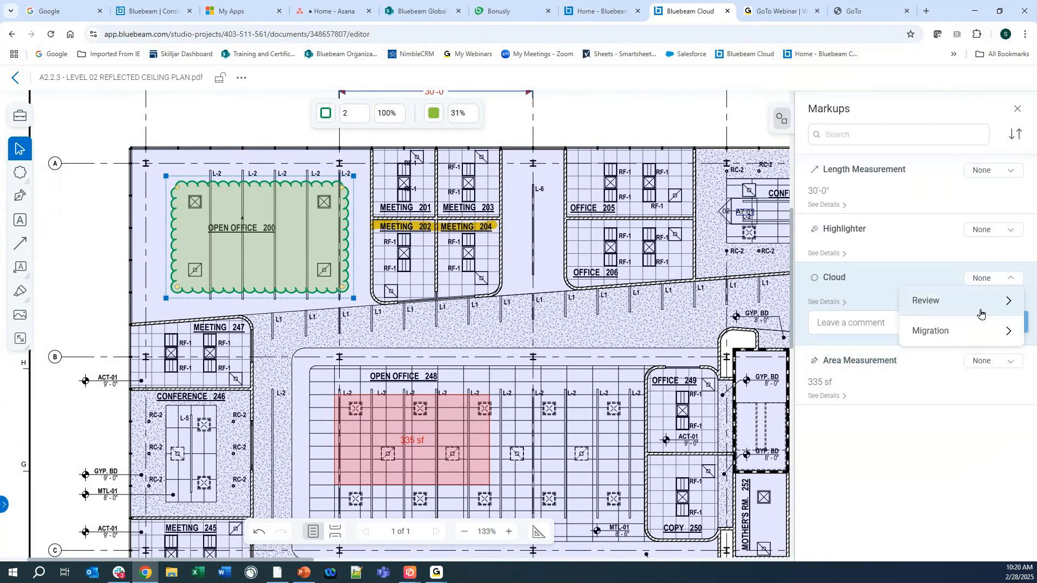
left_click(1016, 282)
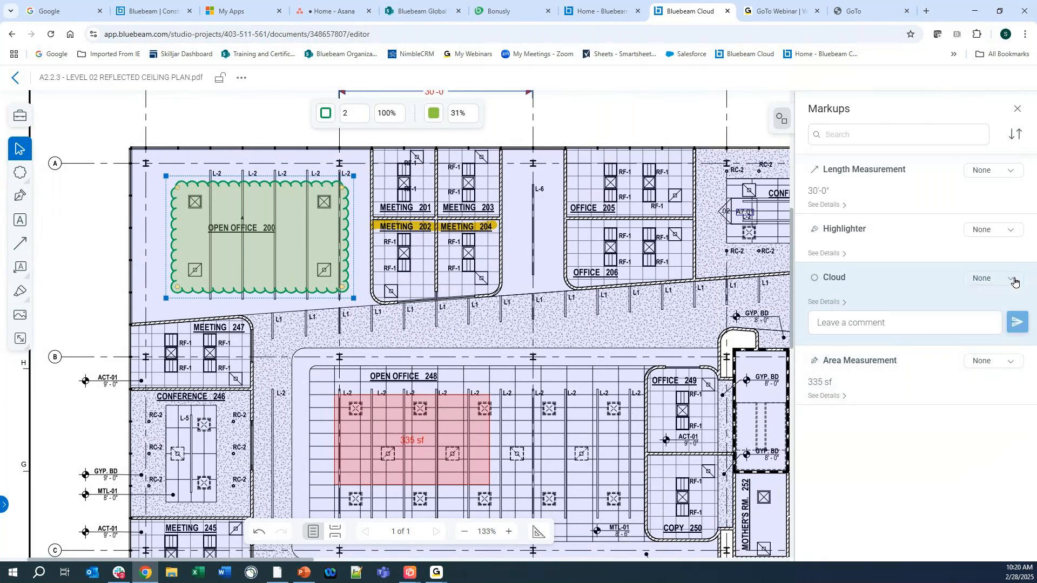
left_click(1017, 109)
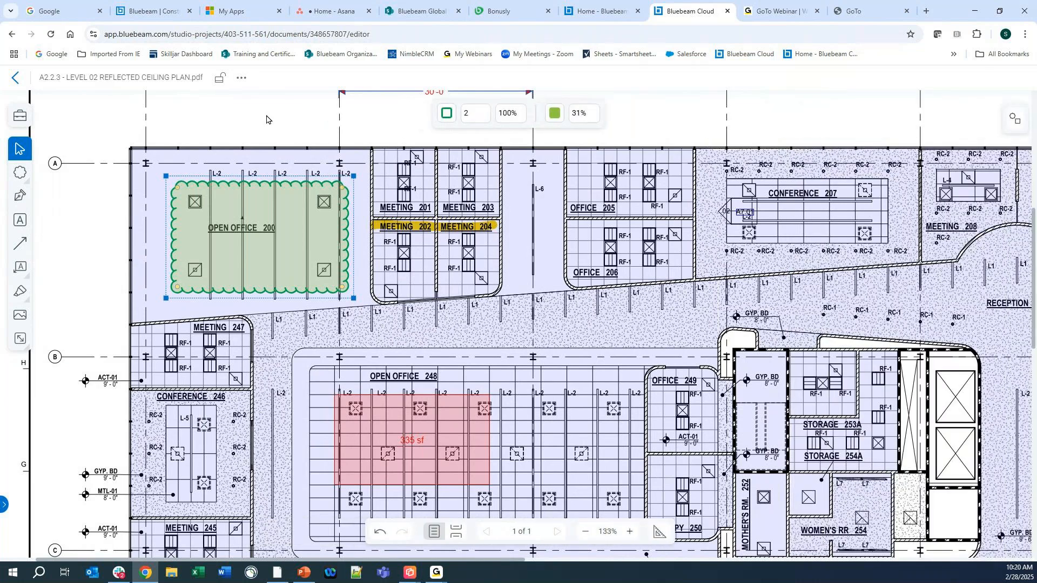
Step: Show and hide the drawing's page thumbnails, and check the drawing in with the comment "Added markups for class!"
left_click(5, 506)
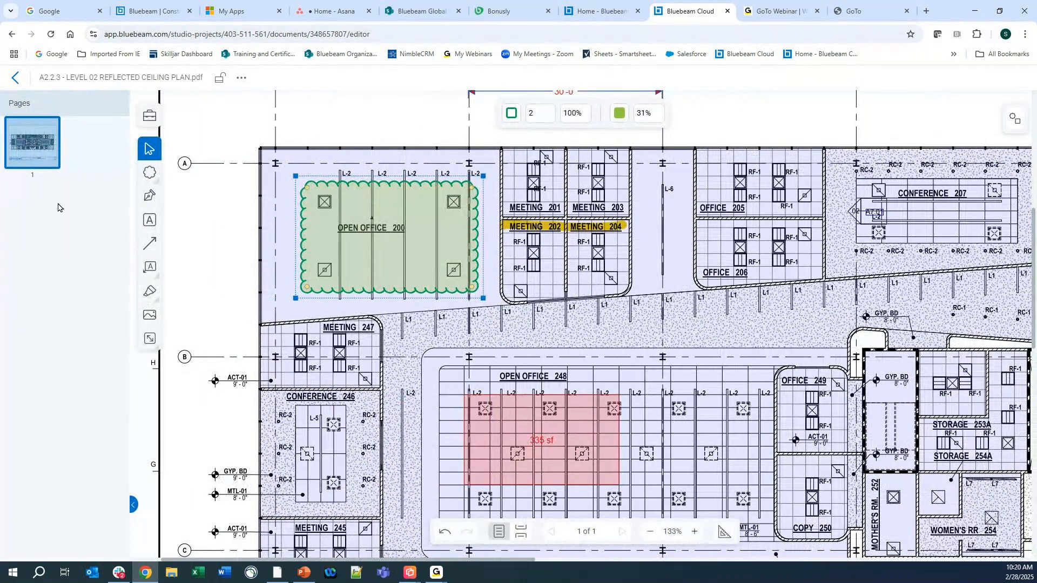
left_click(134, 506)
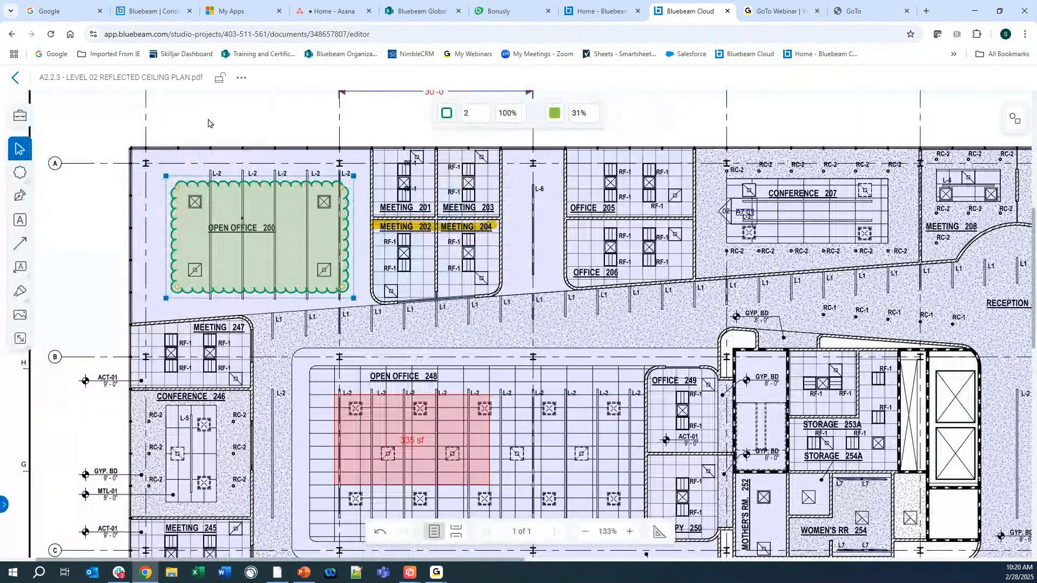
left_click(223, 79)
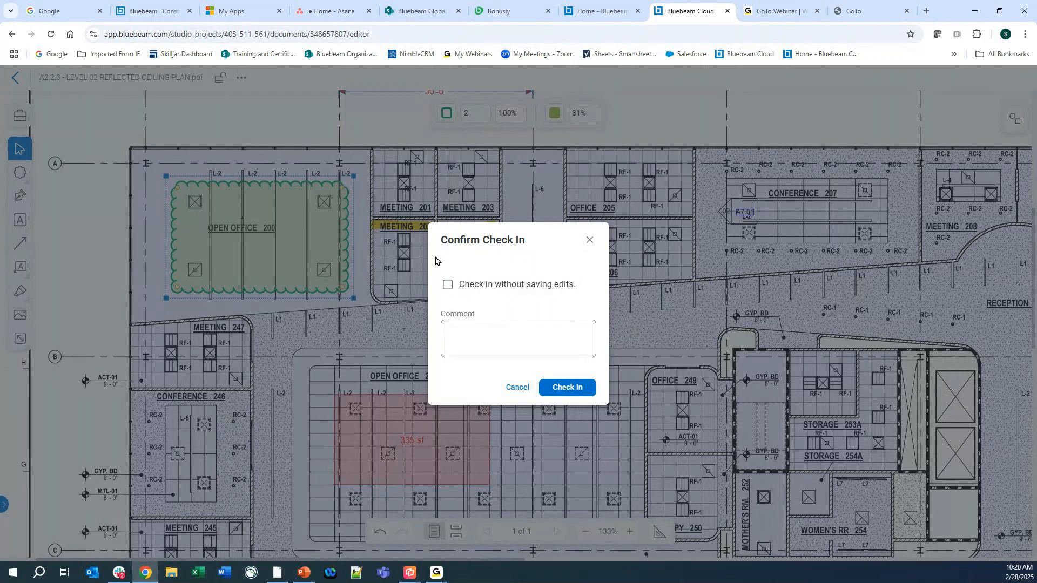
left_click(482, 325)
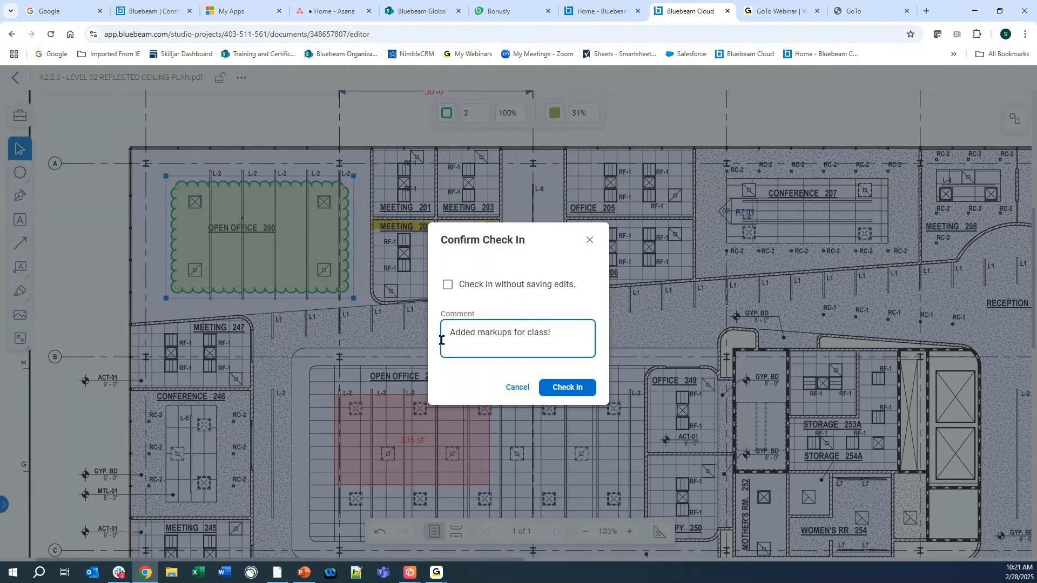
left_click(566, 389)
key("ctrl")
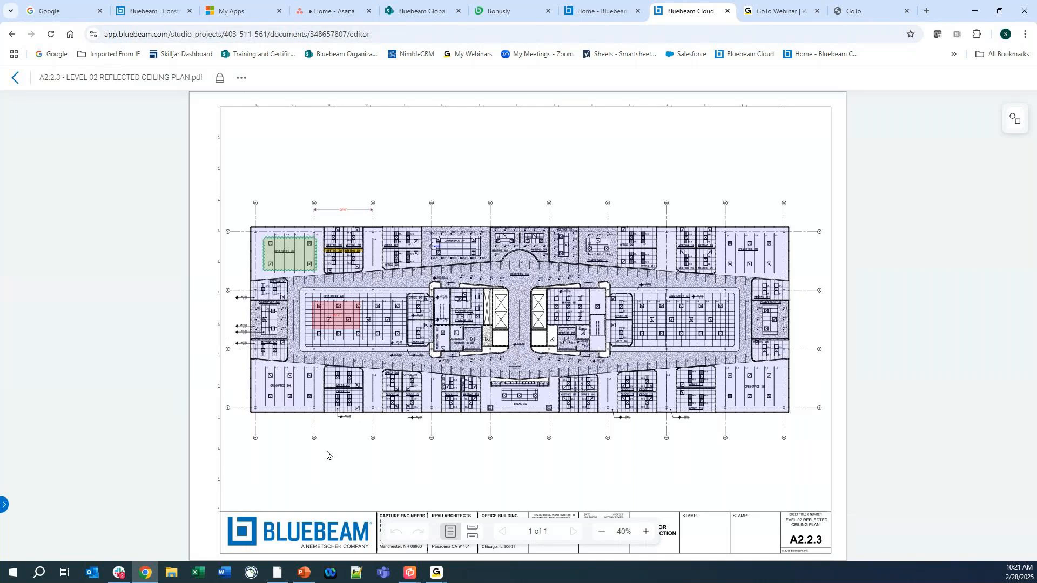
Step: Leave the project drawing and open the BB 101 Cloud Session from the Studio Sessions list
left_click(16, 79)
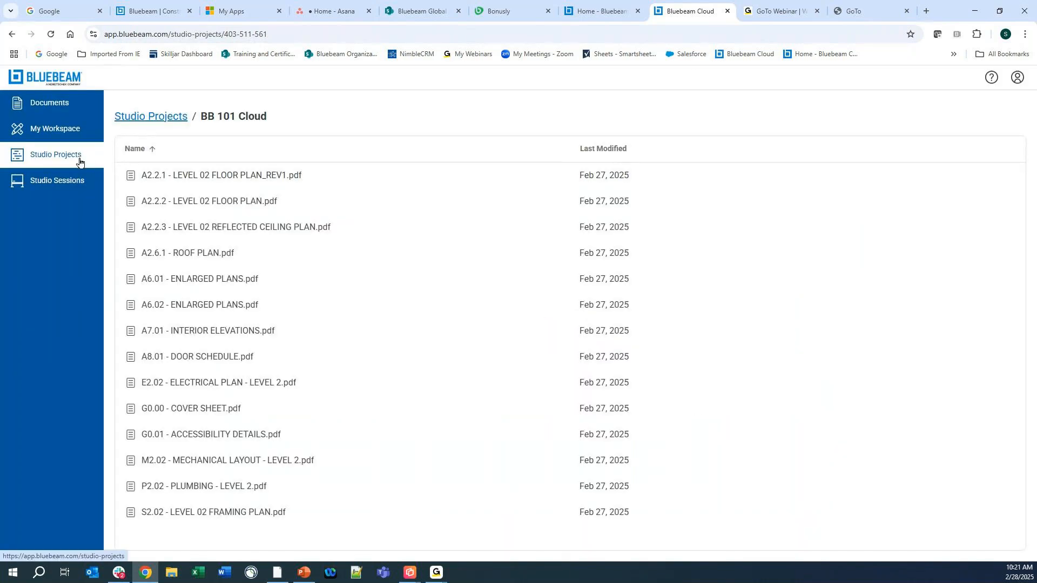
left_click(53, 183)
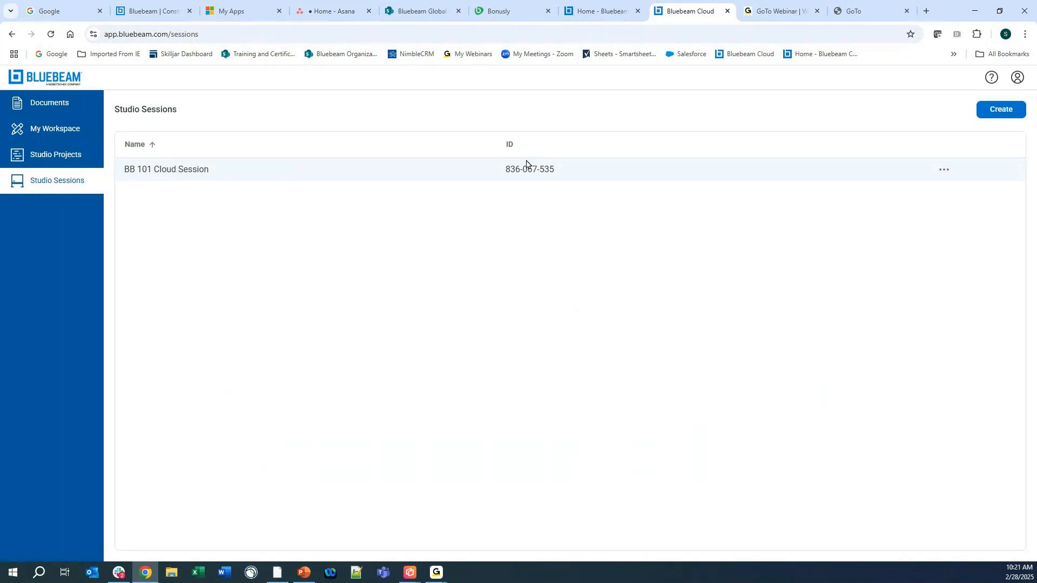
left_click(178, 169)
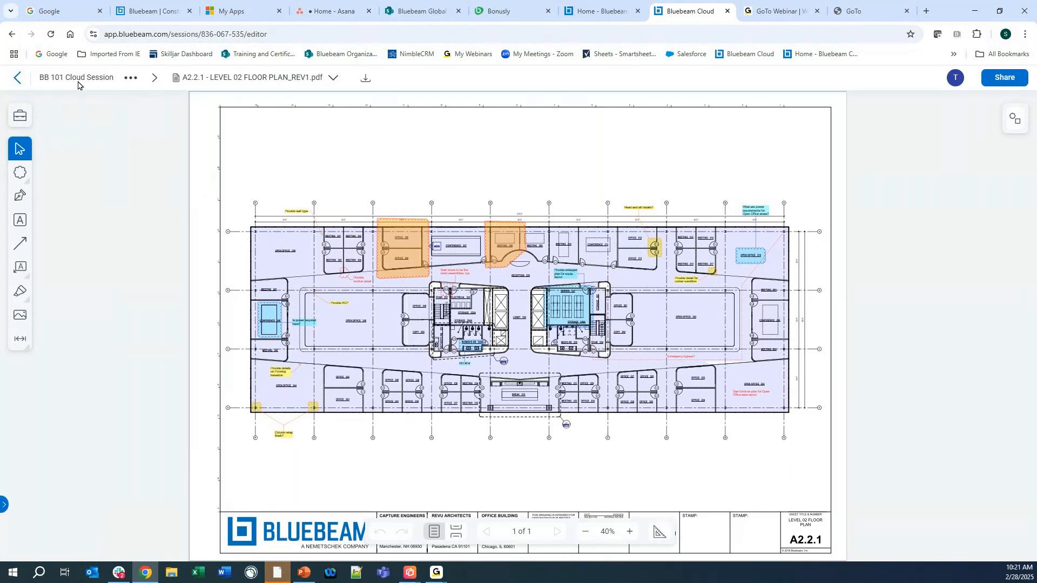
Step: Examine the session's rename, document management and delete options and its list of documents, keeping A2.2.1 - LEVEL 02 FLOOR PLAN_REV1.pdf open
left_click(131, 79)
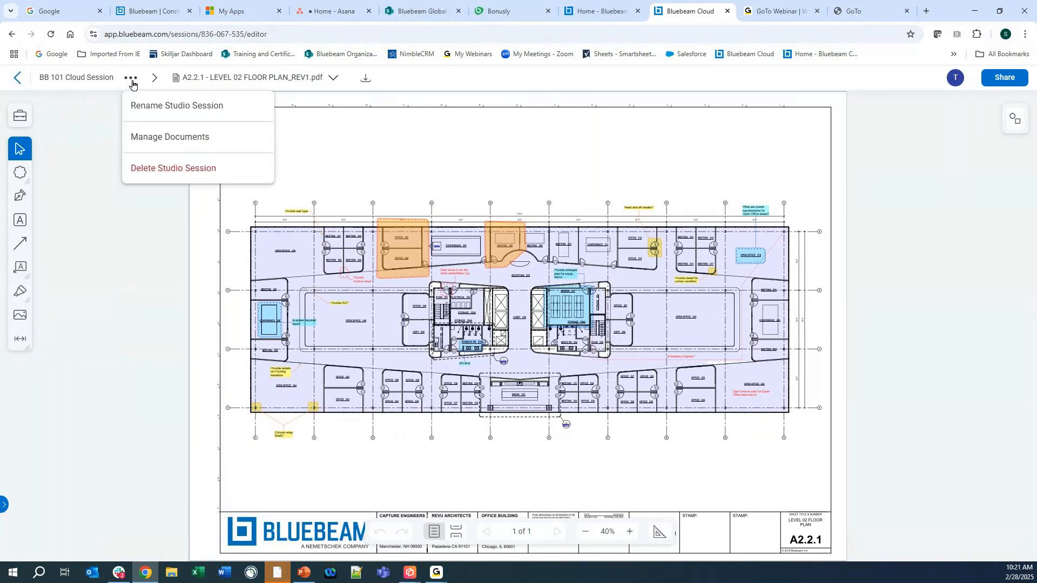
left_click(256, 110)
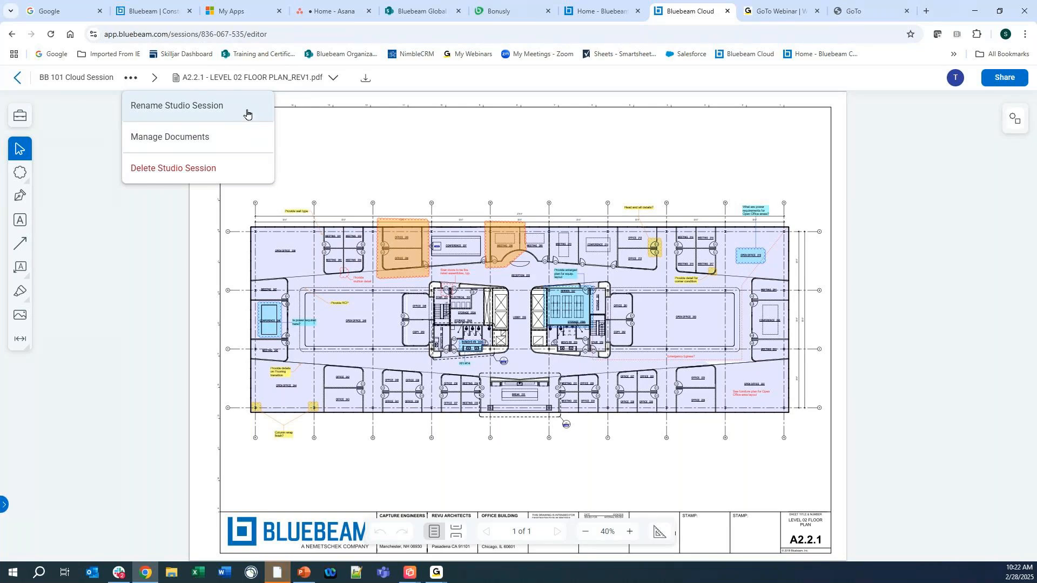
left_click(171, 172)
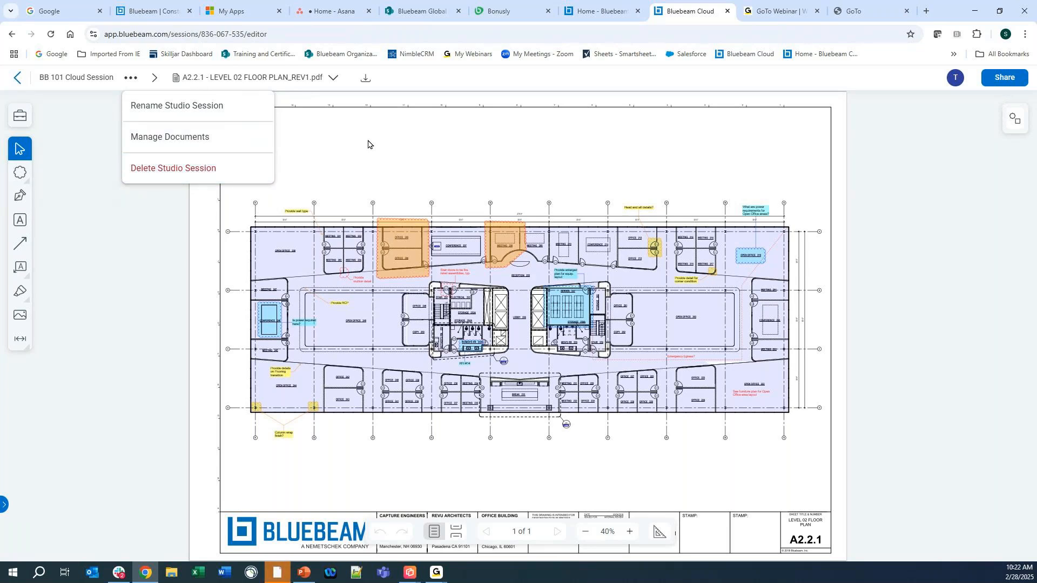
left_click(134, 79)
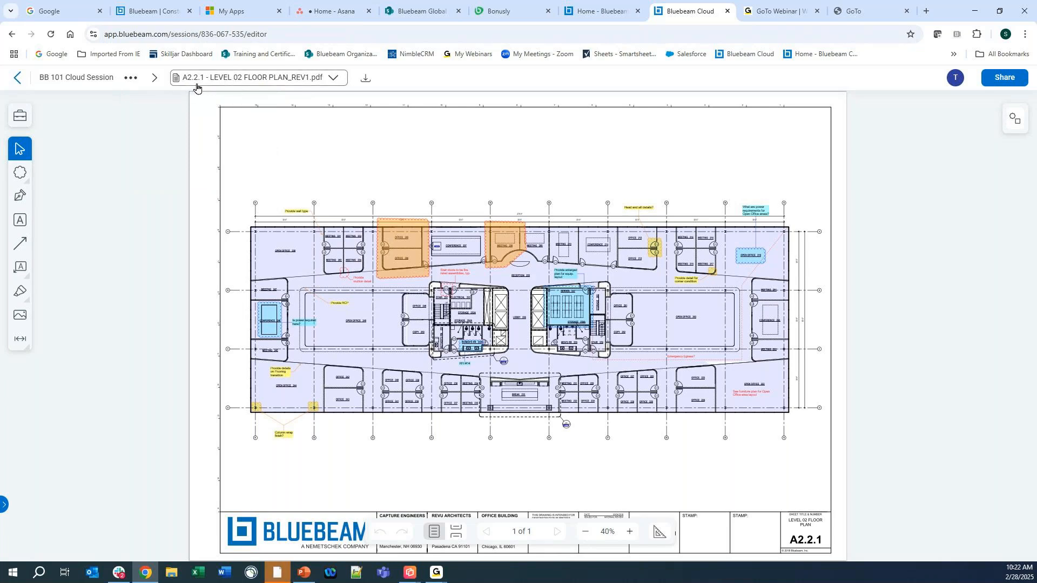
left_click(333, 78)
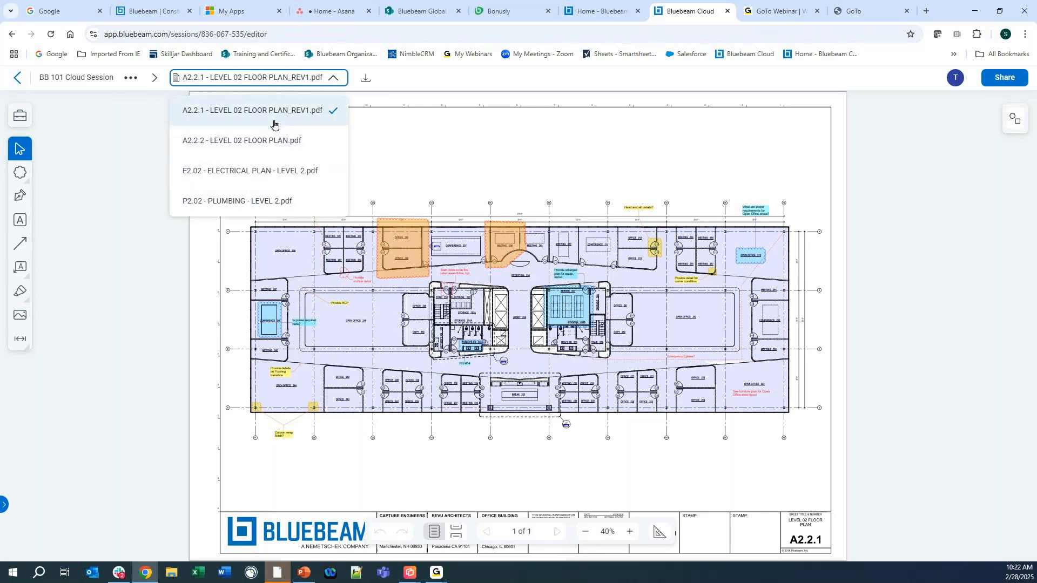
left_click(332, 77)
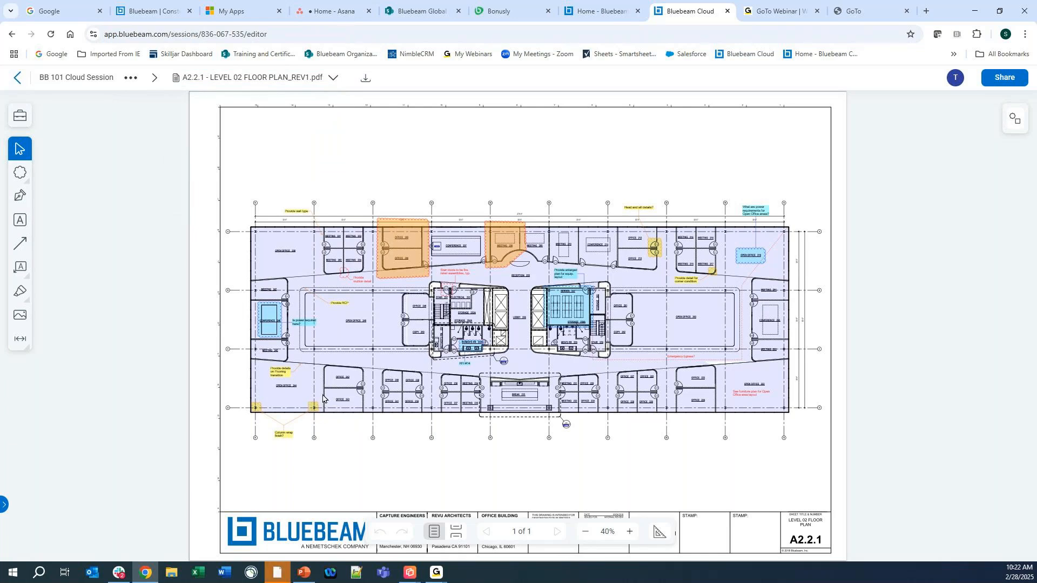
Step: Draw a green cloud around Offices 238 to 241 on the Level 02 floor plan, and view its line colour choices
scroll(330, 397, "up", 1)
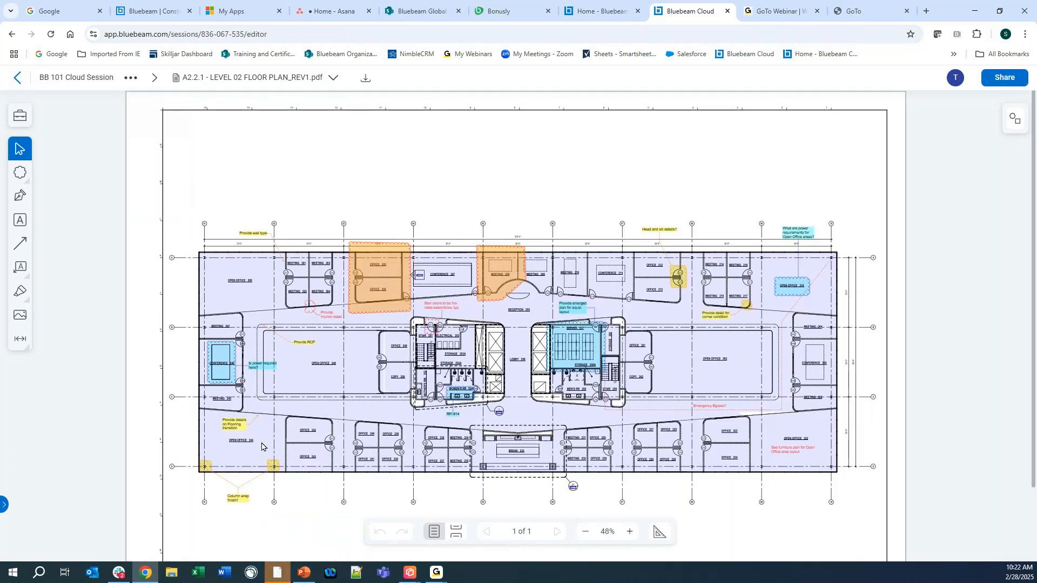
scroll(261, 447, "up", 7)
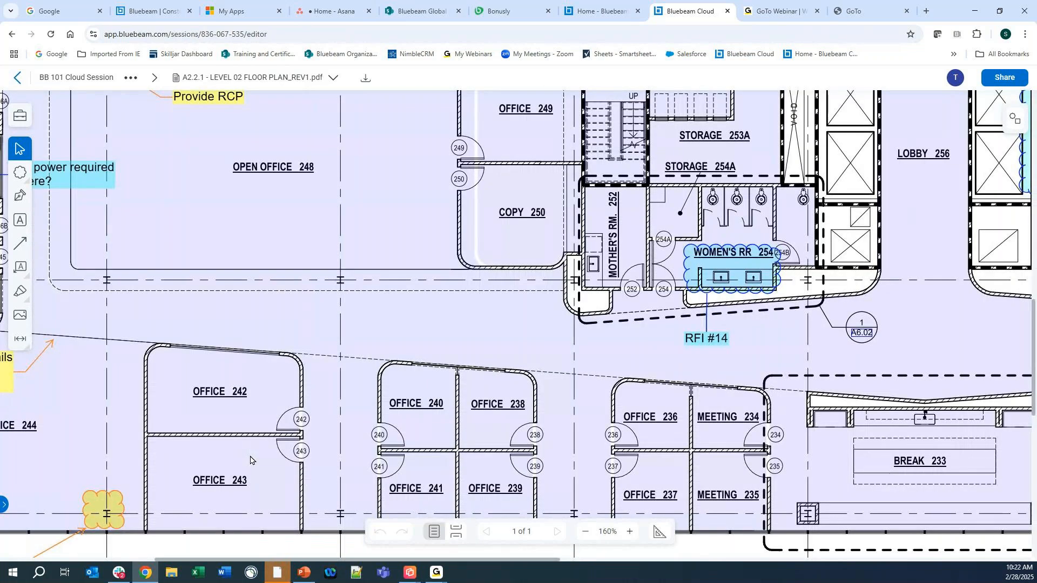
left_click_drag(253, 460, 277, 320)
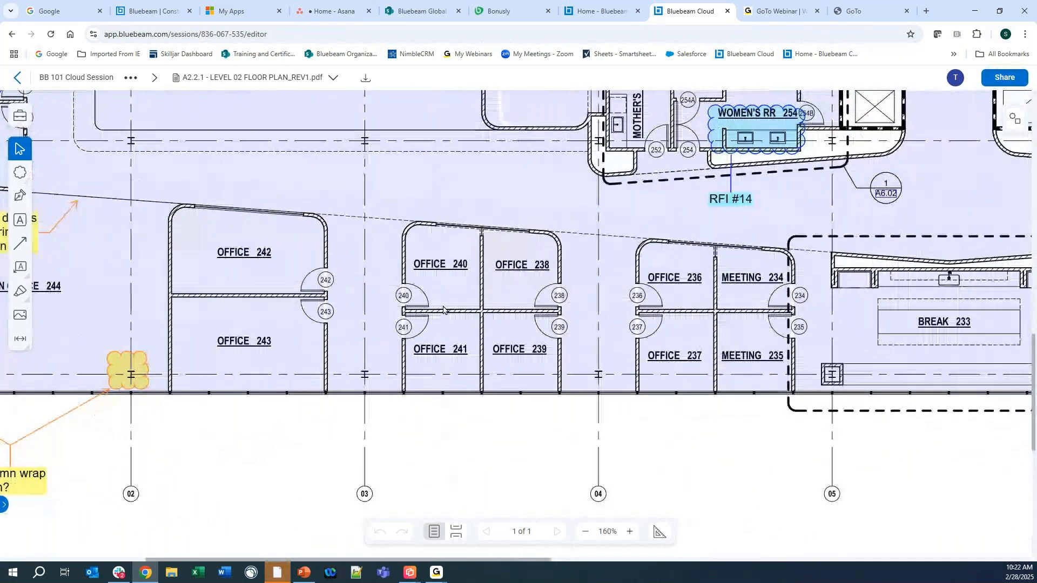
scroll(443, 310, "up", 2)
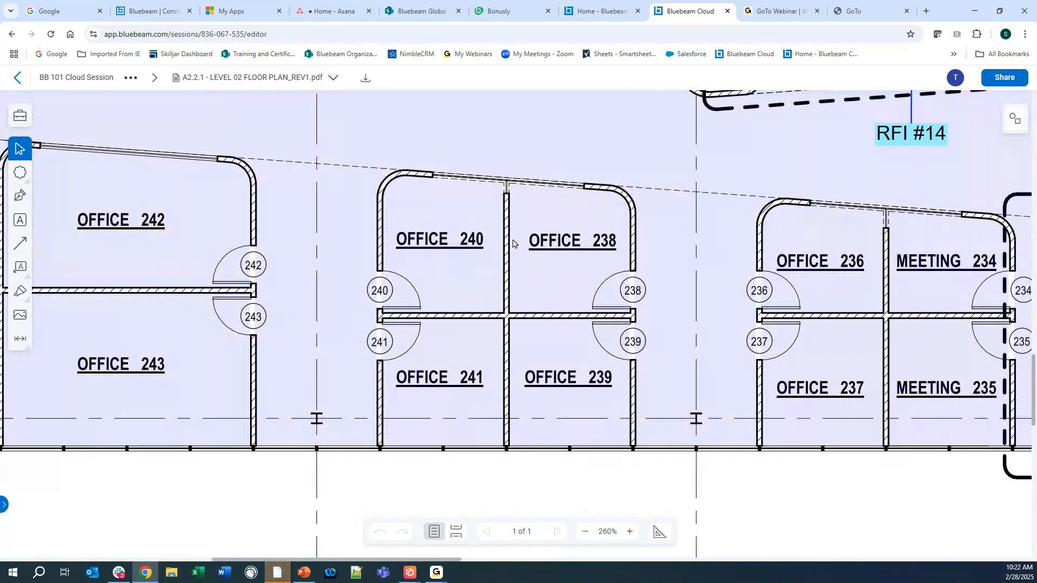
left_click(20, 173)
left_click_drag(344, 157, 660, 471)
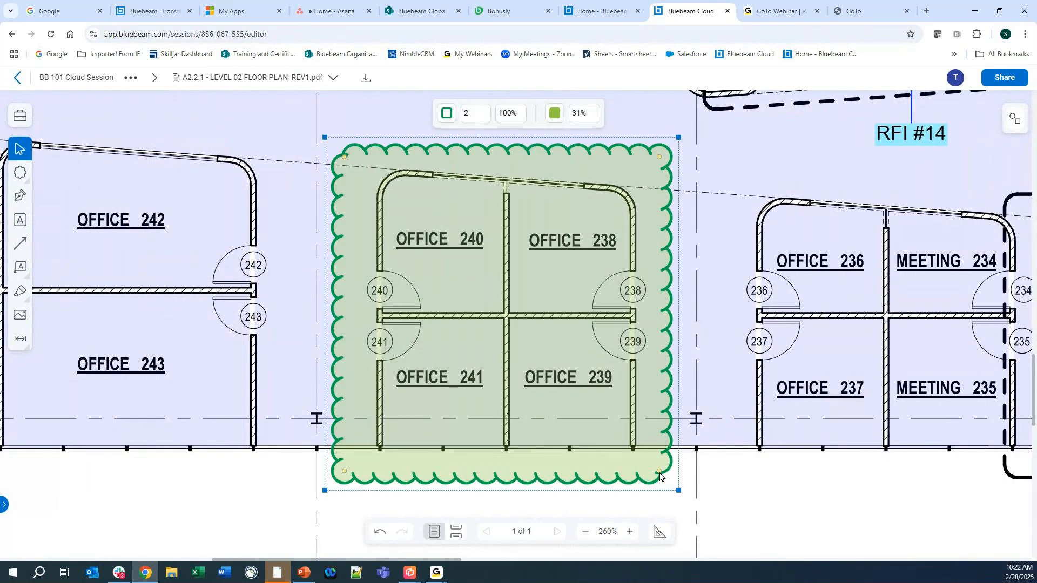
left_click(447, 112)
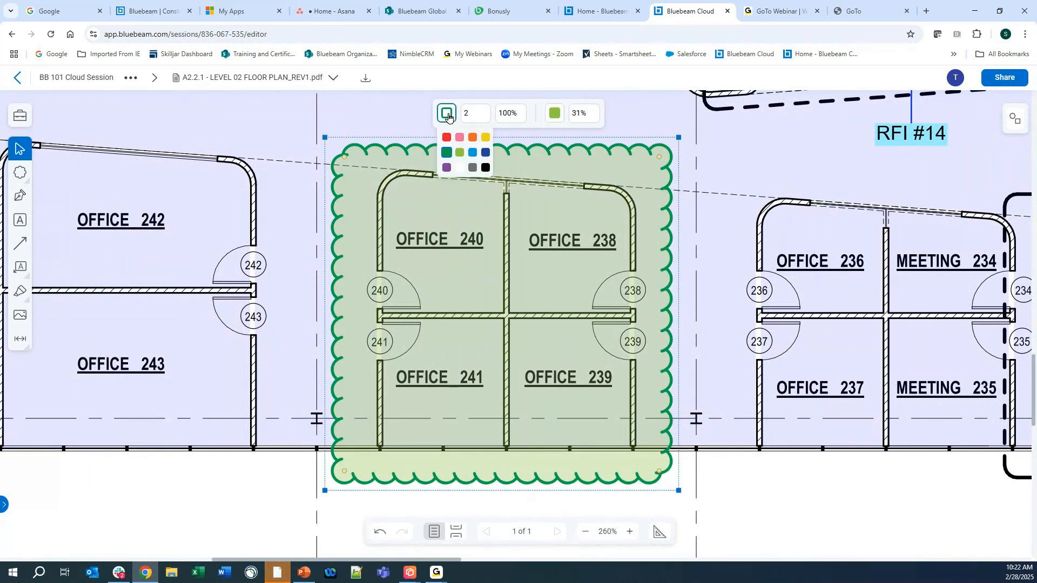
left_click(389, 124)
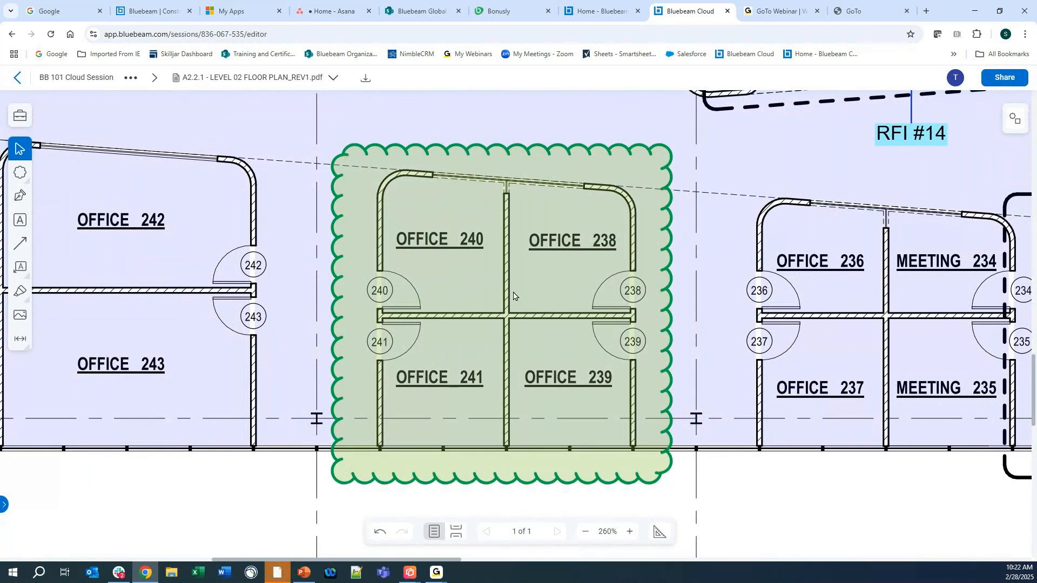
Step: Examine the marked-up floor plan as a whole, including its page thumbnails and the session's markups and sharing controls
scroll(413, 327, "down", 4)
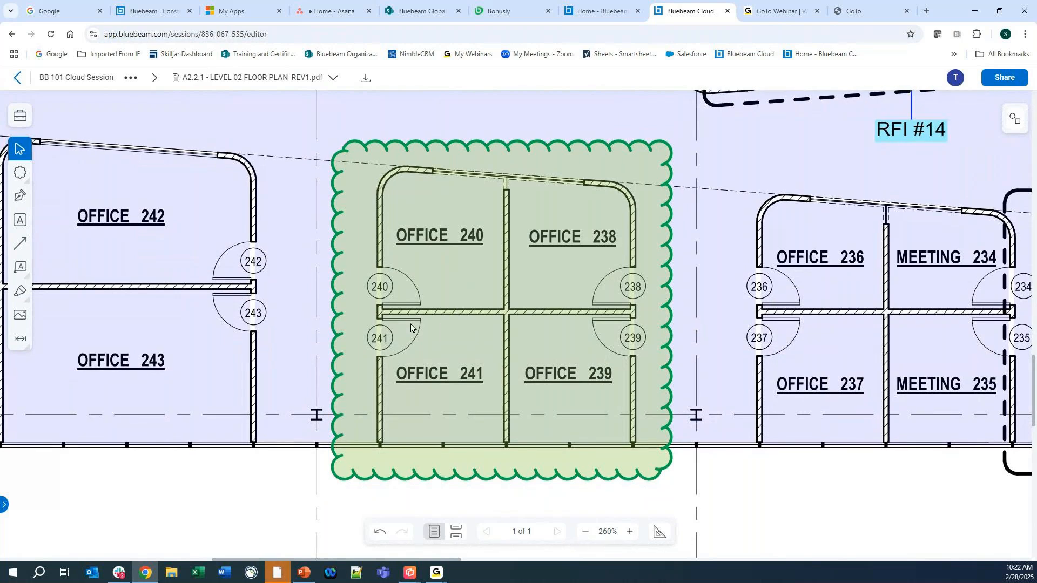
scroll(527, 276, "up", 4)
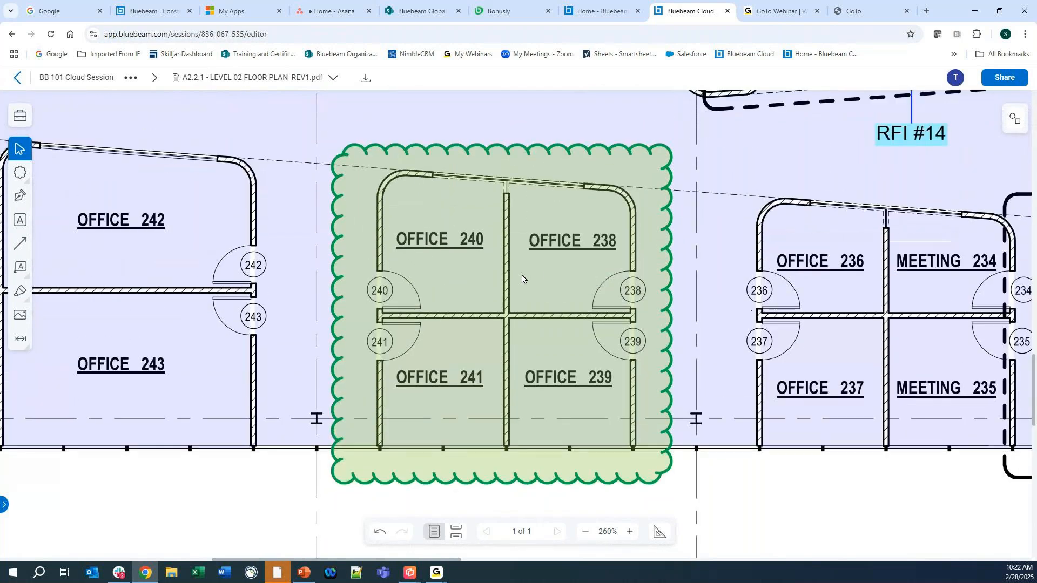
scroll(296, 229, "down", 2)
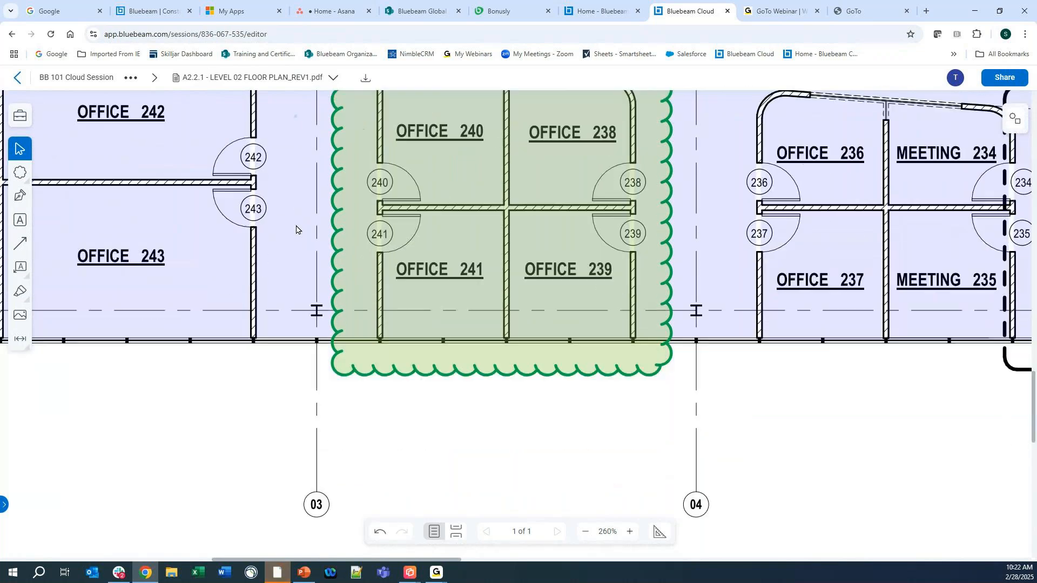
scroll(296, 230, "down", 8)
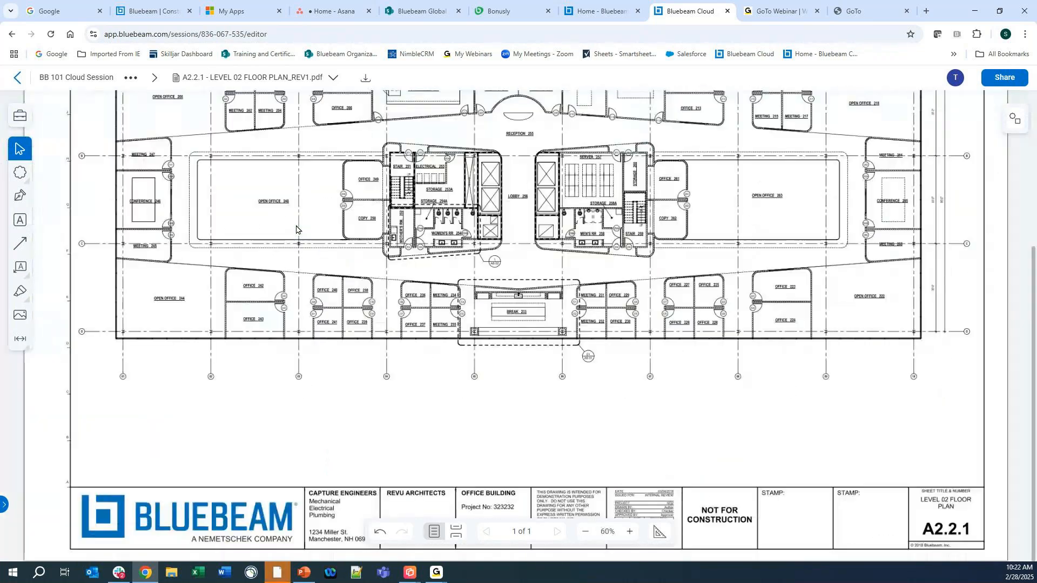
scroll(296, 229, "down", 1)
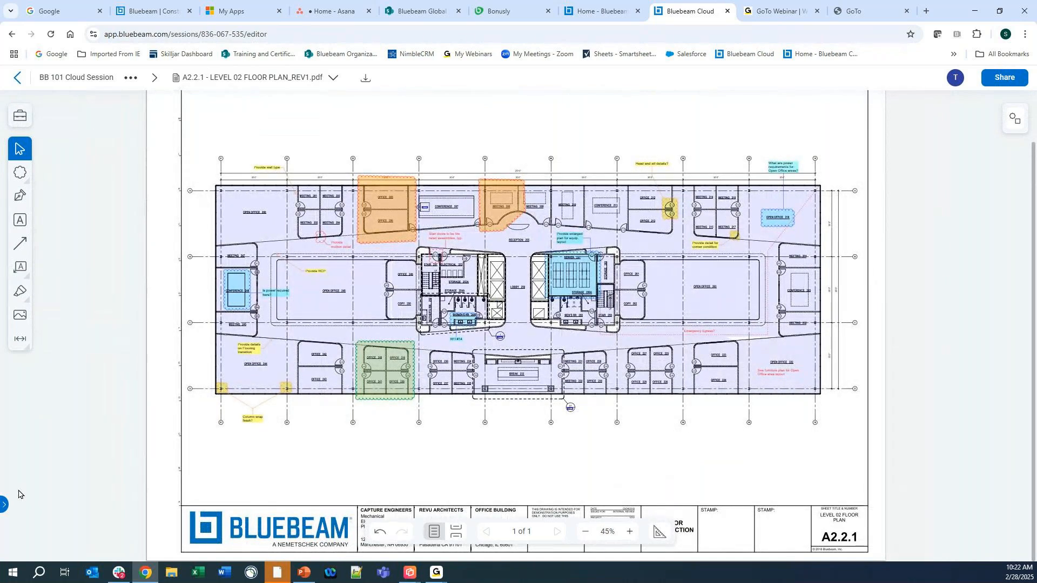
left_click(5, 505)
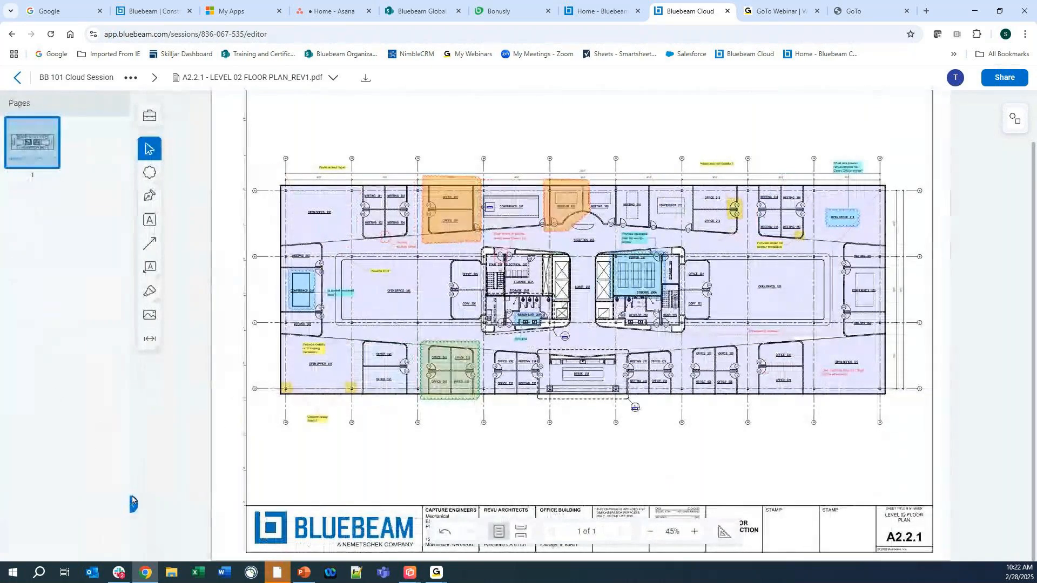
left_click(133, 507)
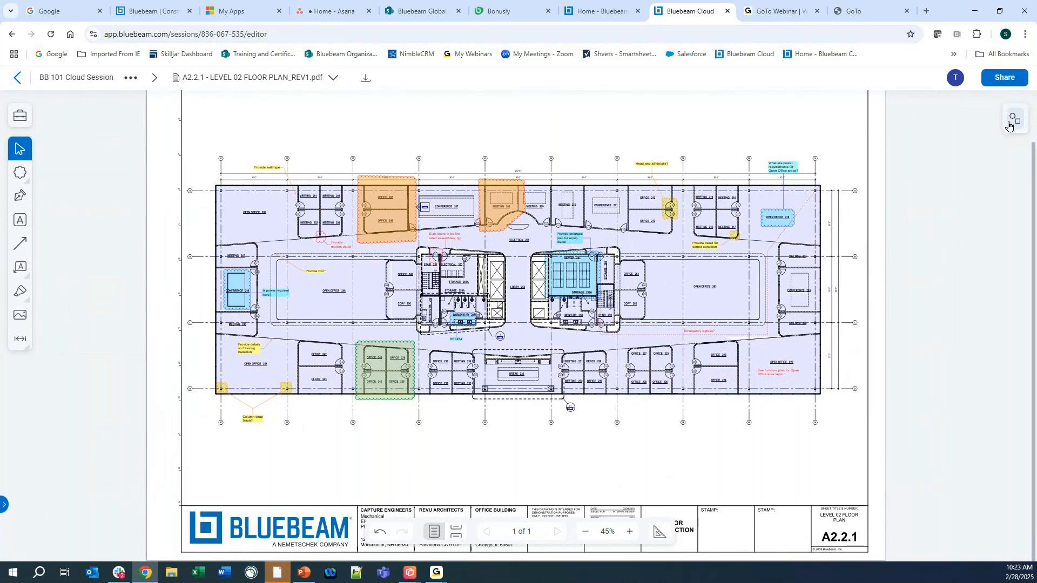
key("ctrl")
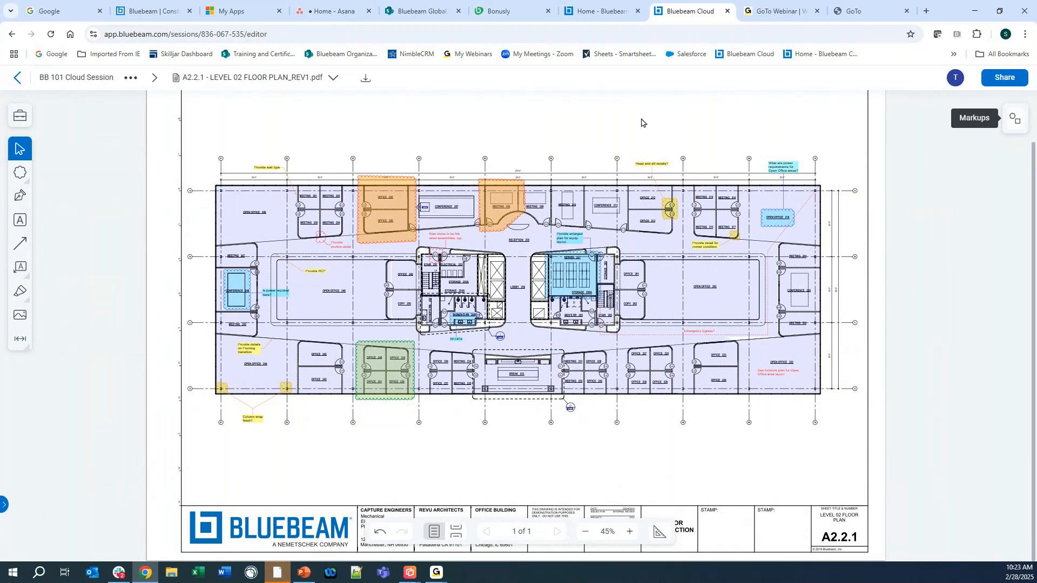
key("ctrl")
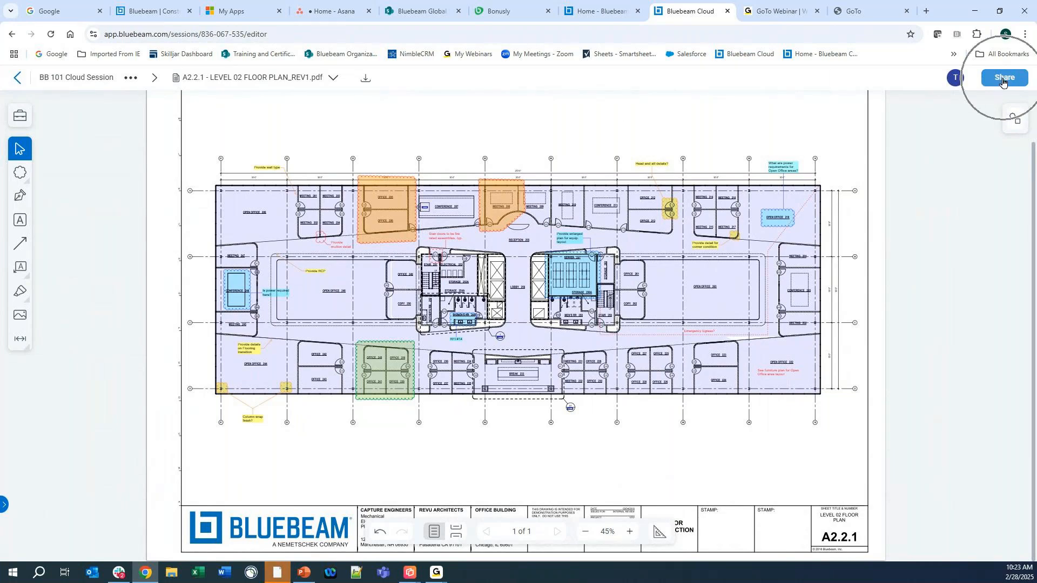
key("ctrl")
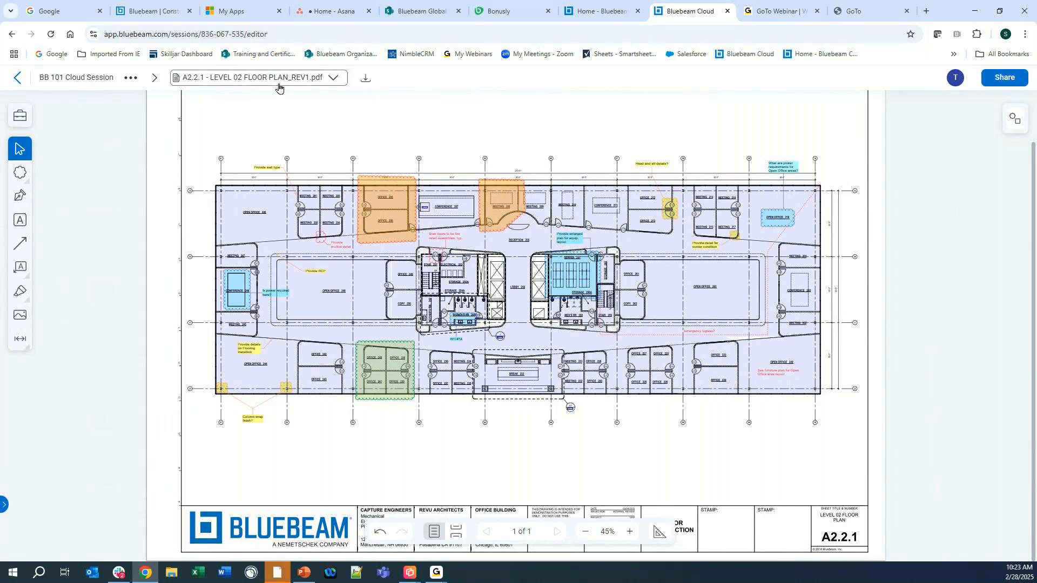
Step: Return to the Studio Sessions list and examine the new session form's local file and connected-account import choices without creating a session
left_click(18, 77)
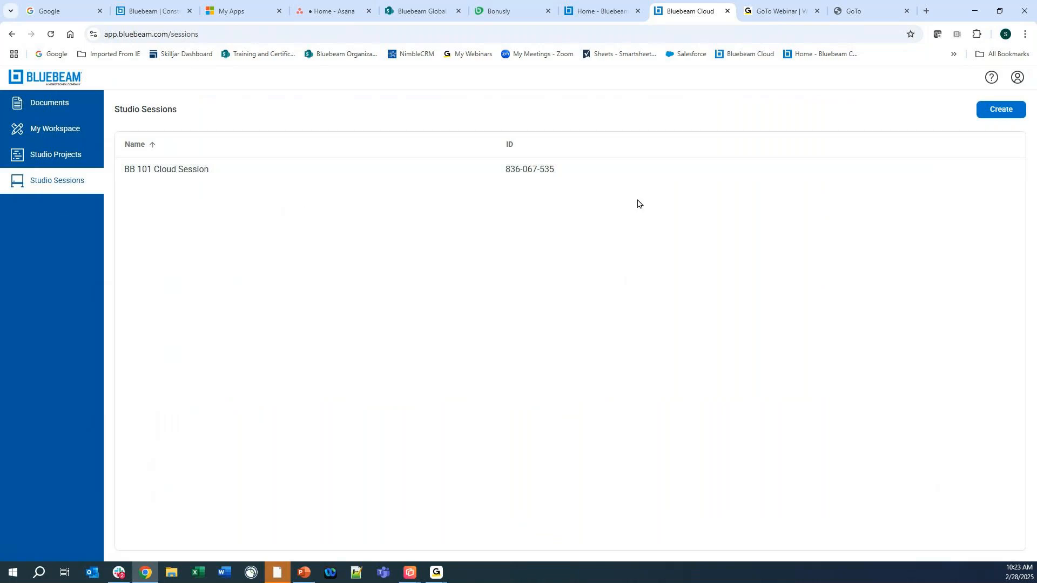
left_click(1002, 112)
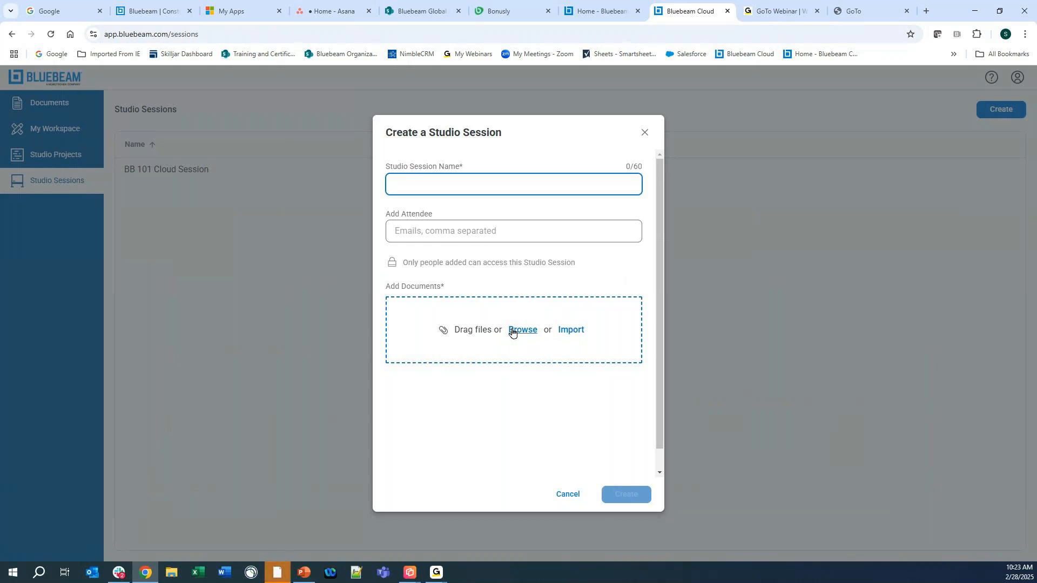
left_click(522, 331)
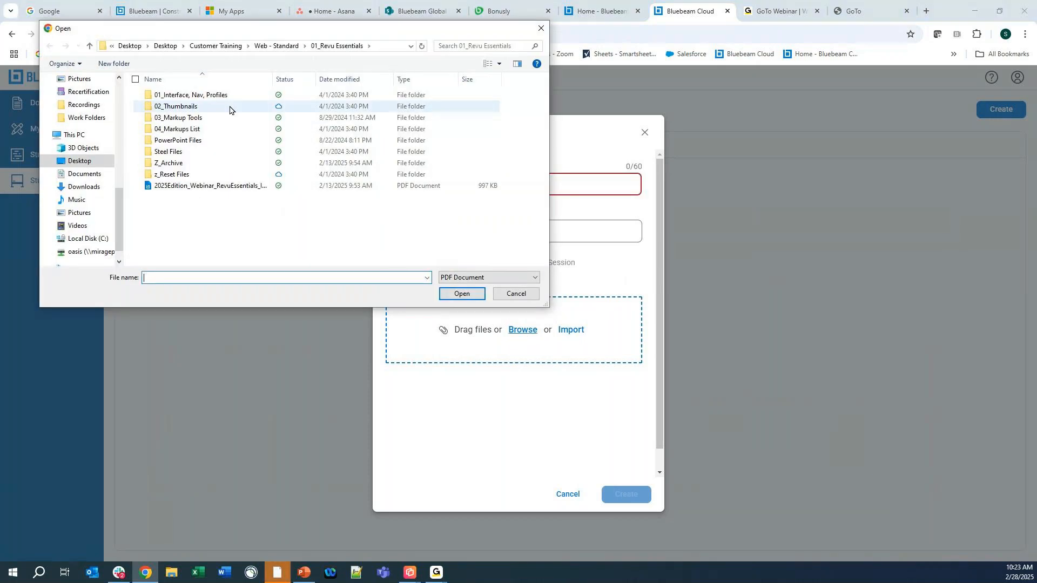
left_click(516, 294)
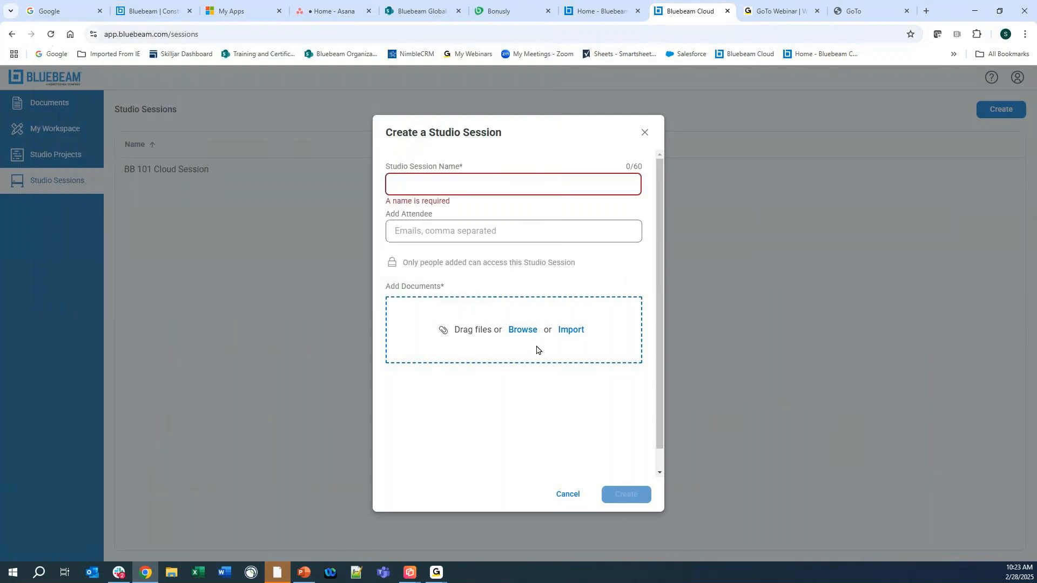
left_click(573, 331)
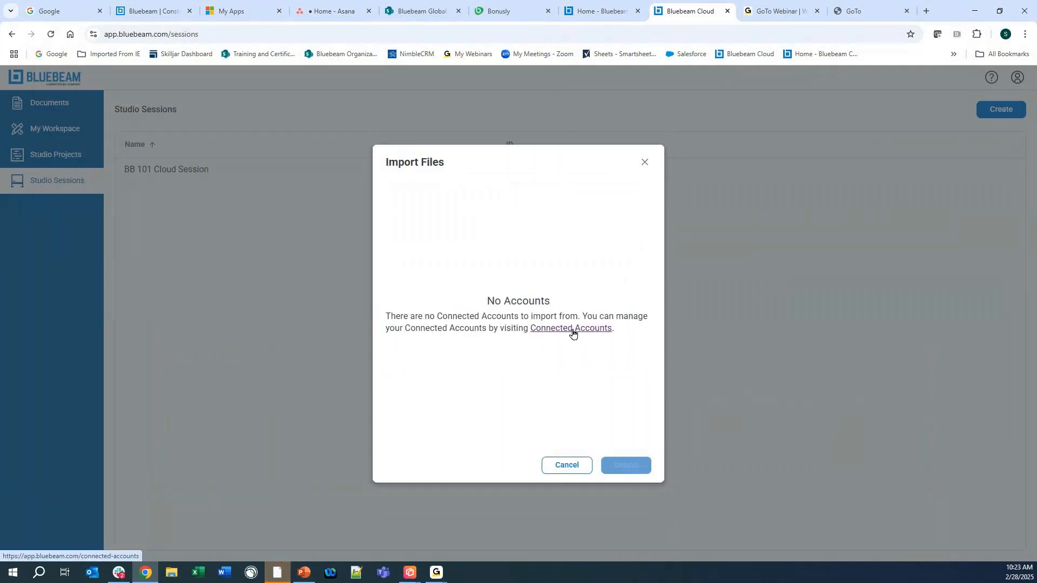
left_click(566, 333)
left_click(562, 465)
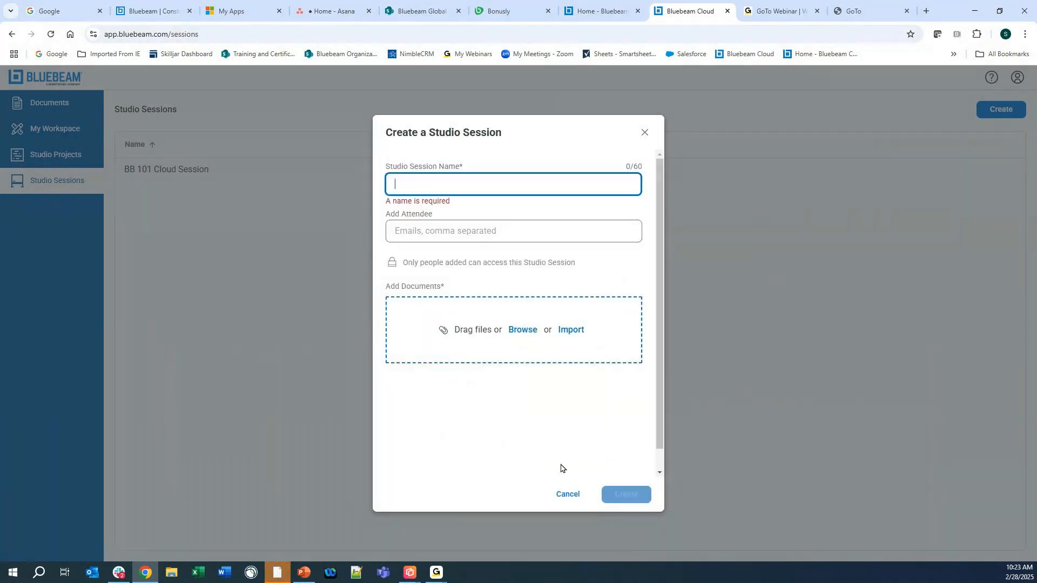
left_click(565, 493)
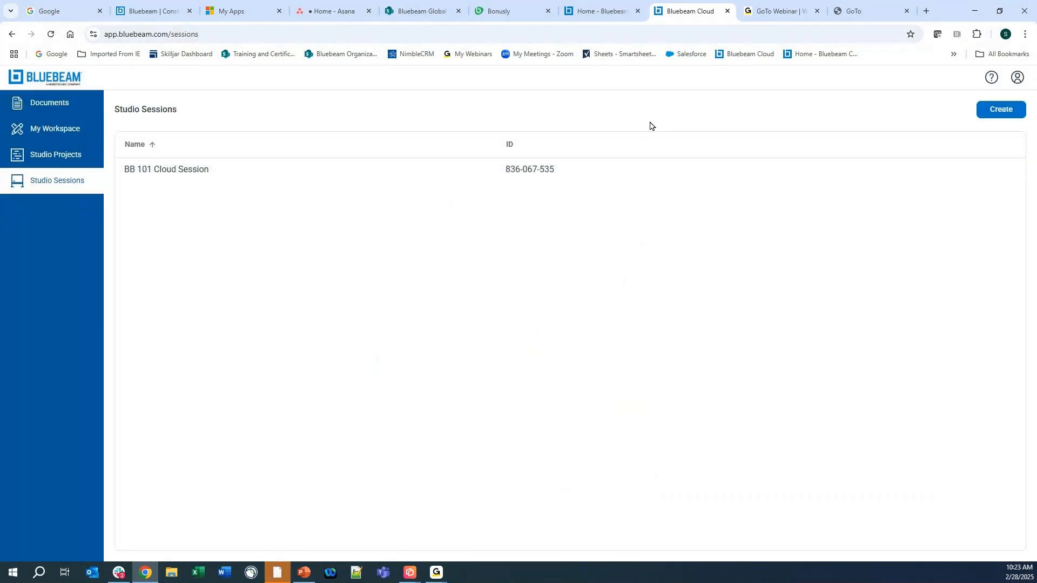
Step: Open the Connected Accounts page and examine the online storage services that can be added
left_click(1018, 80)
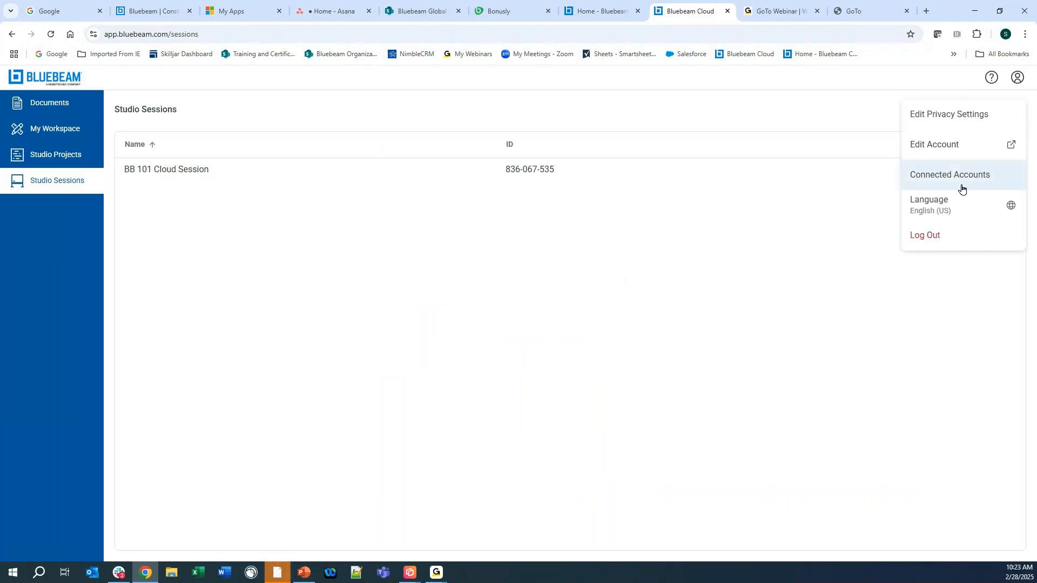
left_click(958, 182)
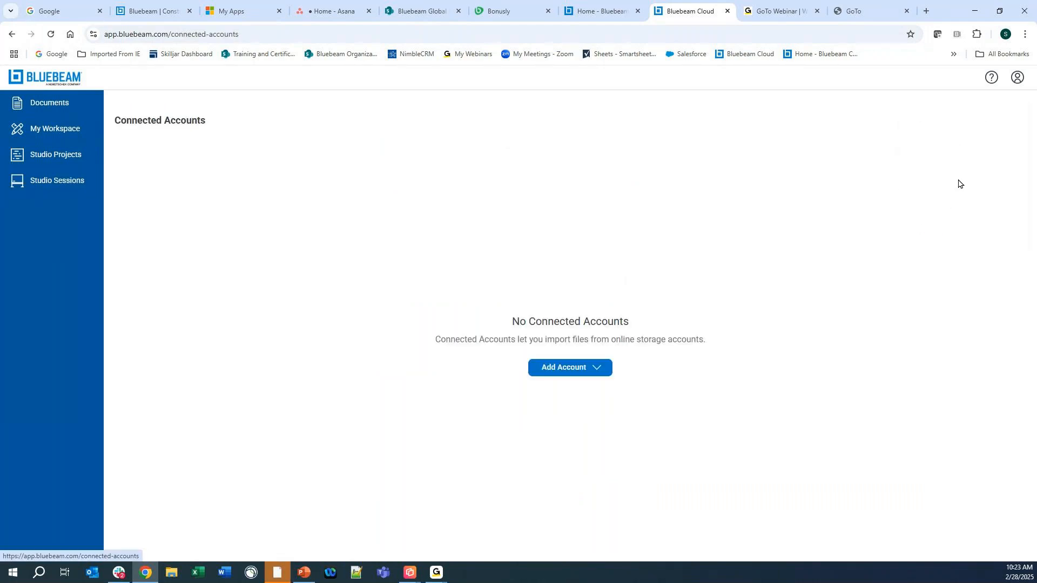
left_click(595, 370)
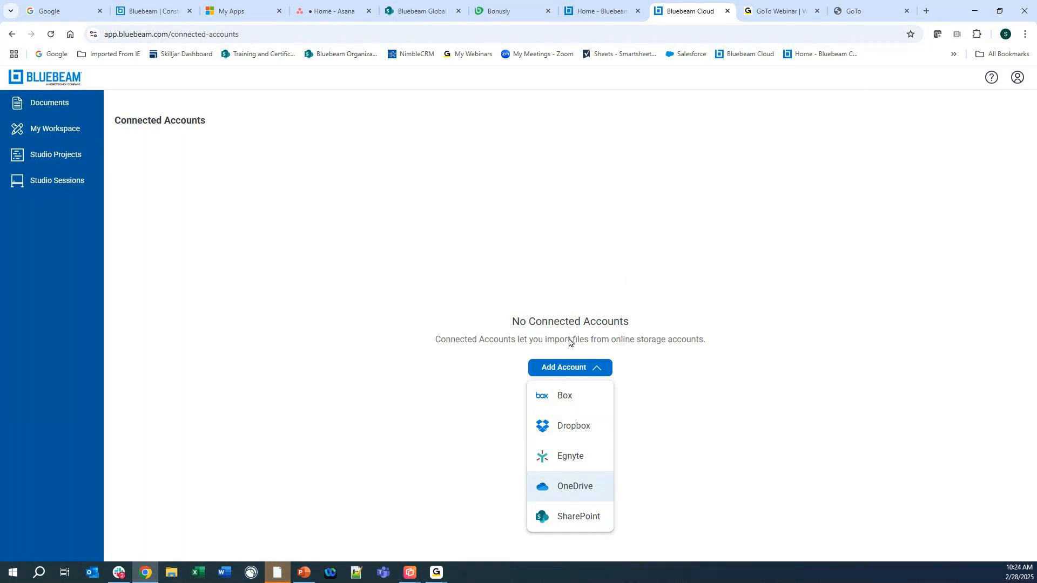
left_click(594, 367)
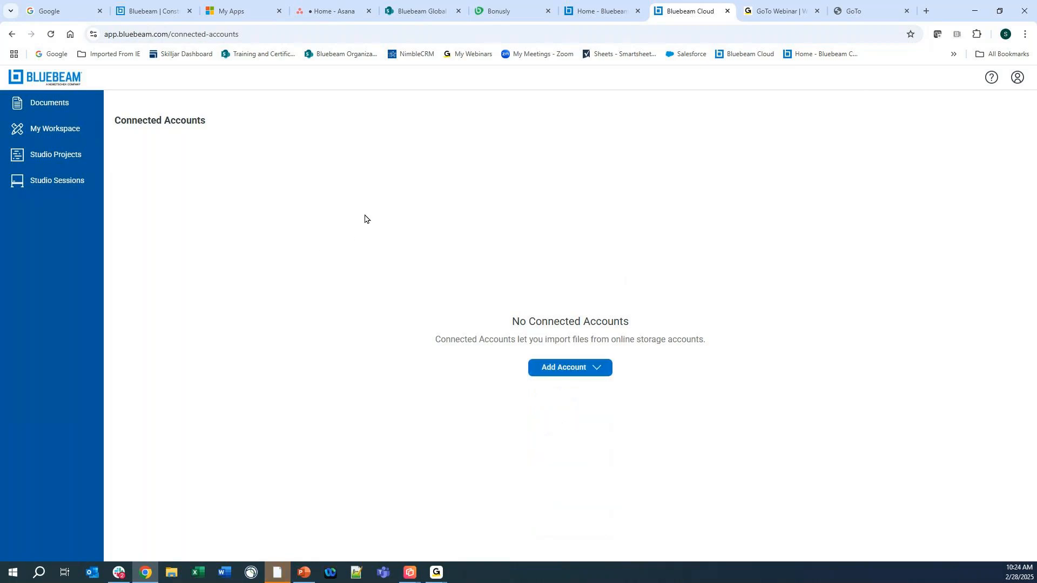
left_click(63, 156)
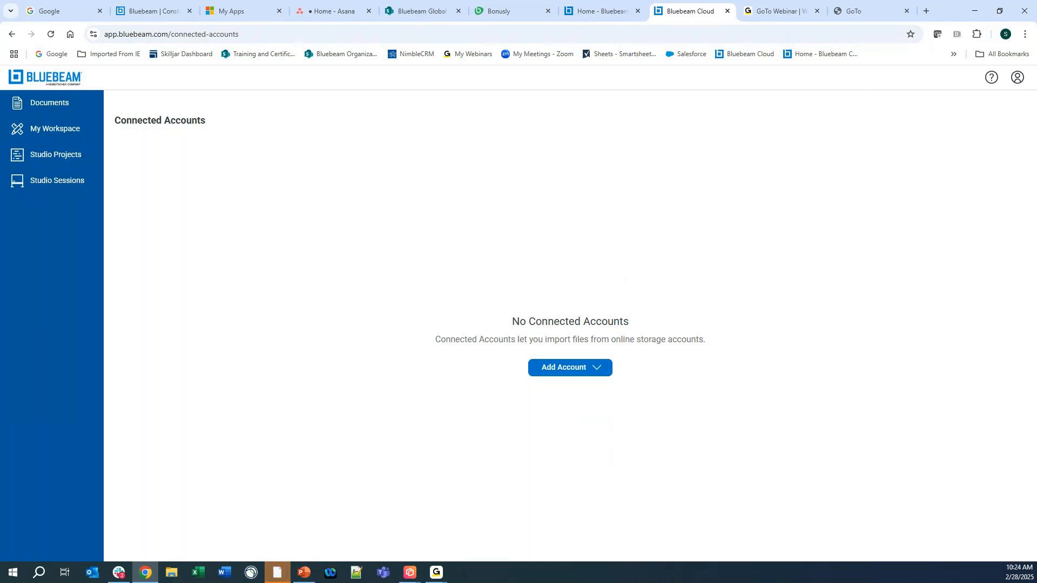
Step: Switch to the mirrored iPad app and open the BB 101 Cloud project from its Studio Projects list
left_click_drag(0, 540, 500, 15)
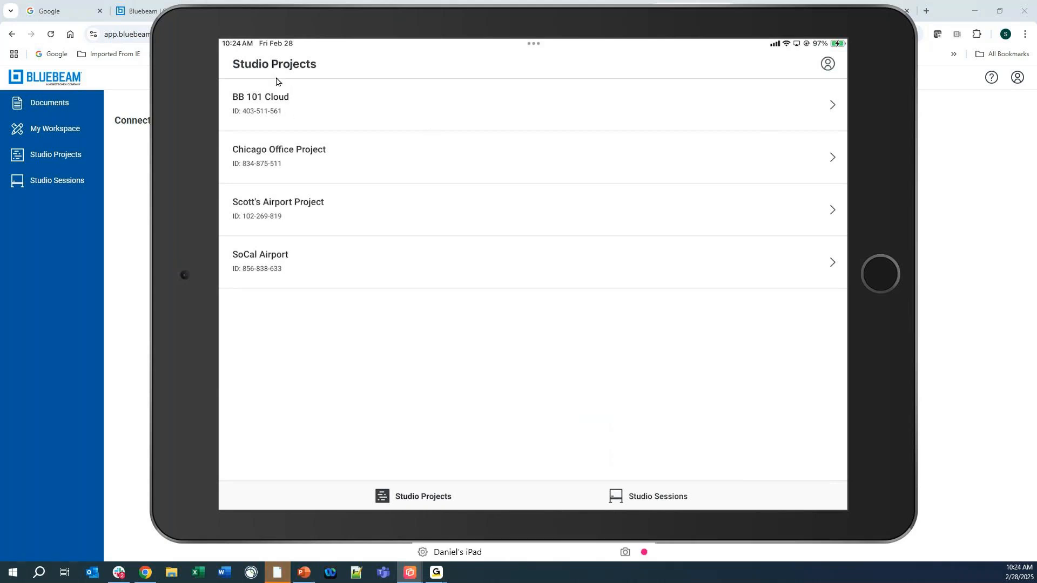
left_click(419, 506)
key("ctrl")
key("ctrl")
key("ctrl")
left_click(321, 105)
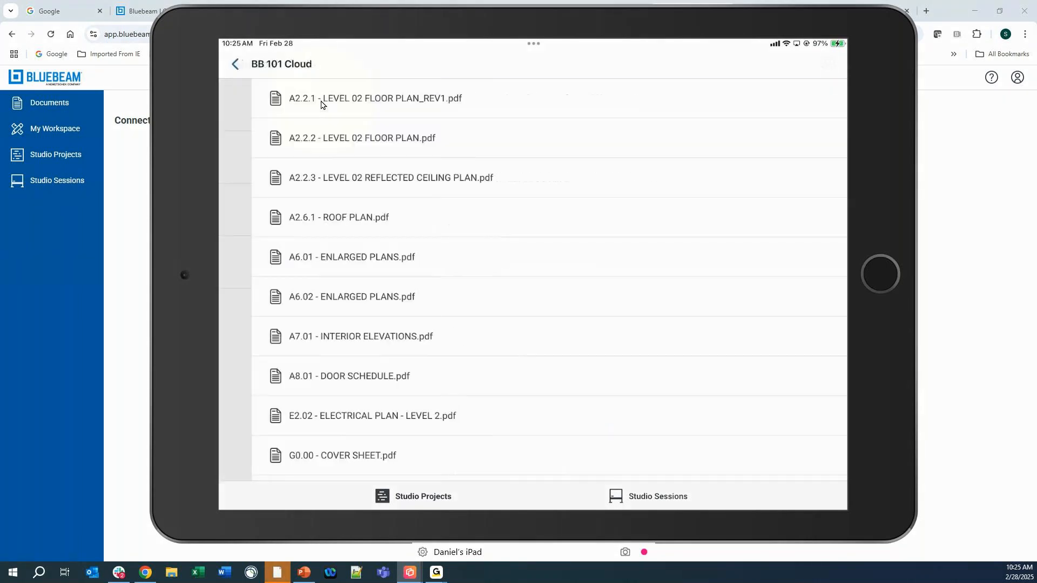
Step: Examine the Open Office 200 cloud's details and the document options in A2.2.3 - LEVEL 02 REFLECTED CEILING PLAN.pdf on the iPad
key("ctrl")
key("ctrl")
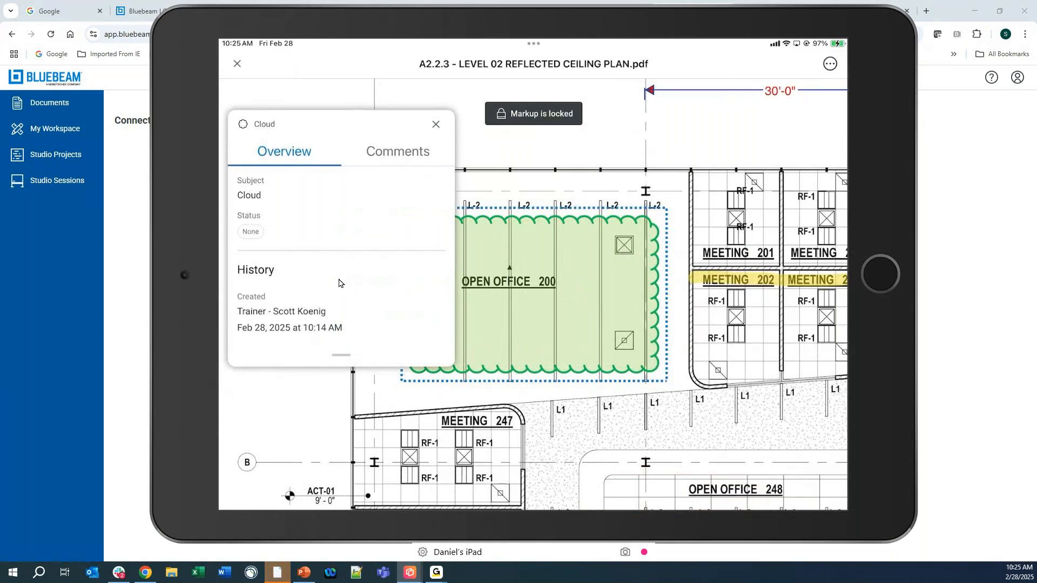
left_click(437, 130)
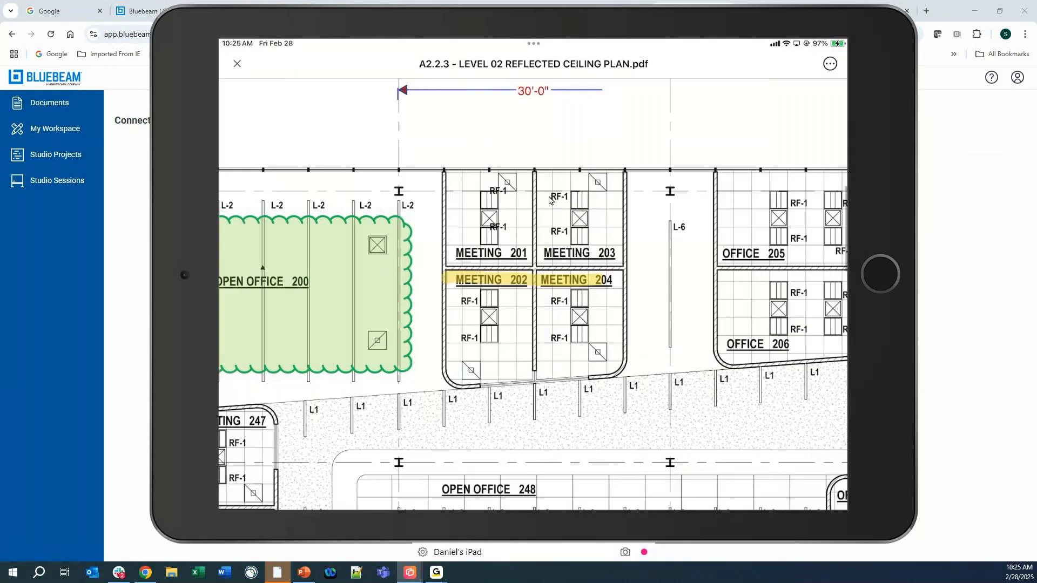
left_click(831, 64)
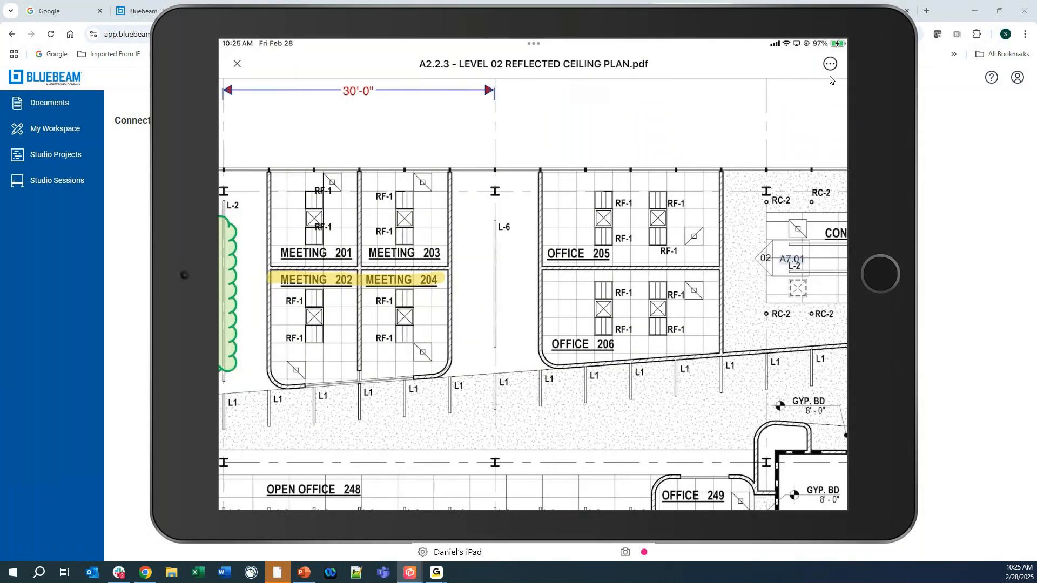
left_click(830, 65)
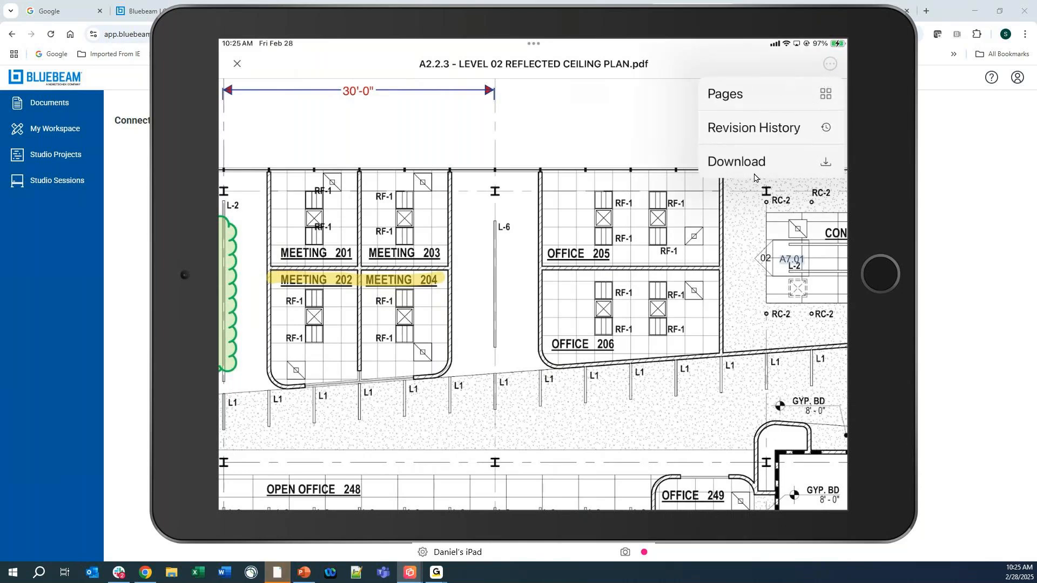
left_click(529, 284)
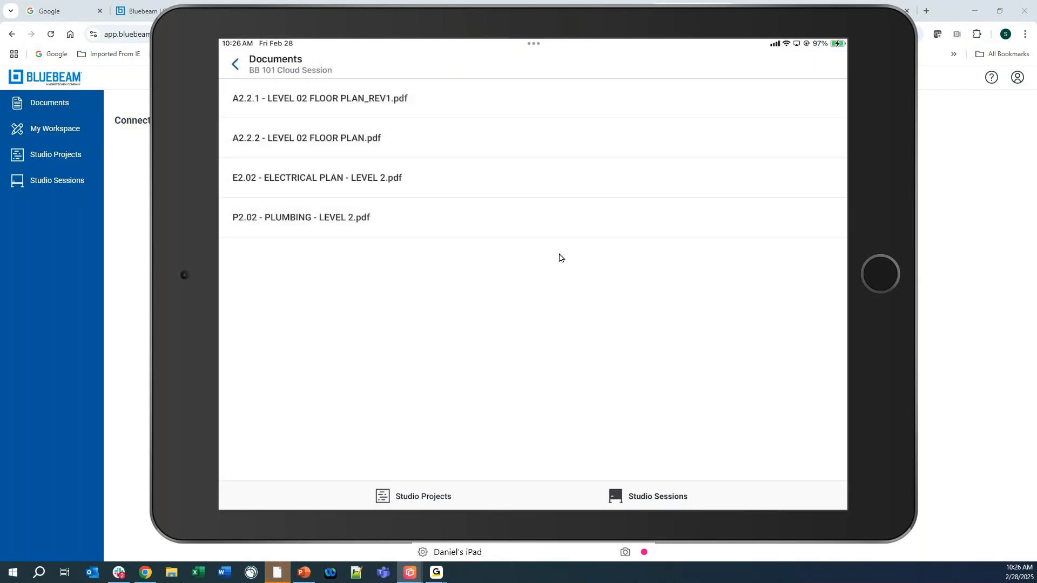
Step: Open A2.2.1 - LEVEL 02 FLOOR PLAN_REV1.pdf from the BB 101 Cloud Session and place a camera photo between Offices 240 and 241
left_click(333, 116)
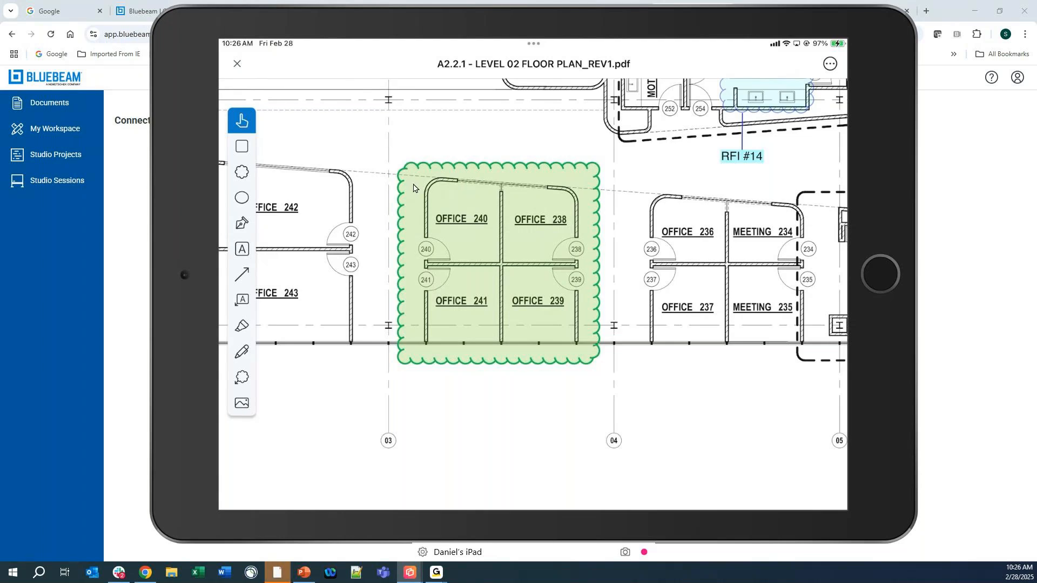
left_click(242, 403)
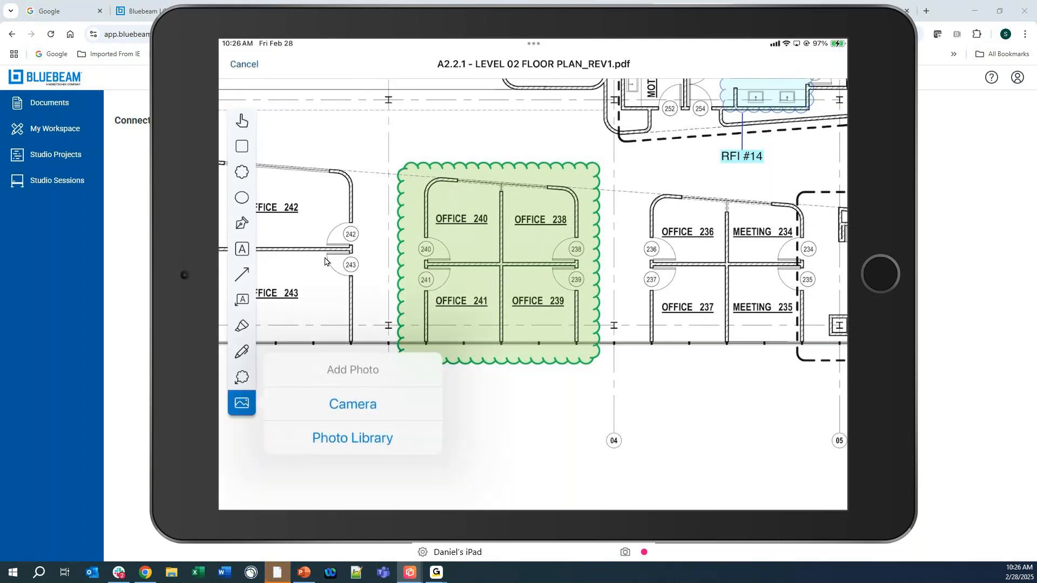
left_click(386, 406)
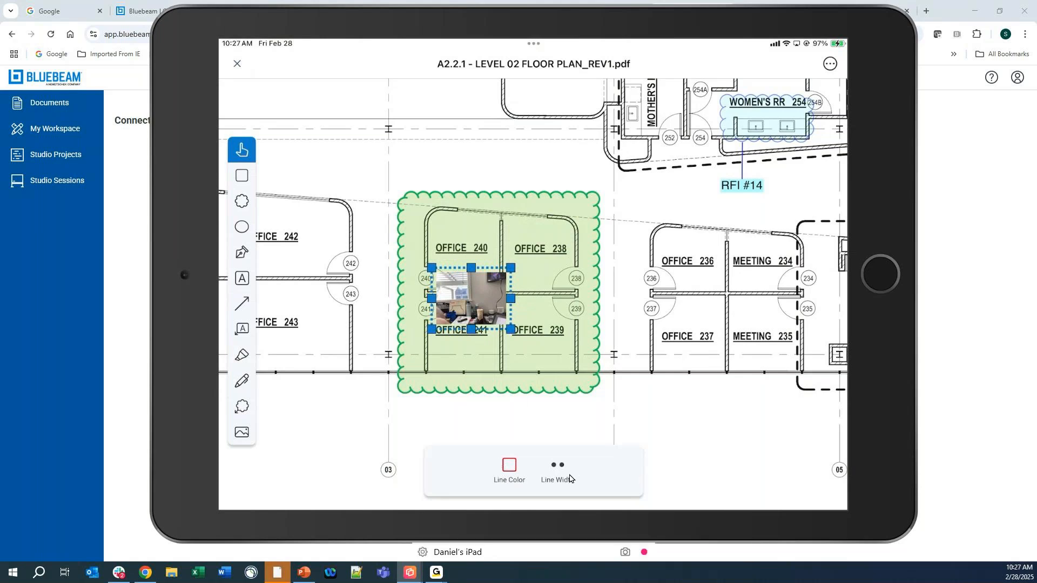
left_click(416, 158)
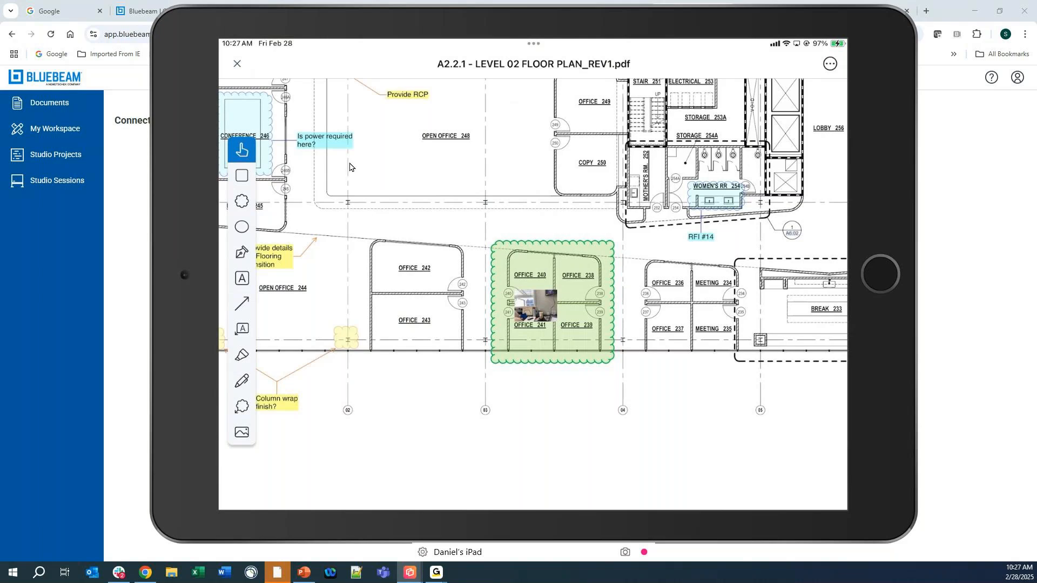
Step: Close the floor plan on the iPad and leave the mirrored iPad view
left_click(239, 67)
left_click(238, 64)
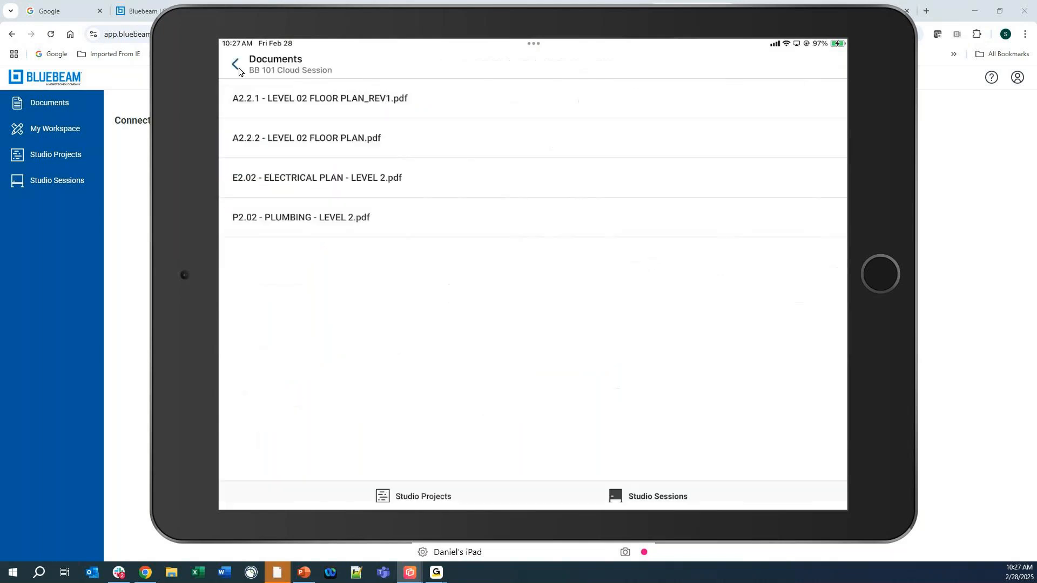
left_click(424, 496)
left_click(637, 495)
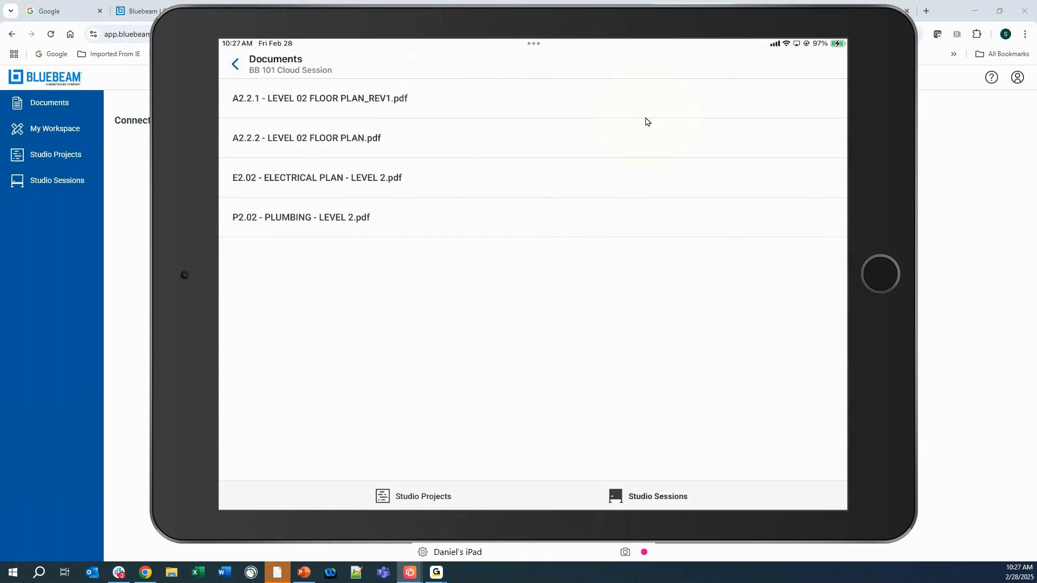
left_click(537, 122)
left_click_drag(613, 23, 0, 416)
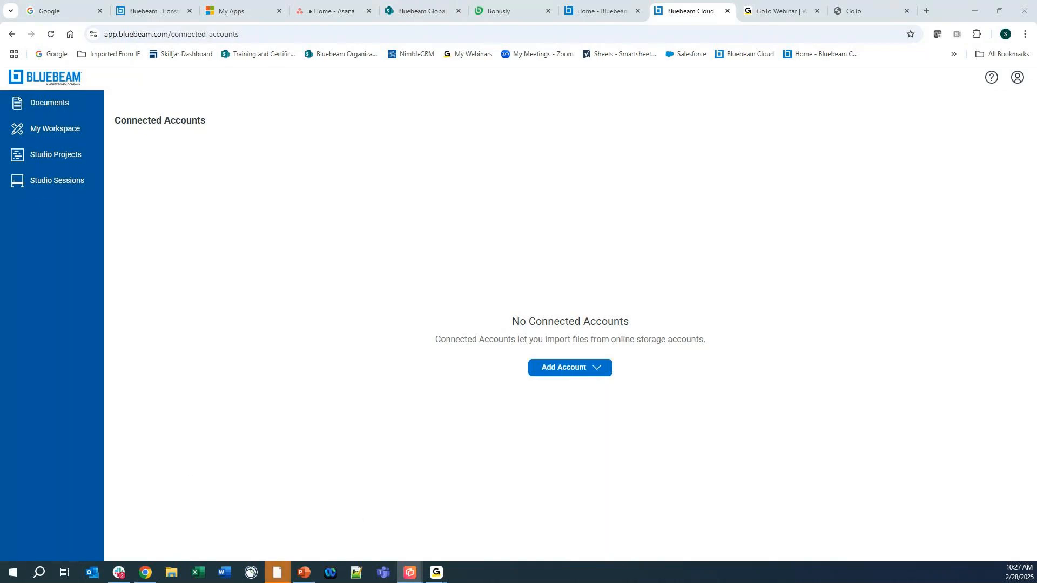
Step: Switch to Bluebeam Revu, rejoin the BB 101 Cloud Session, and open A2.2.1 - LEVEL 02 FLOOR PLAN_REV1.pdf
left_click(285, 574)
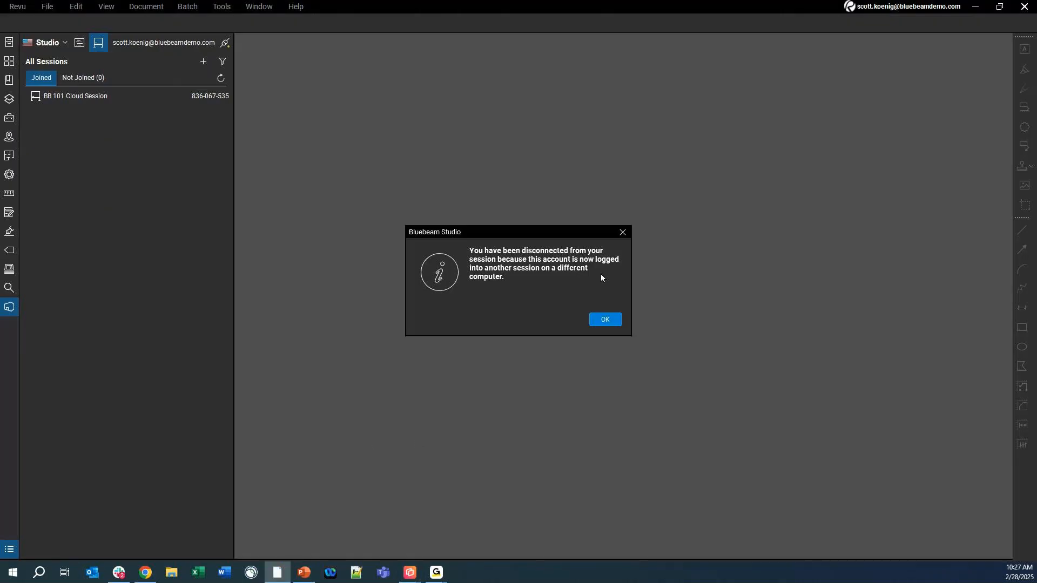
left_click(604, 319)
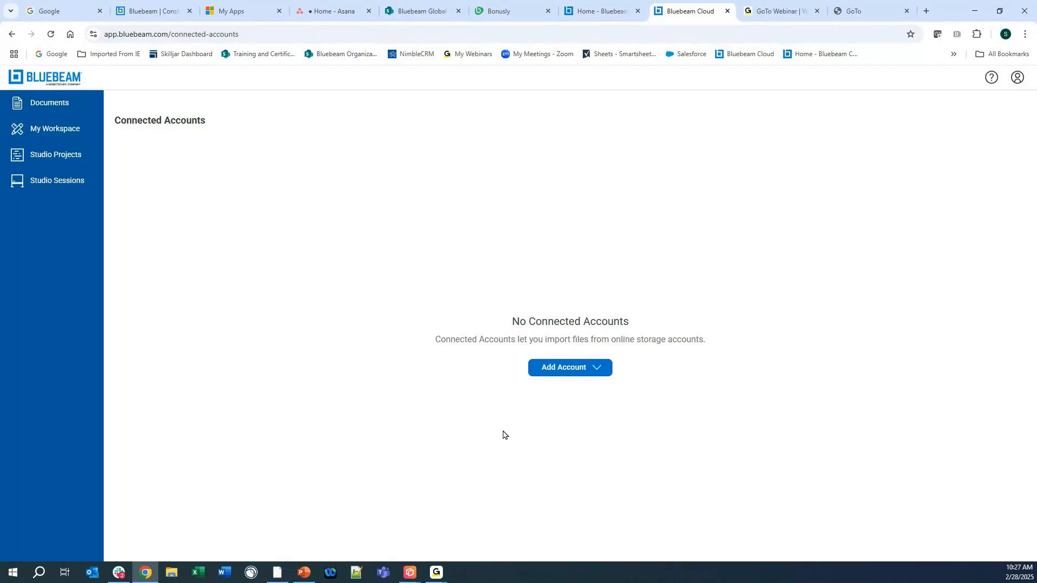
left_click(277, 573)
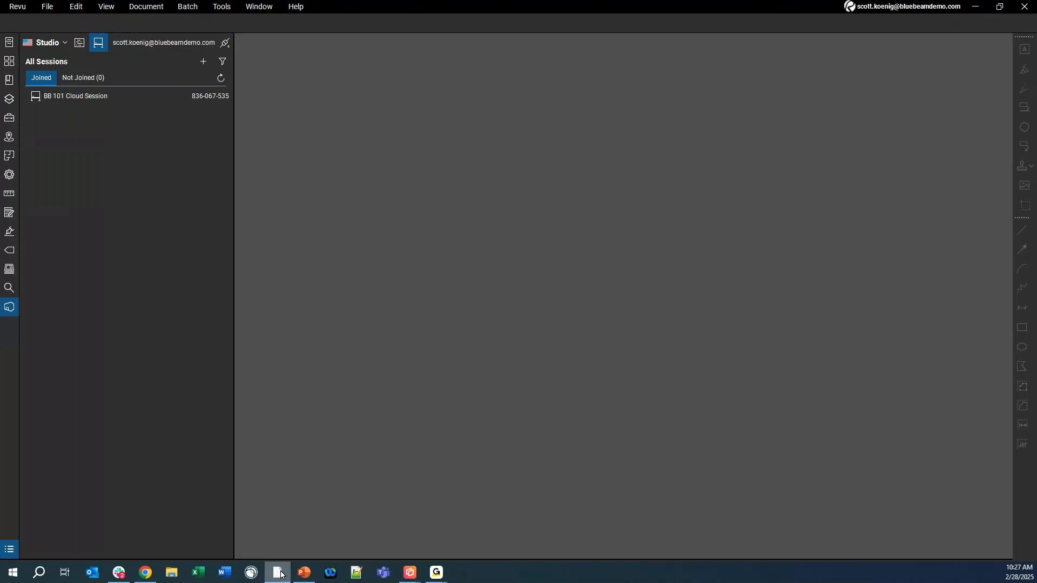
double_click(86, 99)
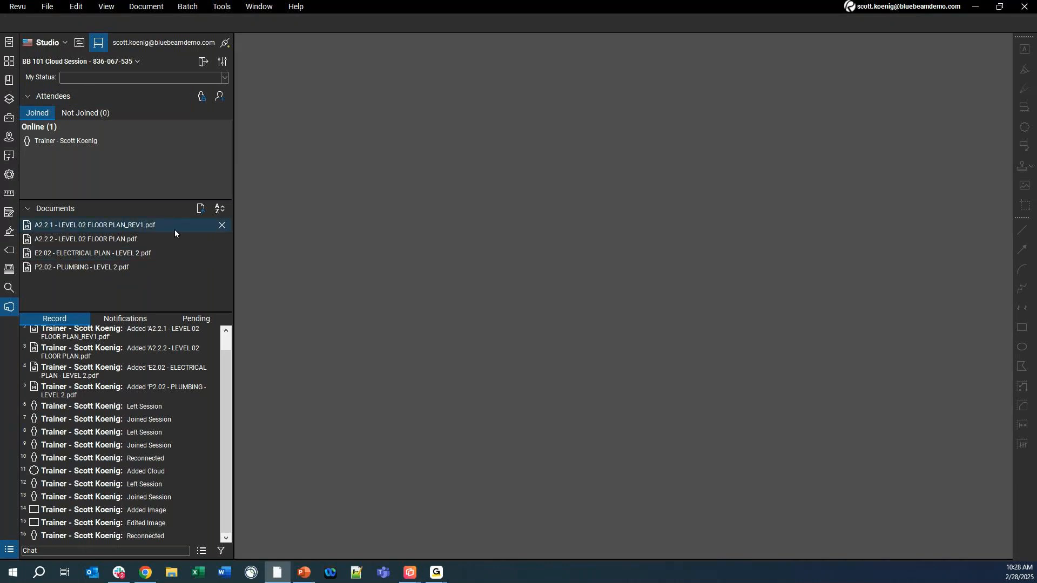
double_click(94, 224)
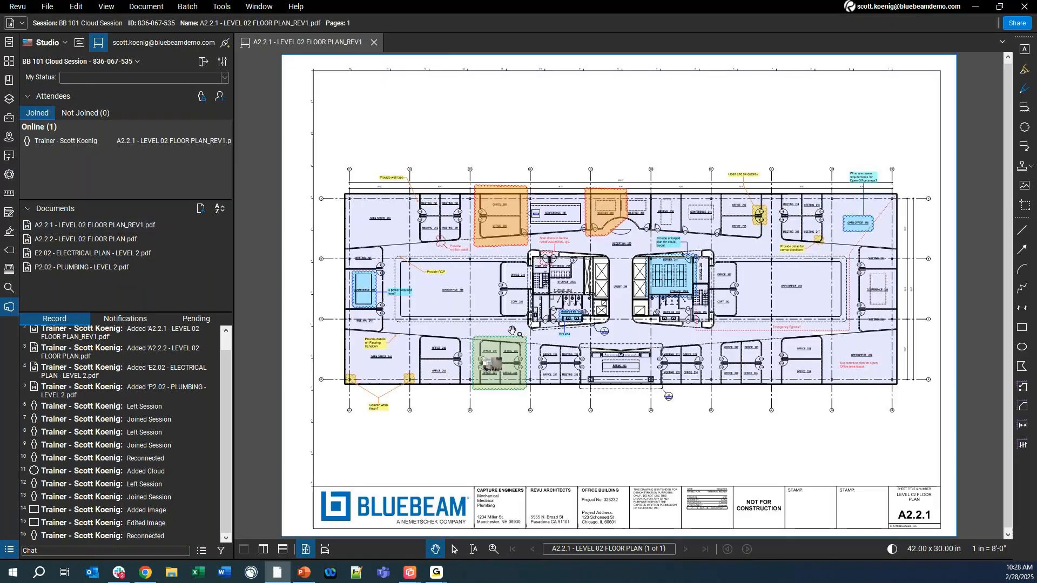
Step: Examine the photo inside the green cloud around Offices 238 to 241 and the surrounding floor plan markups
scroll(469, 387, "up", 3)
scroll(468, 387, "up", 5)
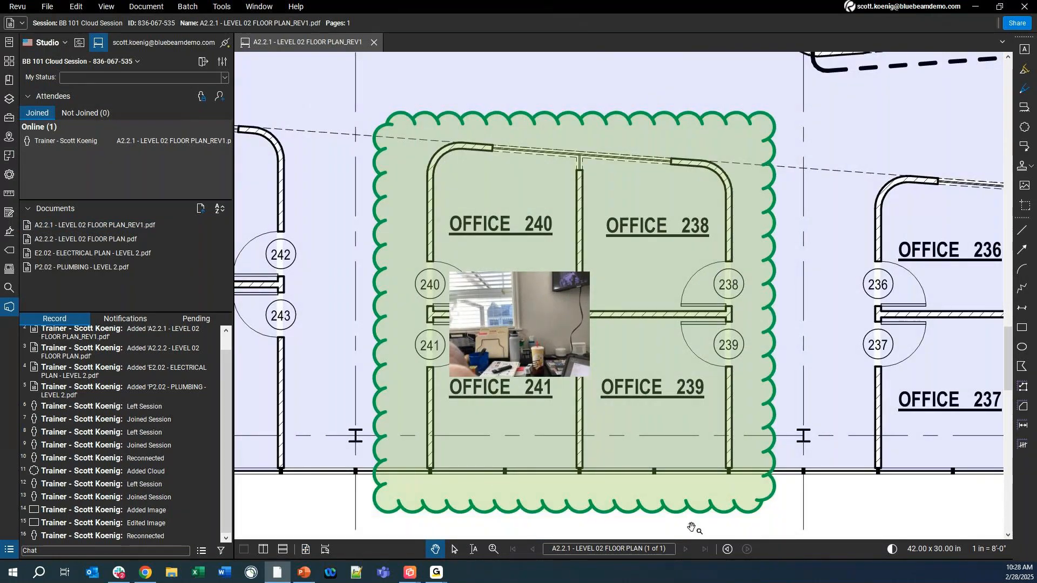
scroll(401, 164, "down", 7)
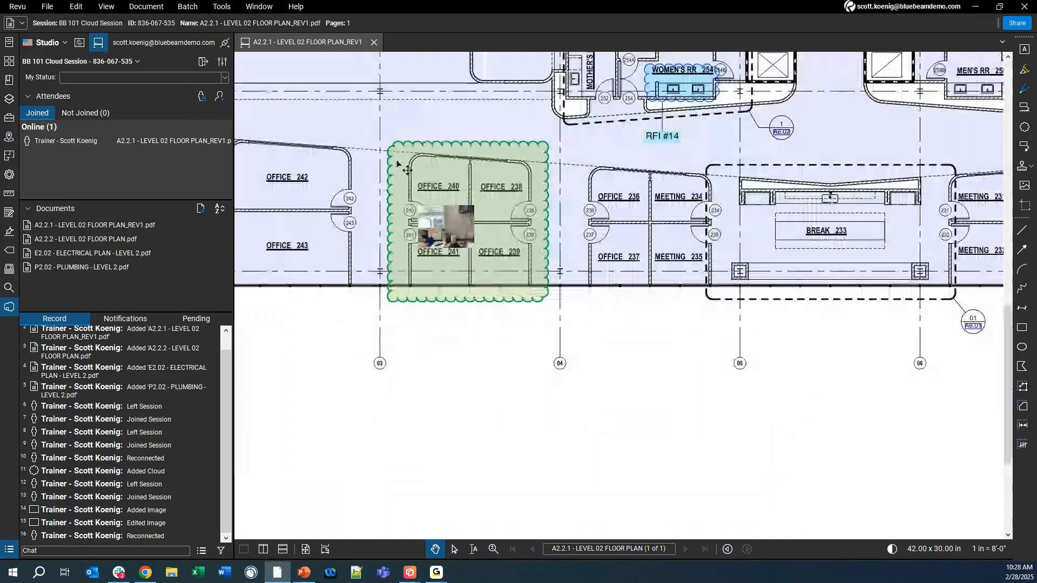
left_click_drag(565, 196, 496, 452)
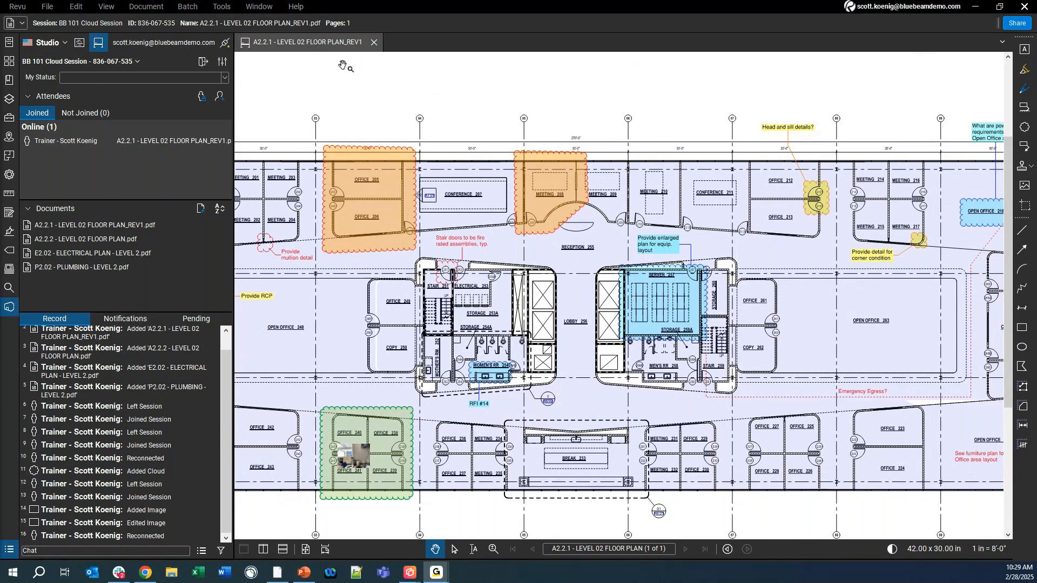
Step: Examine the help and training resources Revu offers, including Bluebeam University and Bluebeam Community, and return to the floor plan
left_click(297, 7)
left_click(339, 216)
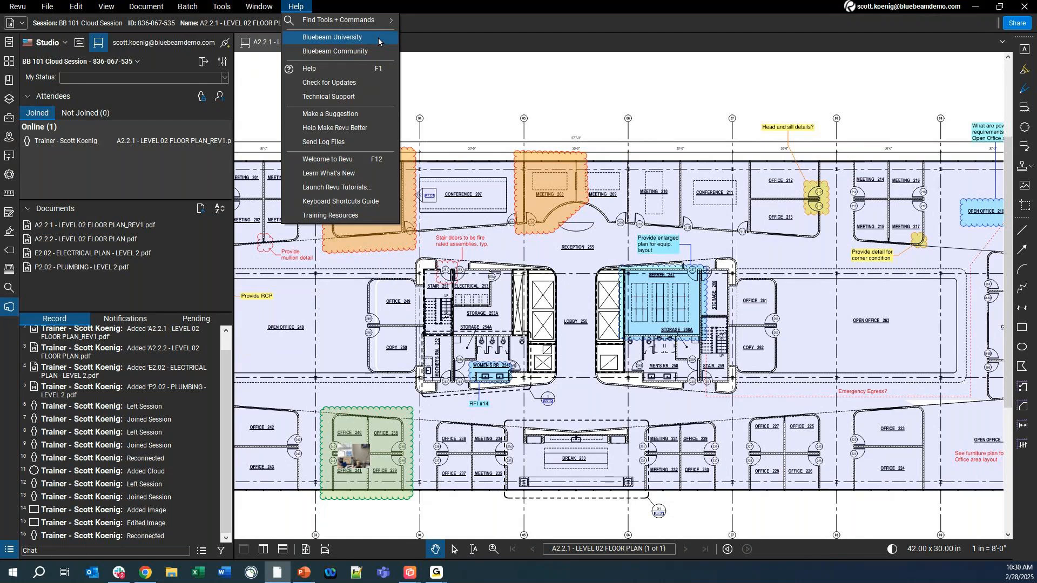
left_click(349, 54)
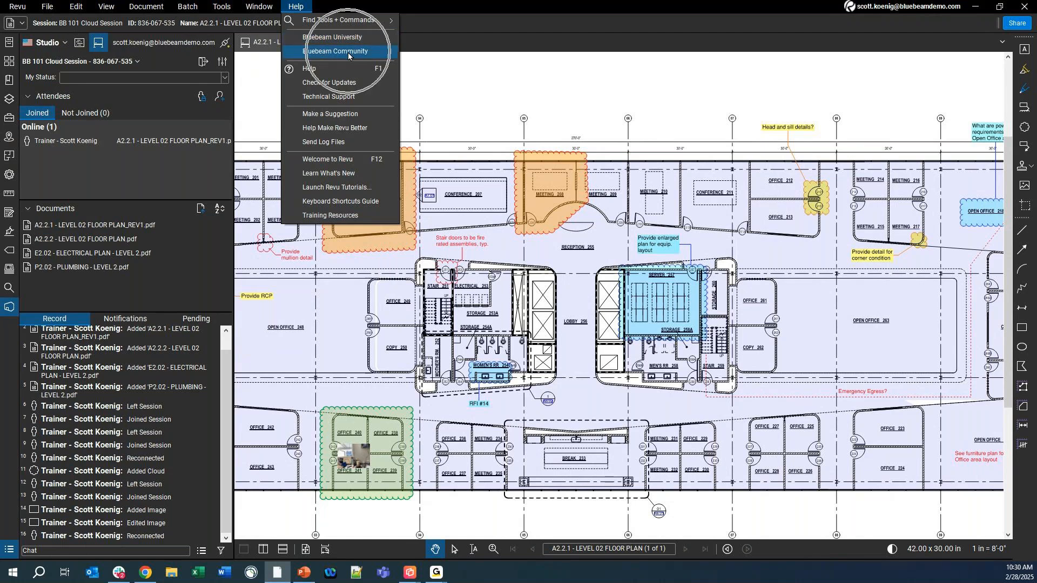
left_click(376, 52)
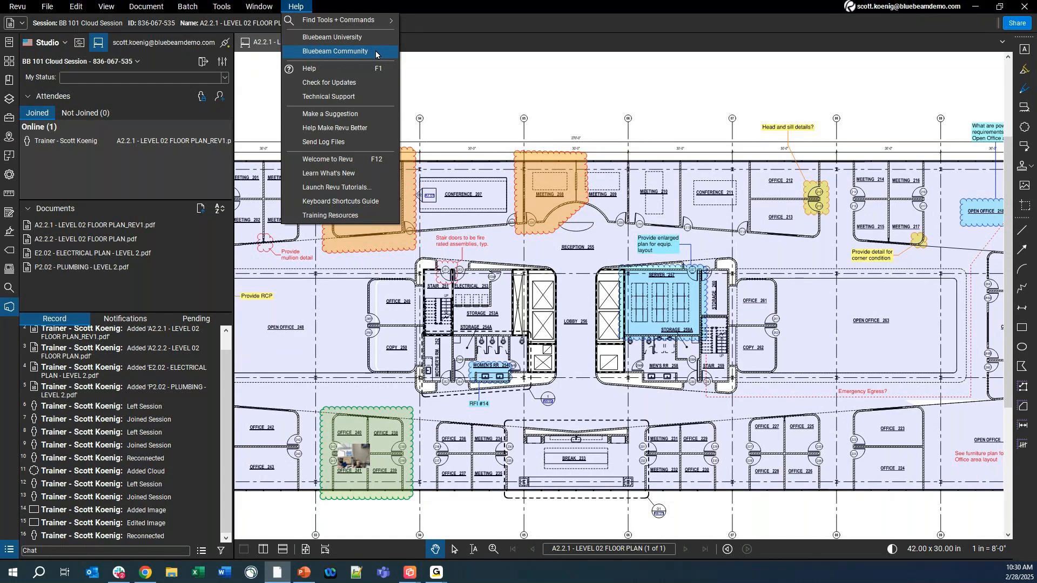
left_click(532, 77)
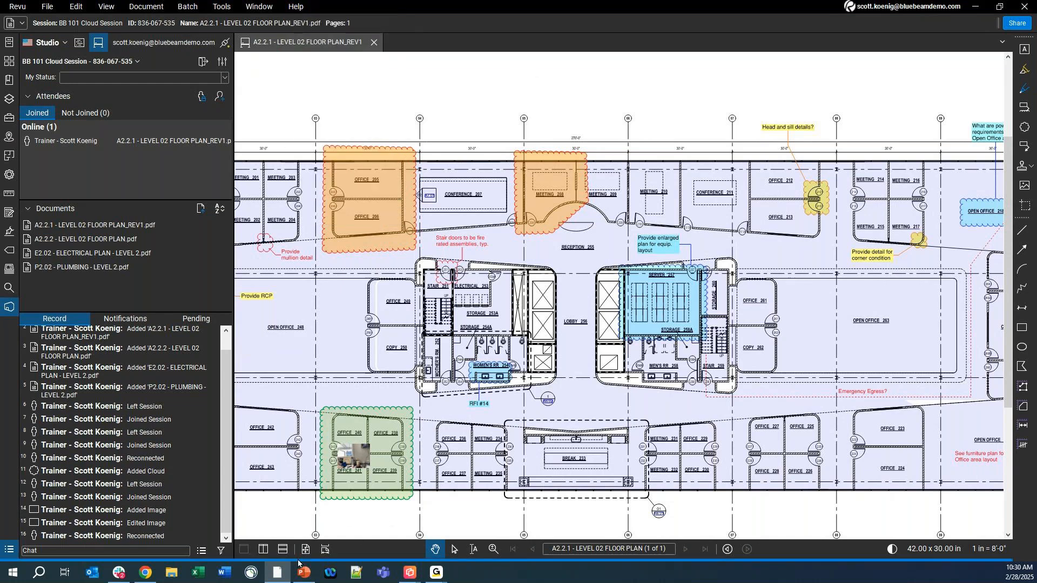
Step: Switch to the Bluebeam 101 Series 2025 slide show in PowerPoint and advance from the Agenda slide to the Resources slide
left_click(277, 573)
left_click(306, 574)
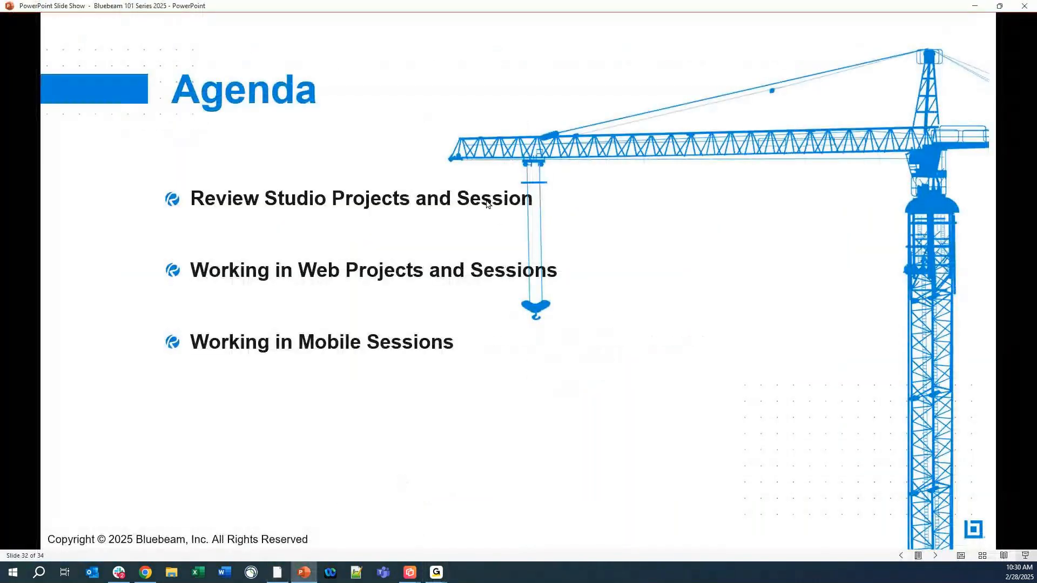
left_click(498, 213)
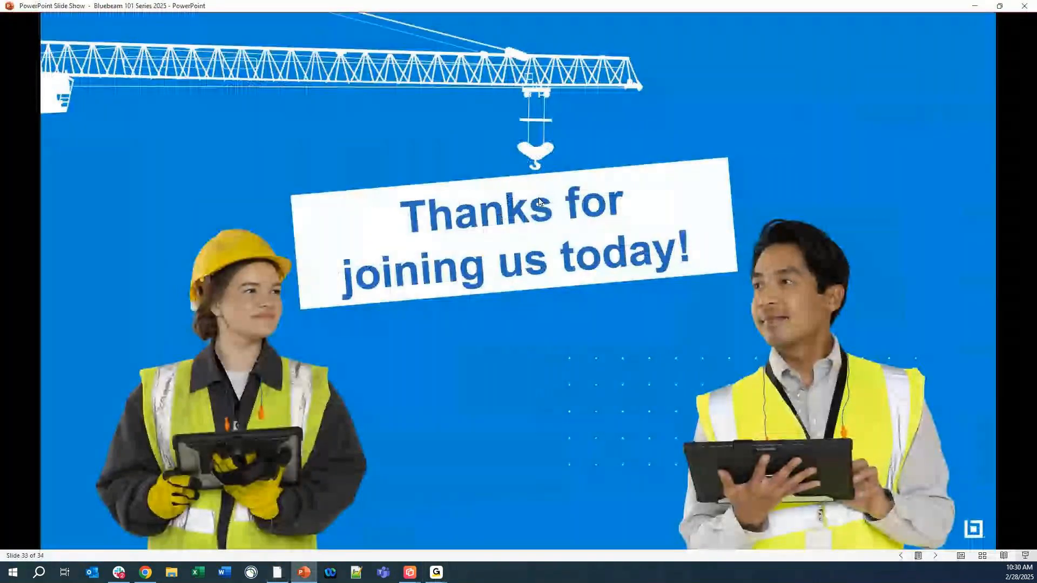
left_click(598, 130)
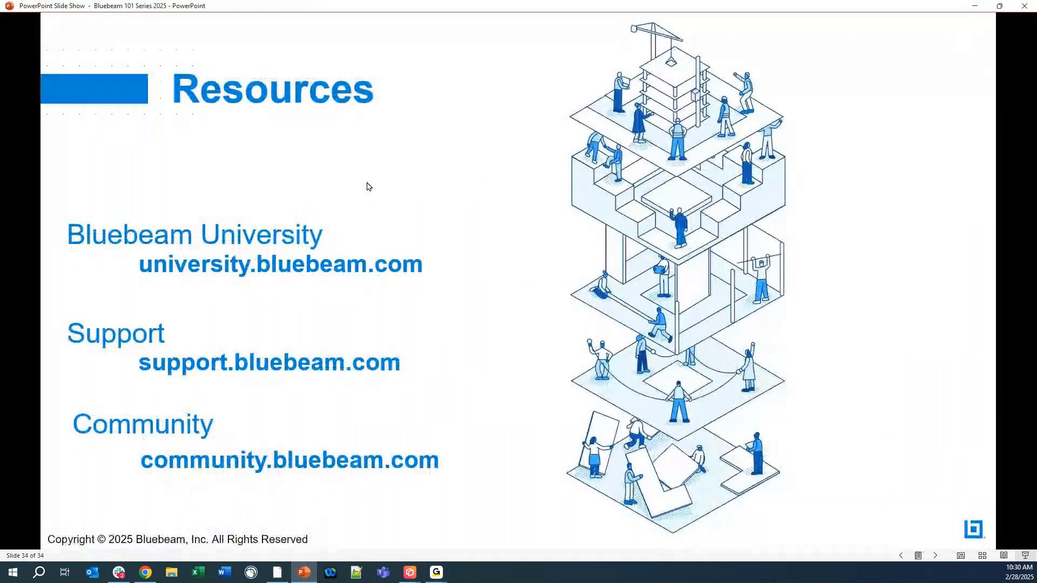